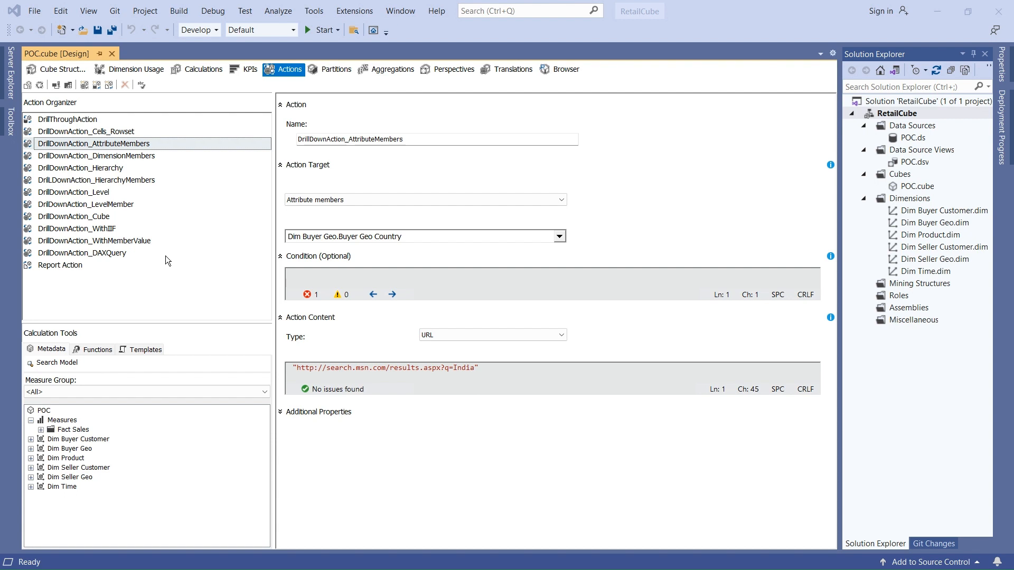
Review the DrillThroughAction settings in the cube's action list, comparing them with DrillDownAction_AttributeMembers
left_click(83, 122)
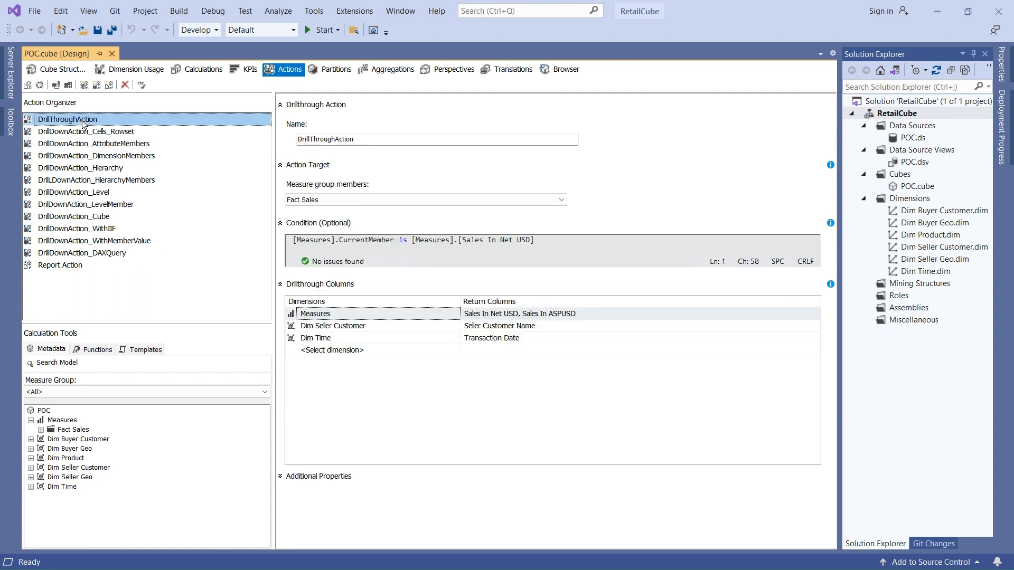
key("Down")
key("Down")
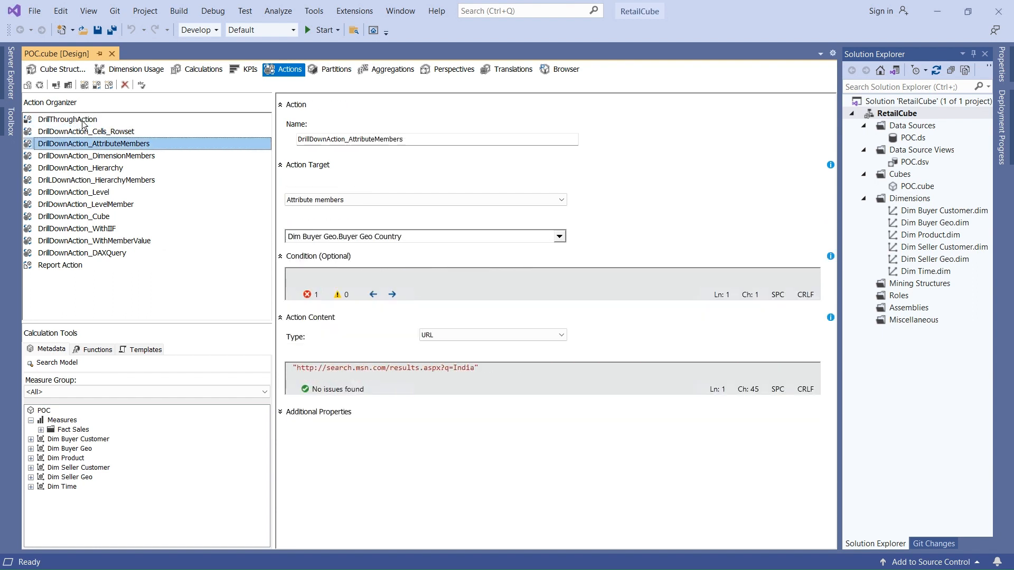
key("Up")
key("Up")
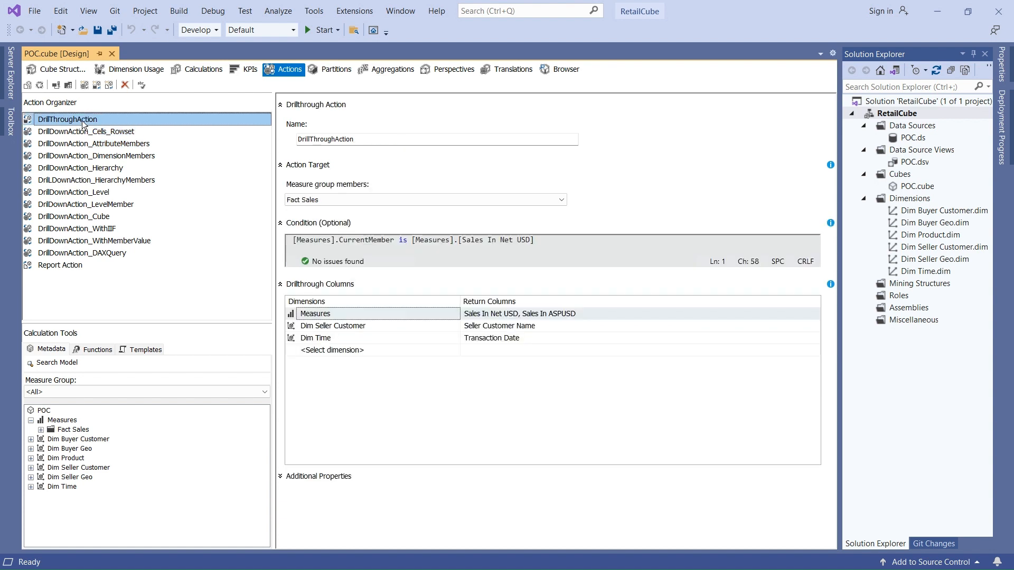
Show the available commands for creating new actions in the Action Organizer without creating one
right_click(127, 292)
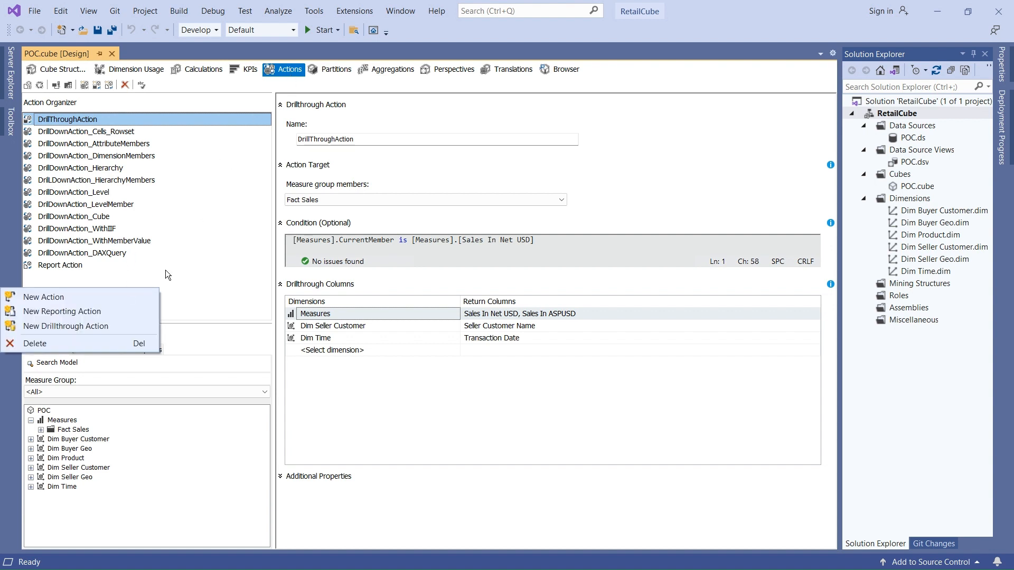
left_click(289, 71)
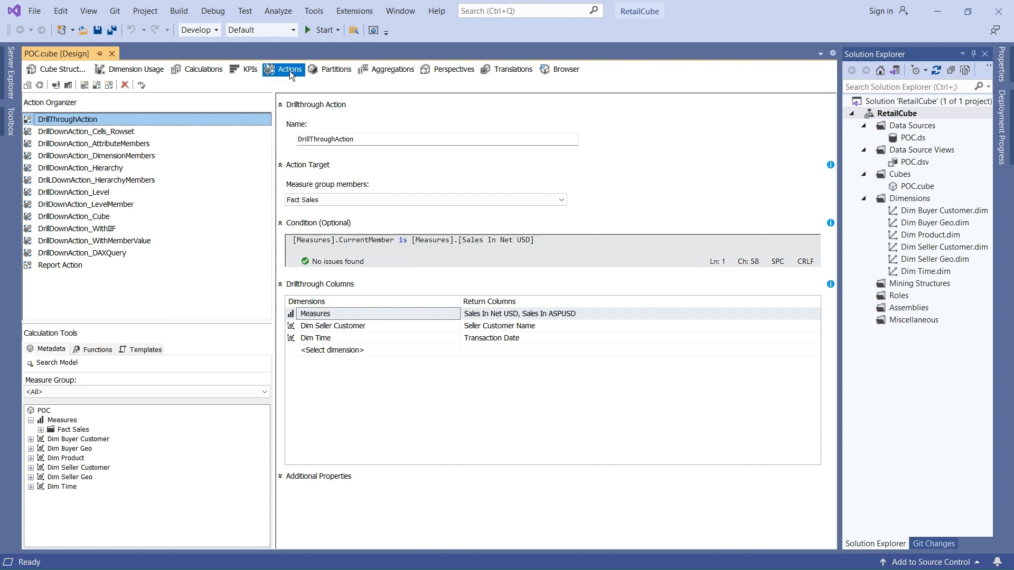
right_click(109, 290)
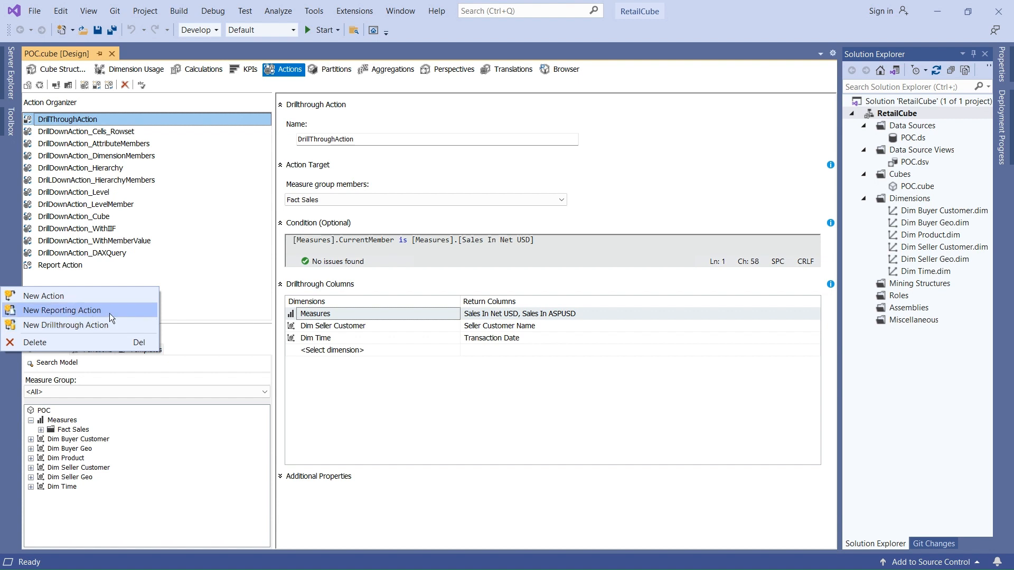
left_click(188, 292)
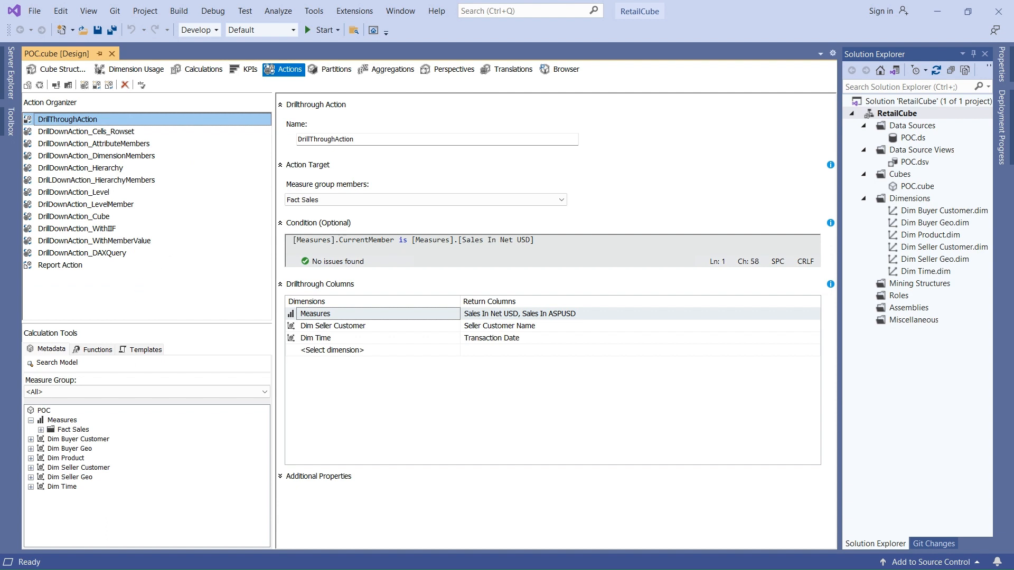
Switch to the Book1 workbook in Excel and maximize its window
key("alt+Tab")
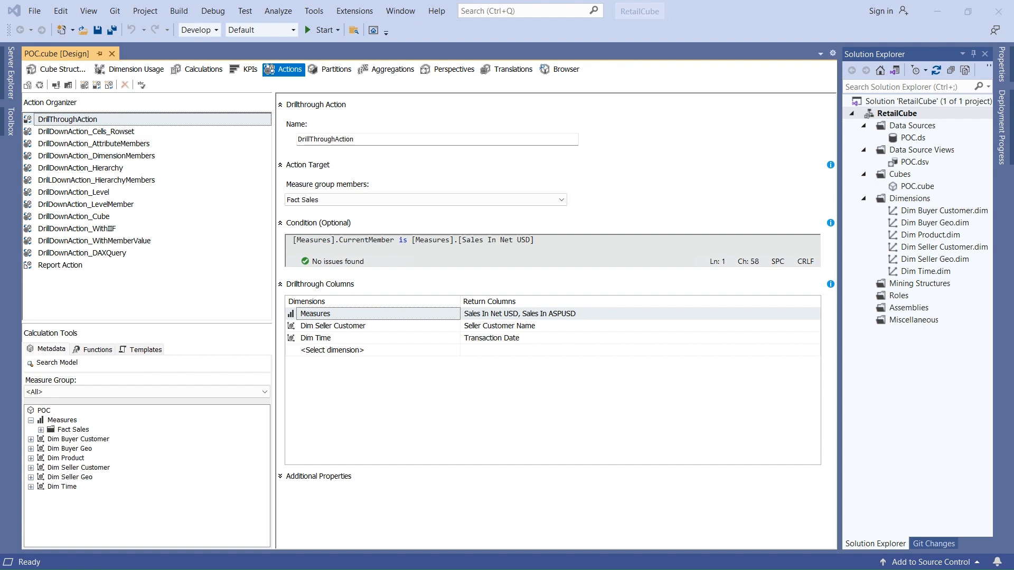
left_click_drag(633, 569, 553, 109)
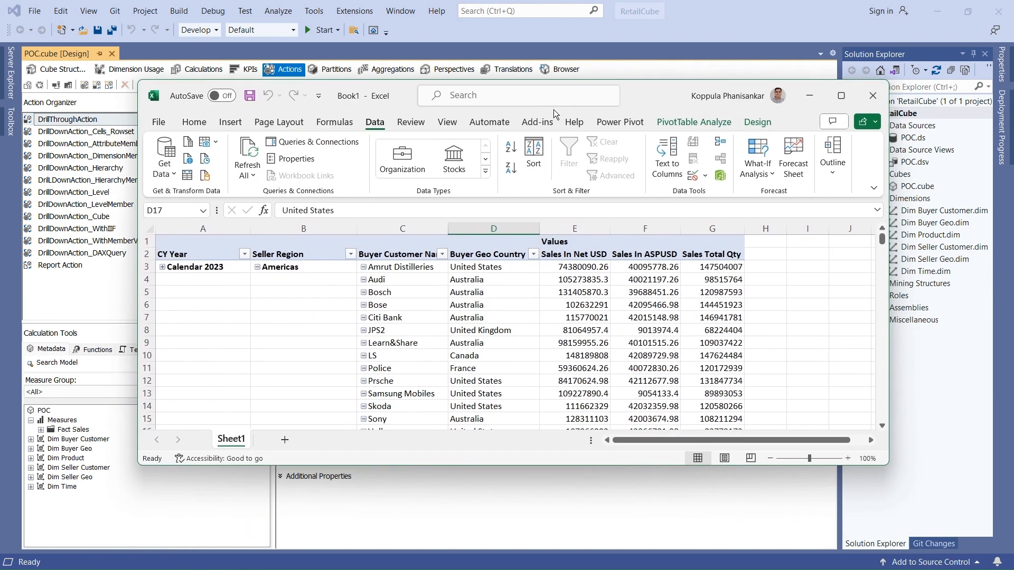
double_click(638, 98)
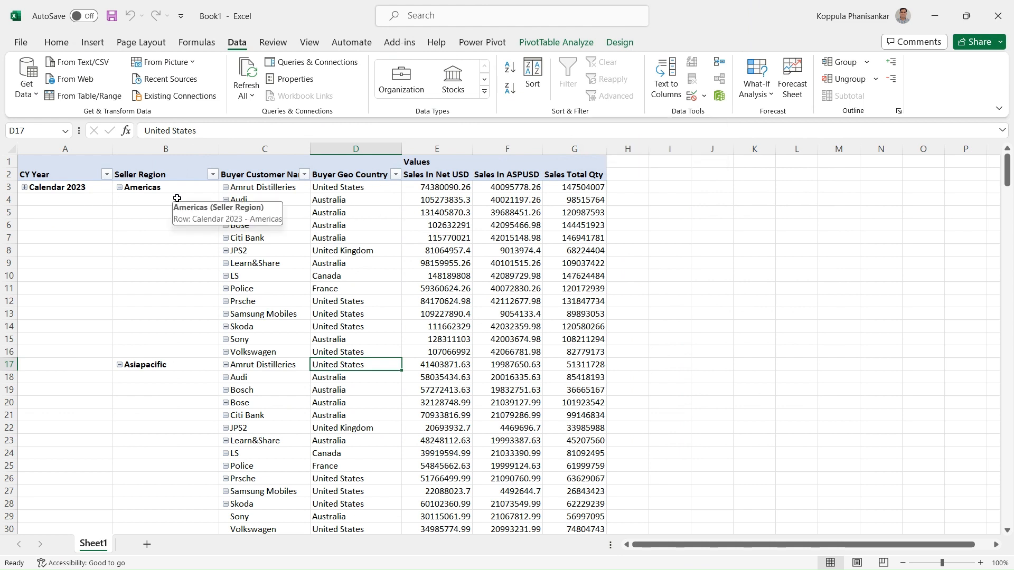
Extract the detail rows behind the Sales In Net USD value for Audi in Americas, Calendar 2023, onto a new sheet
left_click(440, 202)
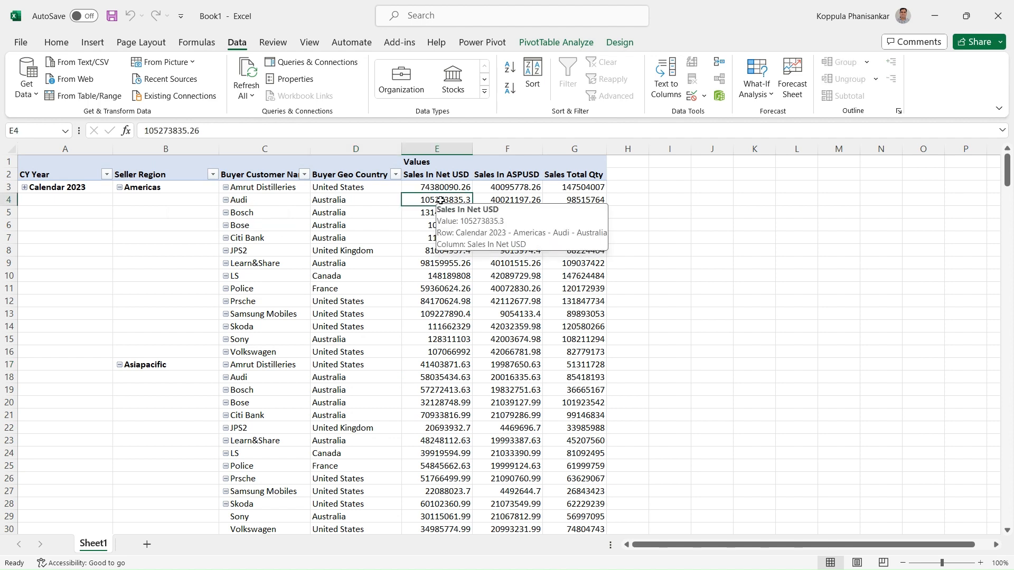
right_click(441, 201)
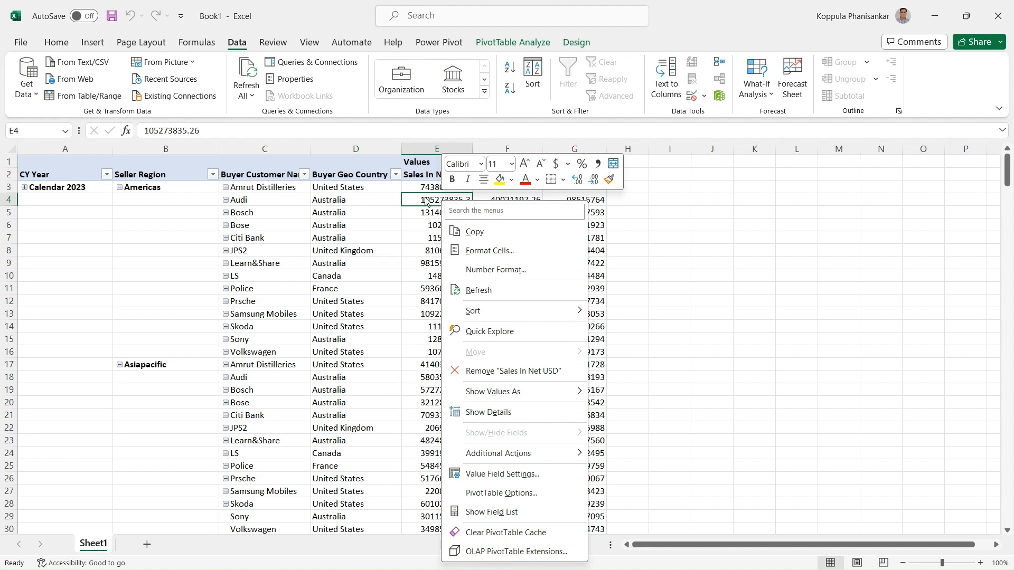
left_click(425, 198)
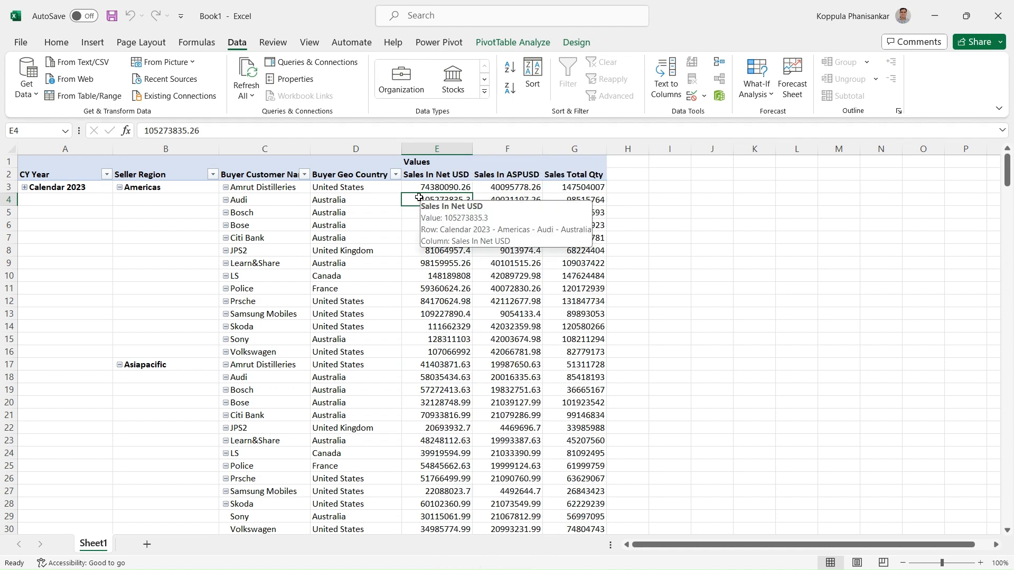
double_click(419, 197)
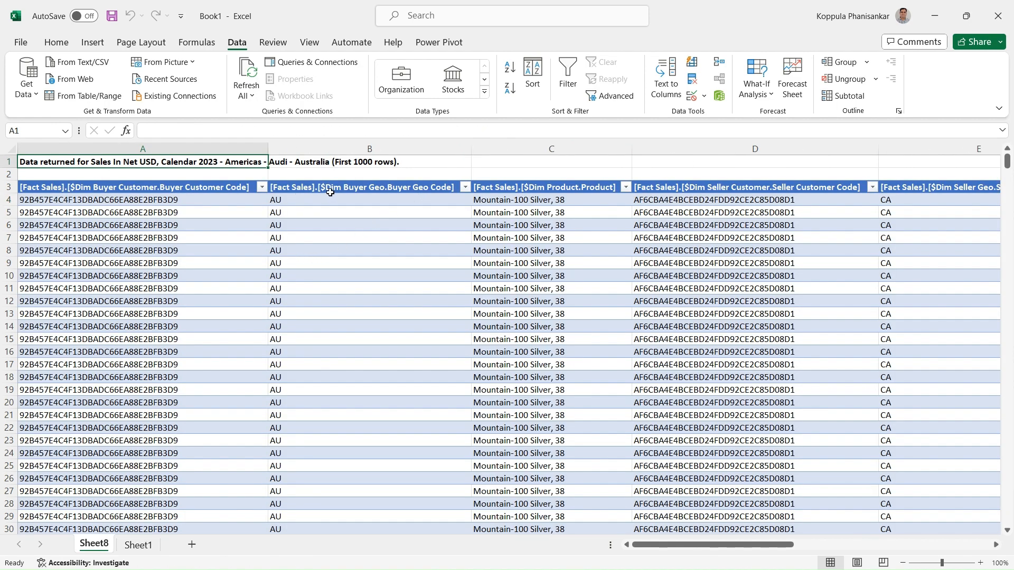
Examine the column headers of the returned detail table and compare them with the pivot table on Sheet1
left_click(227, 300)
left_click(148, 189)
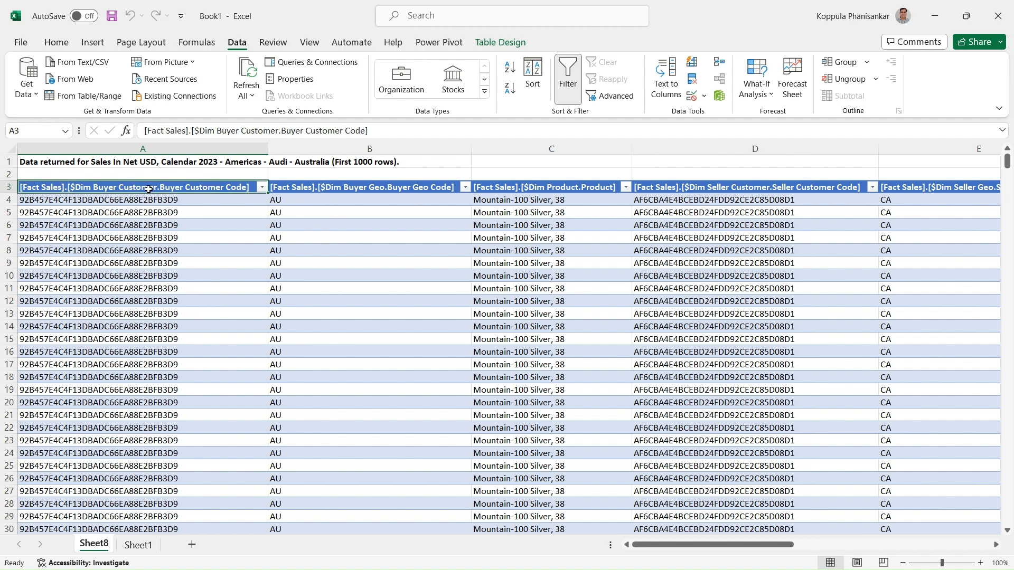
key("shift+Right")
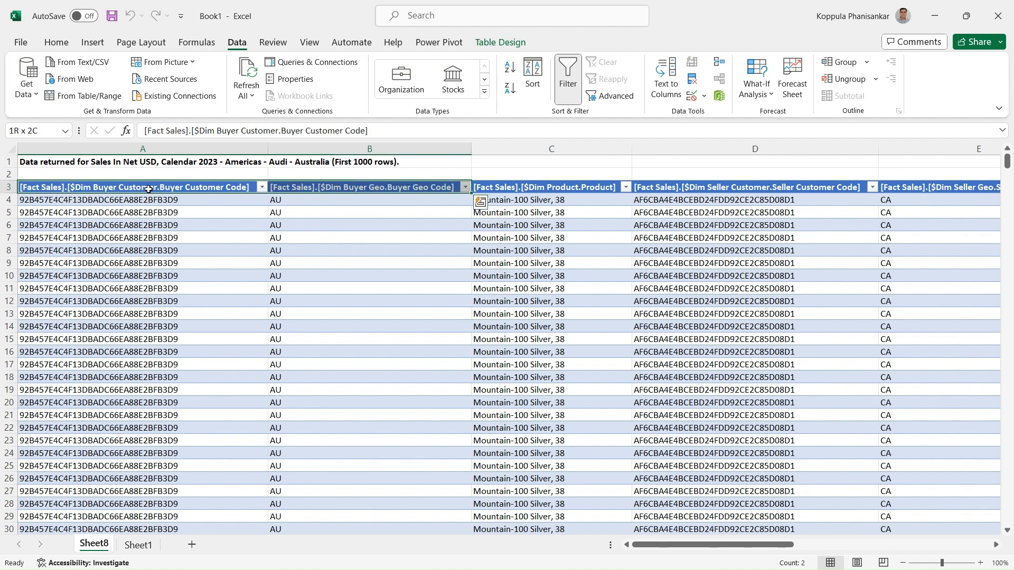
key("shift+Right")
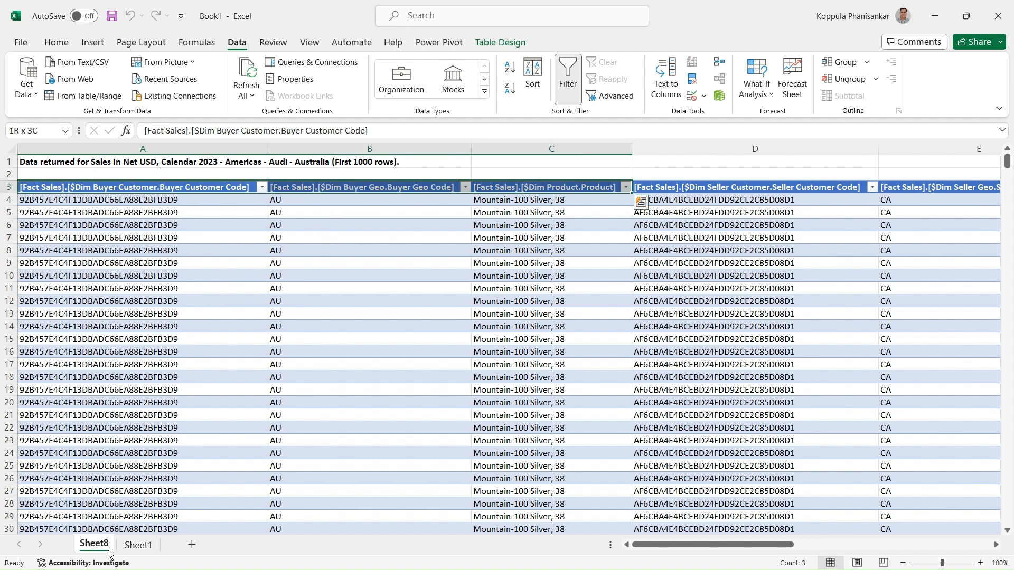
left_click(137, 546)
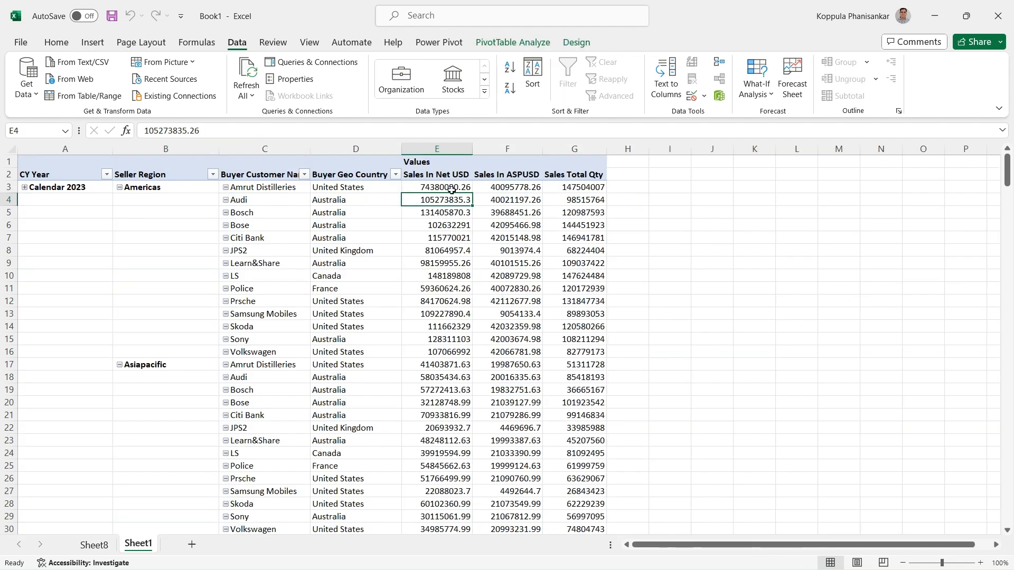
left_click(95, 547)
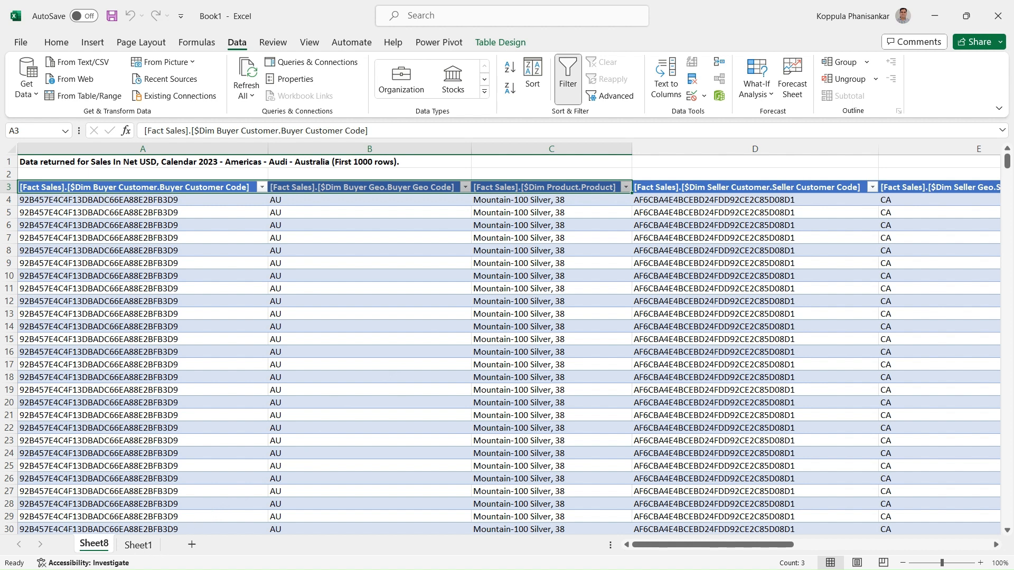
Switch to Visual Studio and choose Fact Sales as the measure group target of DrillThroughAction
key("alt+Tab")
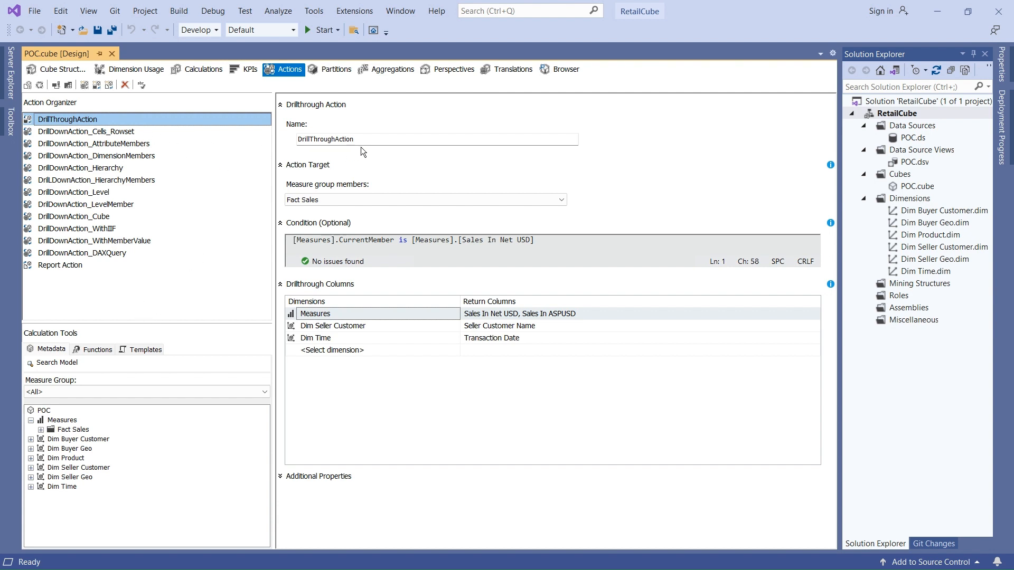
key("Tab")
key("Tab")
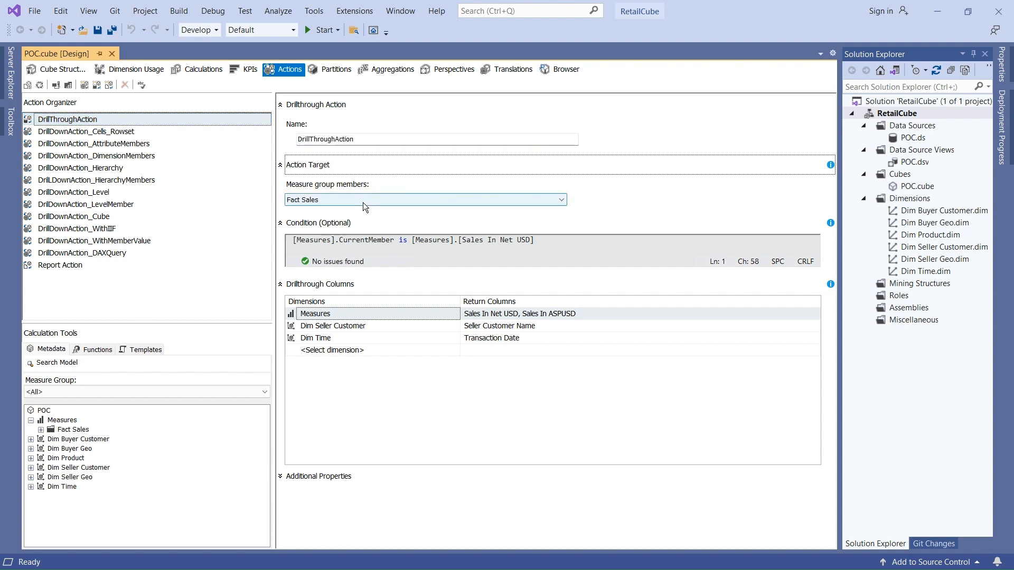
left_click(363, 201)
left_click(363, 200)
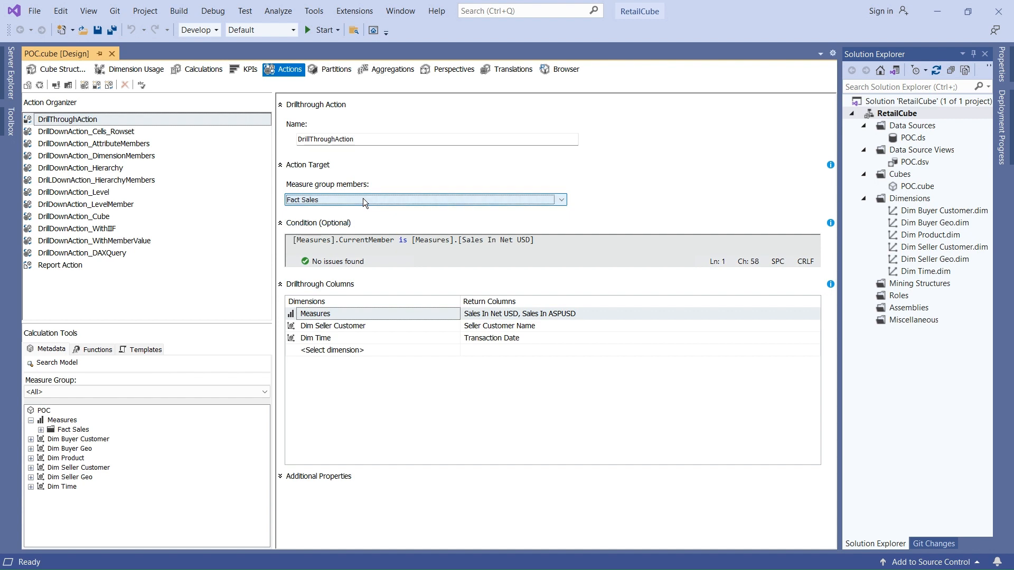
left_click(363, 199)
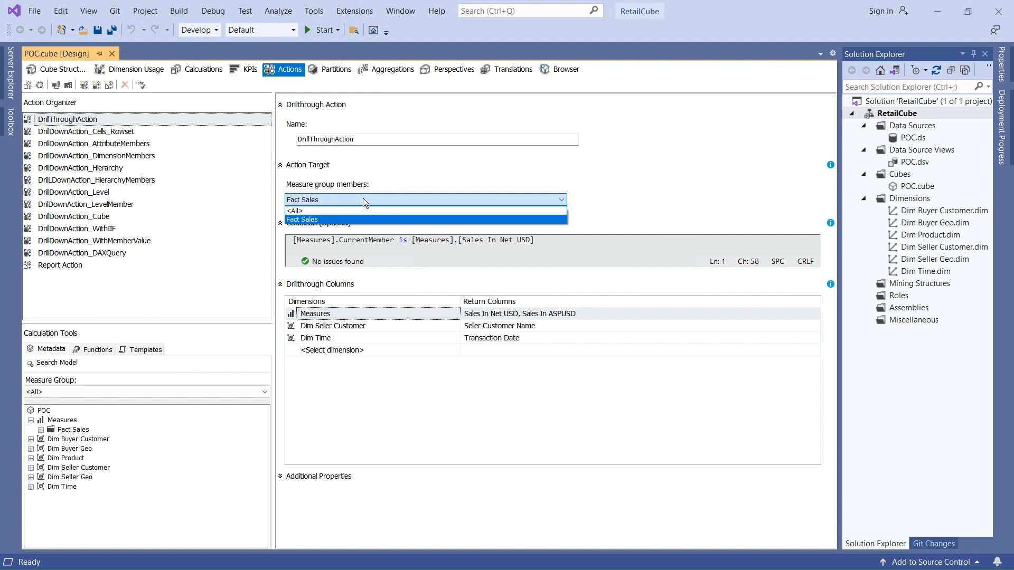
left_click(302, 220)
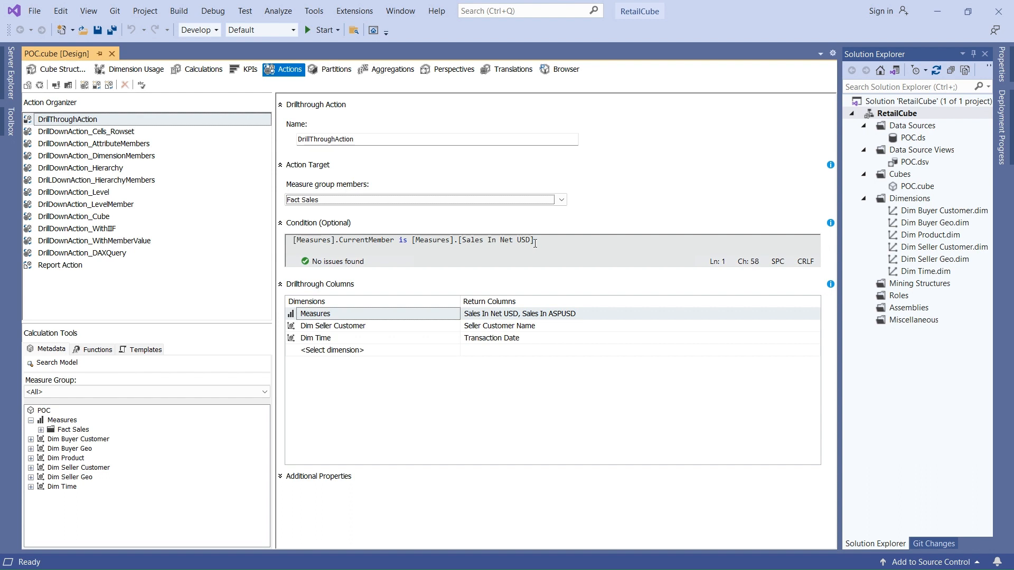
Extend the DrillThroughAction condition with an "or" line followed by a copy of the existing Sales In Net USD expression
left_click_drag(534, 241, 291, 239)
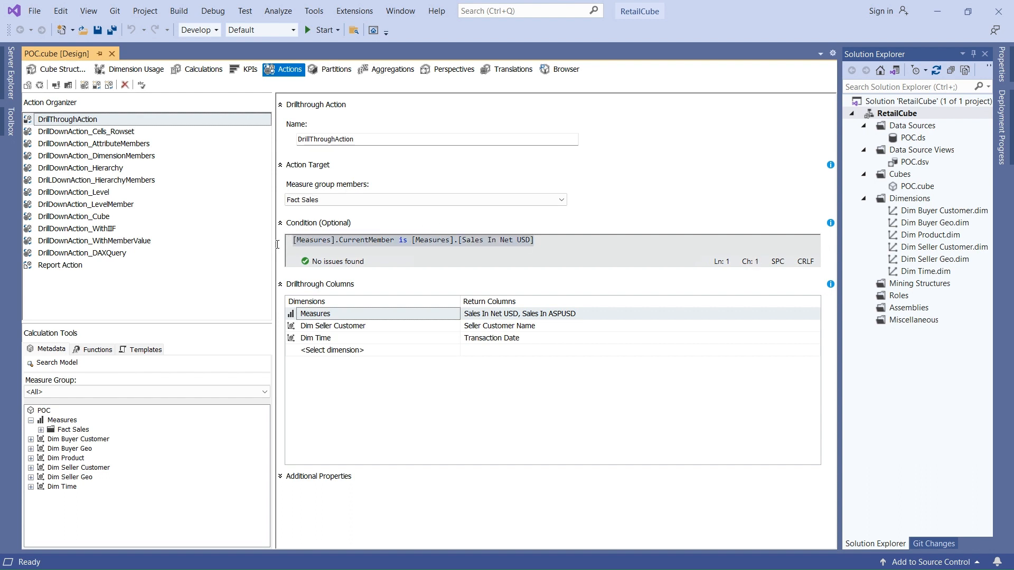
left_click(547, 244)
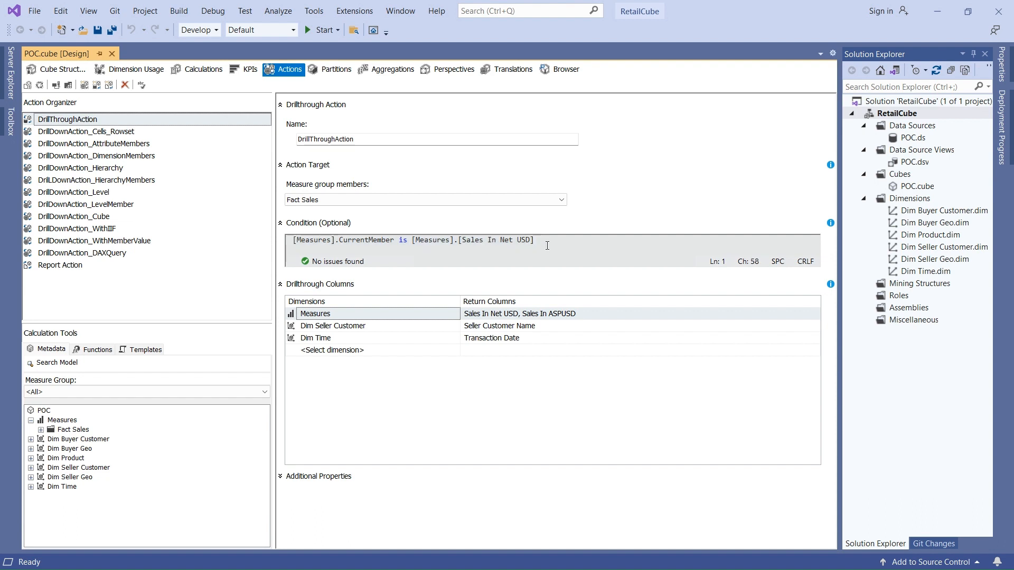
key("Return")
type("or")
key("Return")
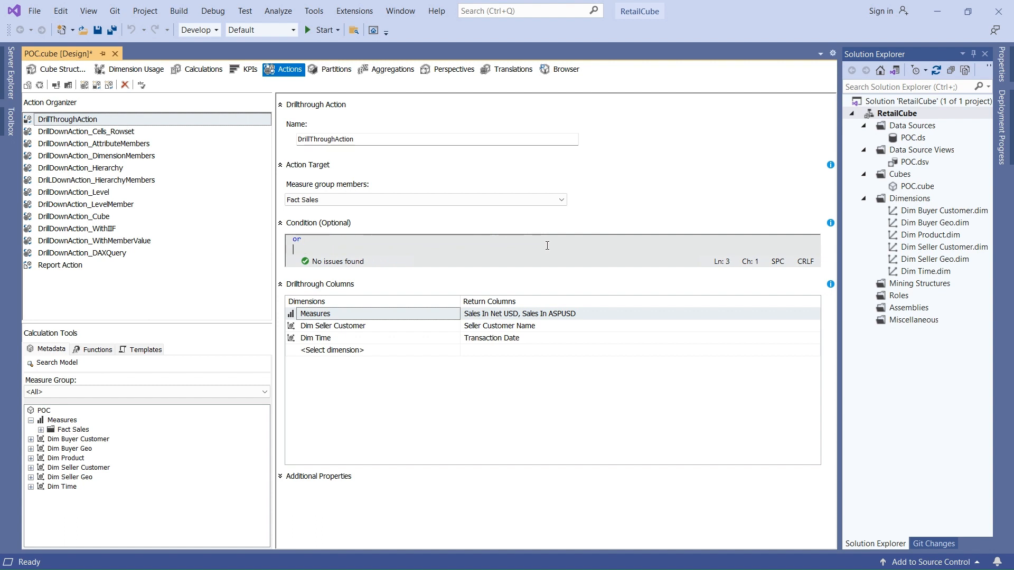
key("Up")
key("Up")
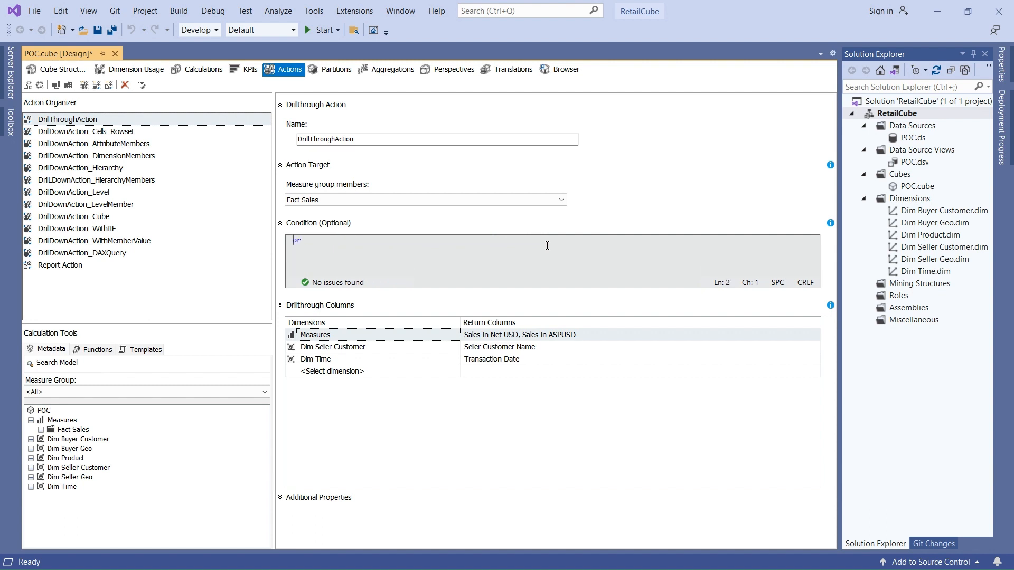
key("End")
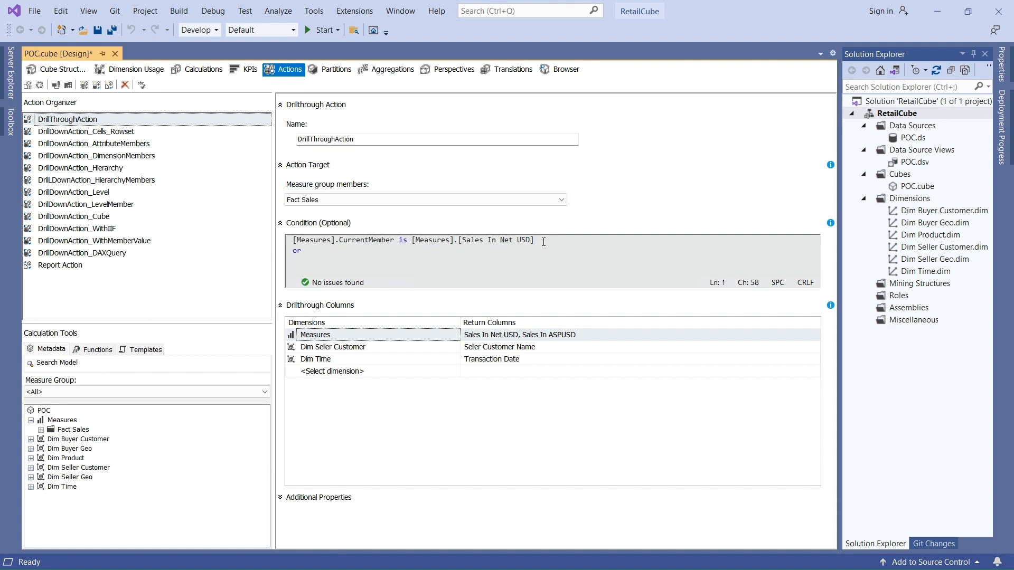
key("shift+Home")
key("ctrl+c")
left_click(320, 259)
key("ctrl+v")
Change the measure in the condition's copied last line to [Sales In ASPUSD]
left_click(517, 260)
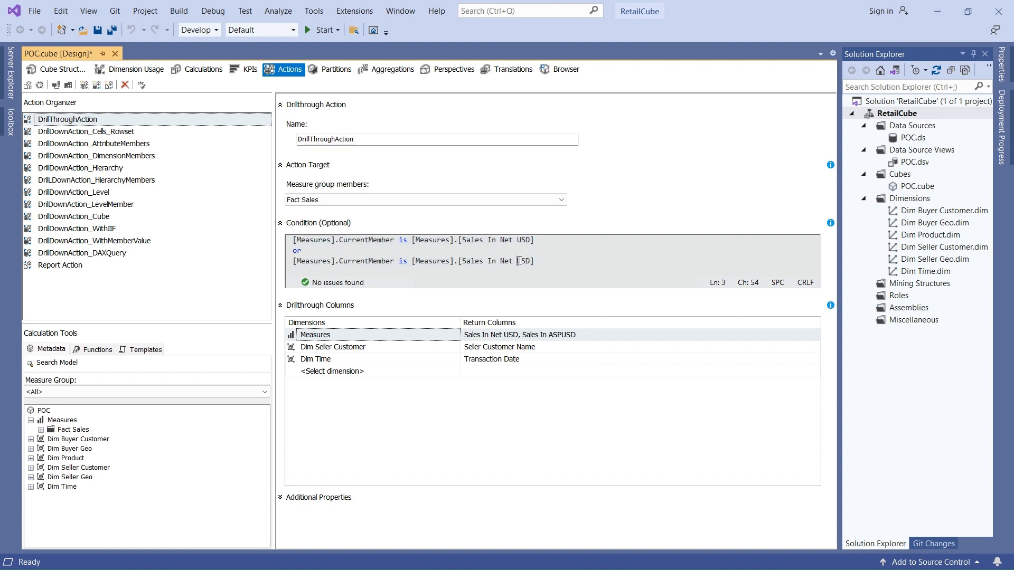
key("BackSpace")
key("BackSpace")
key("BackSpace")
key("BackSpace")
type("ASP")
left_click(526, 274)
key("Return")
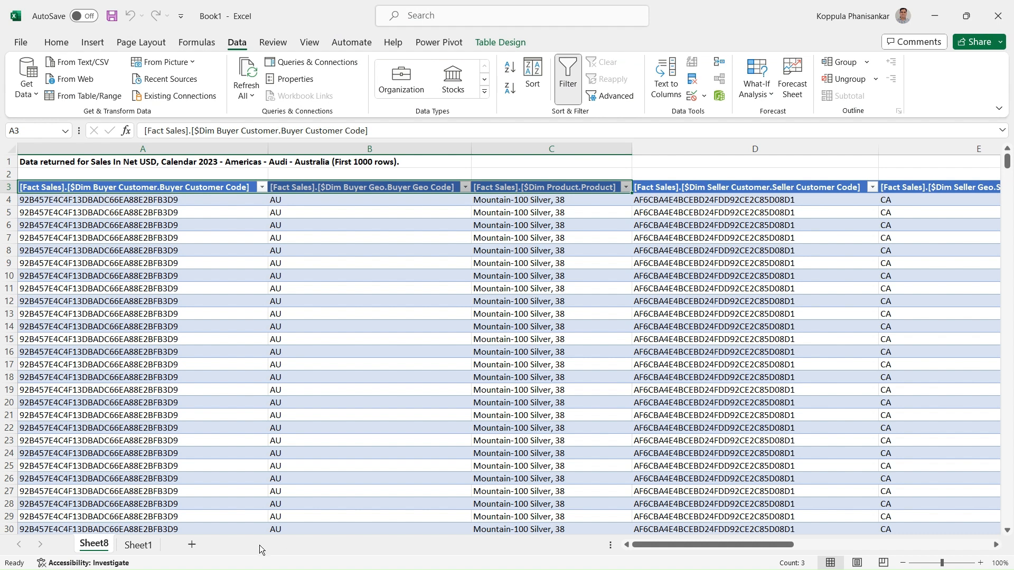
Switch to Excel and check the additional actions offered for Audi's Sales In Net USD and Sales In ASPUSD values in the Sheet1 pivot table
left_click(150, 547)
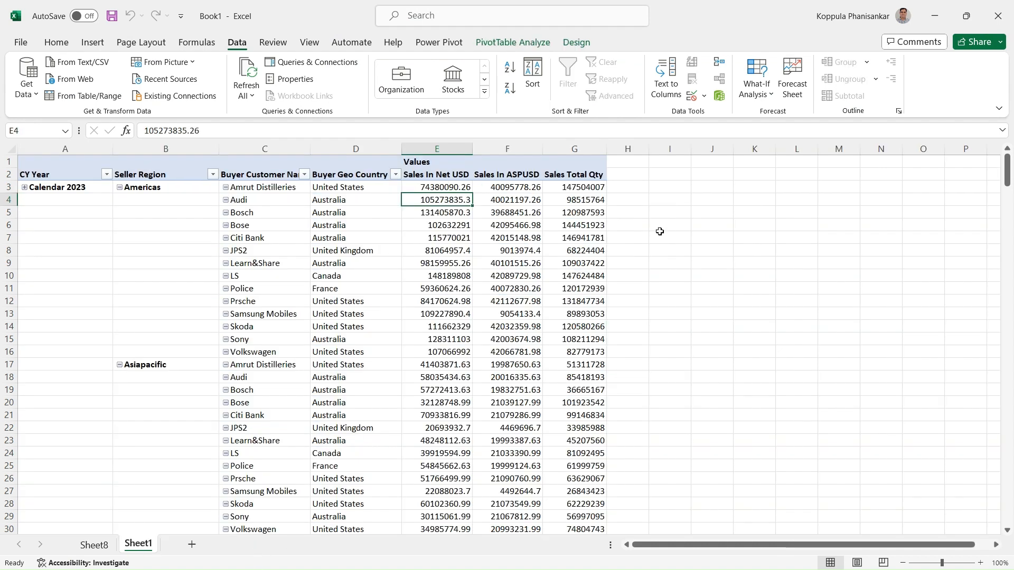
right_click(437, 199)
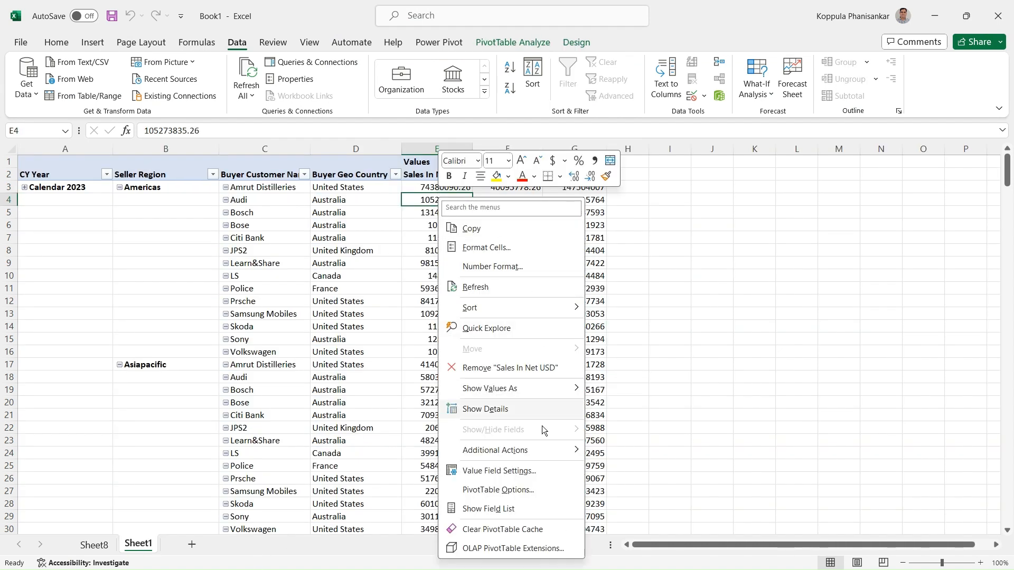
mouse_move(556, 448)
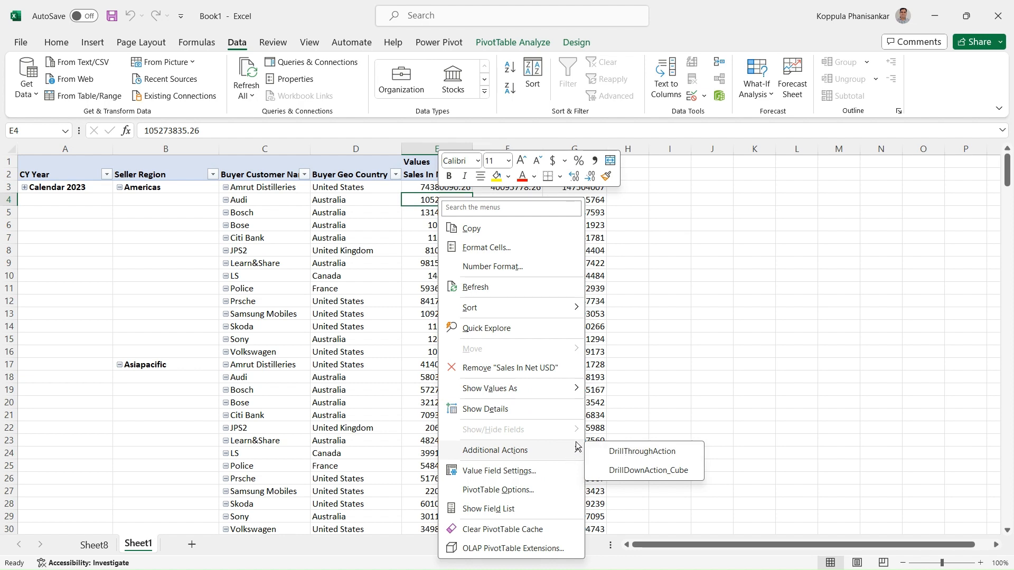
left_click(703, 346)
left_click(518, 199)
right_click(517, 199)
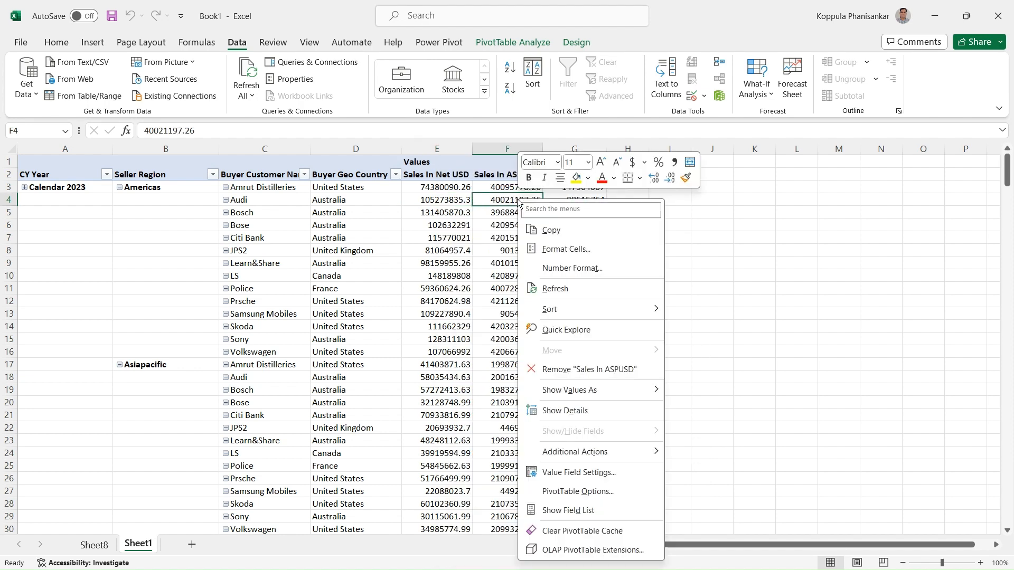
mouse_move(609, 453)
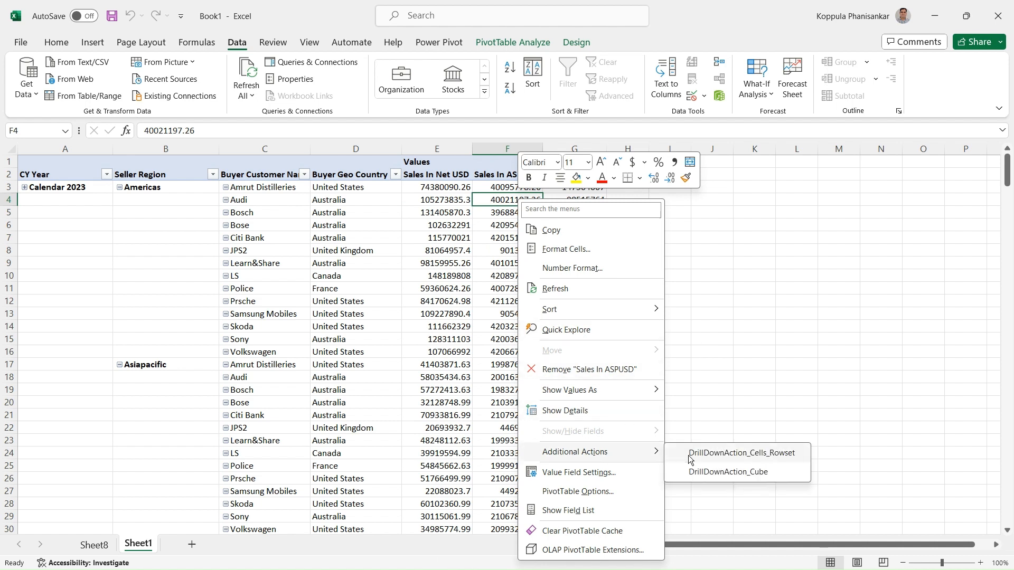
left_click(271, 364)
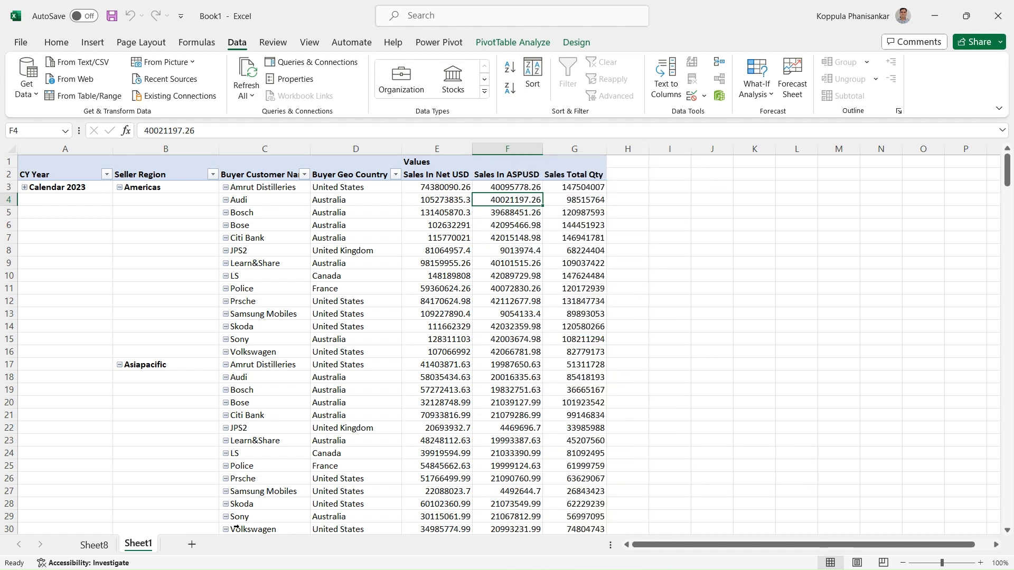
Switch to Visual Studio and review the two-measure condition expression of DrillThroughAction
key("alt+Tab")
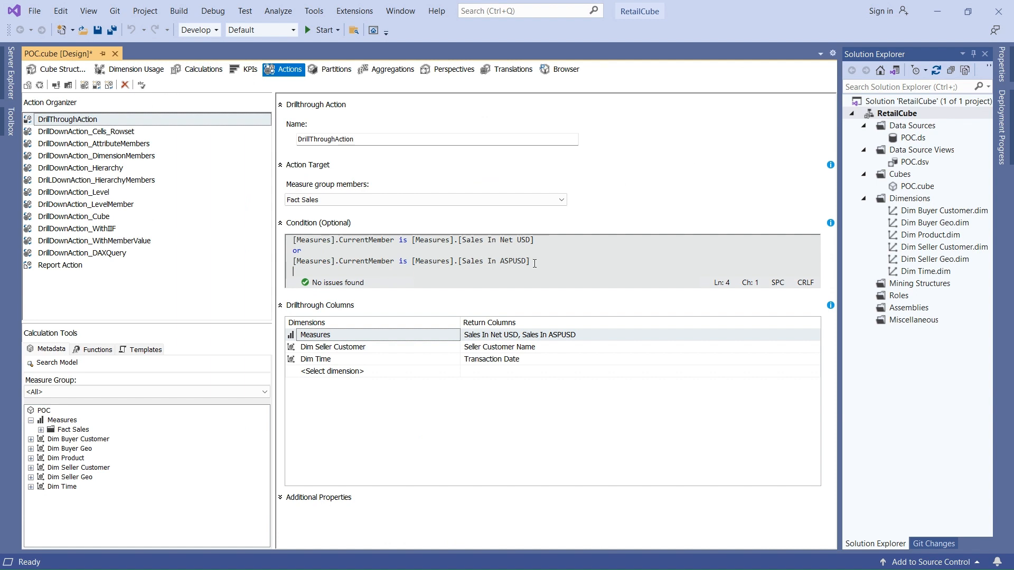
left_click_drag(549, 262, 260, 226)
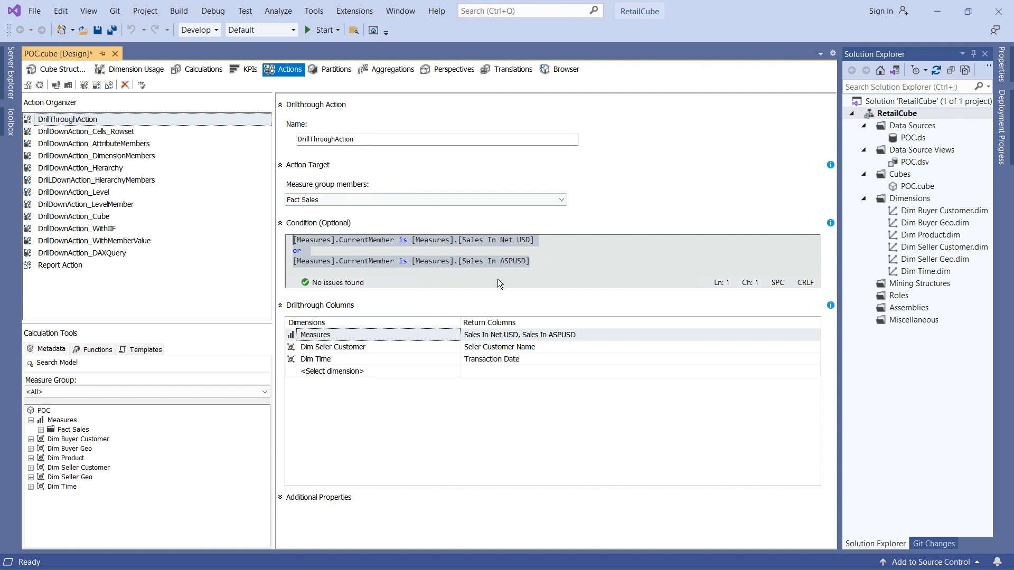
left_click(518, 260)
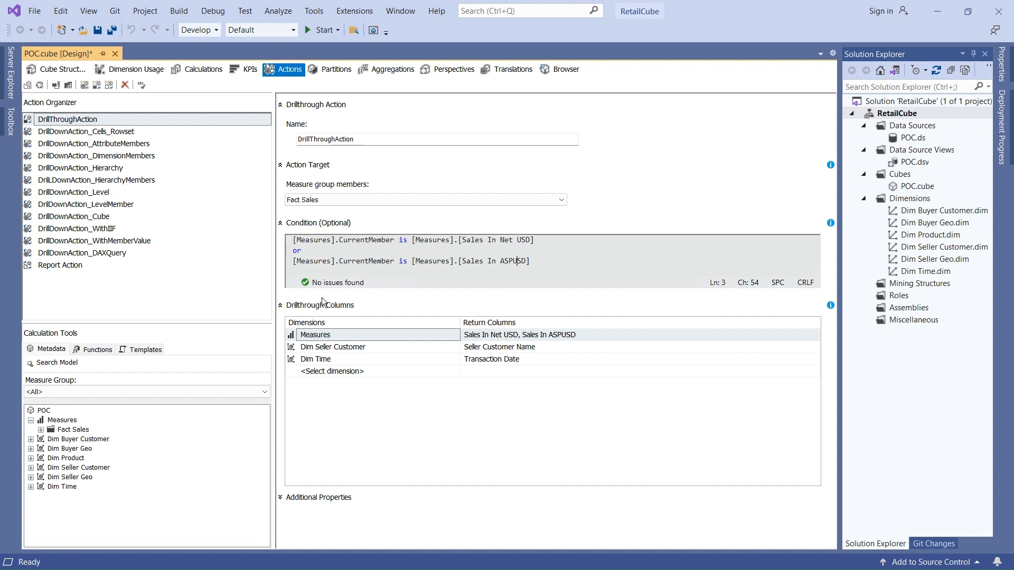
Review the selectable return columns for Measures and Dim Seller Customer in DrillThroughAction, cancelling without changes
left_click(520, 338)
left_click(813, 334)
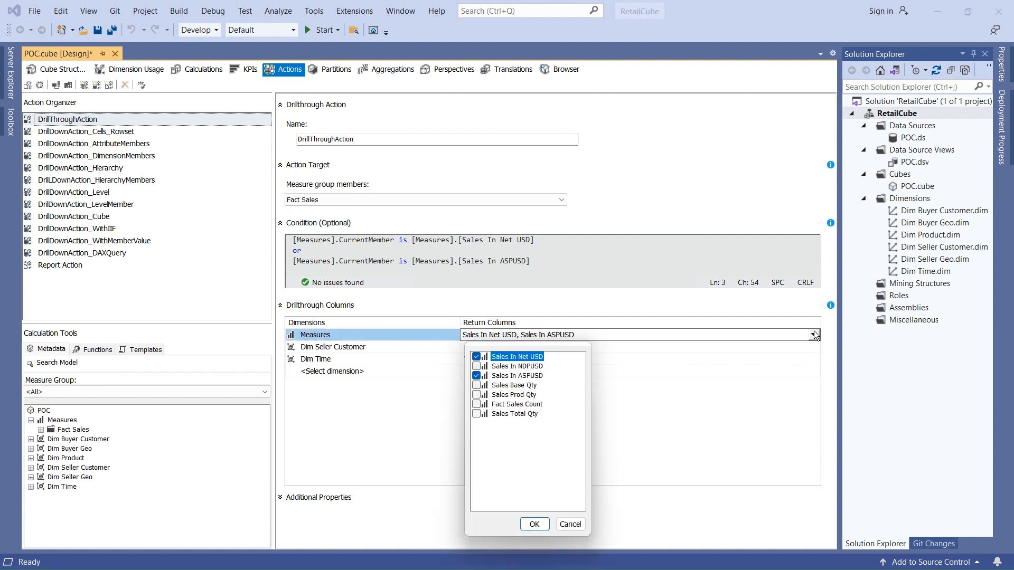
left_click(570, 524)
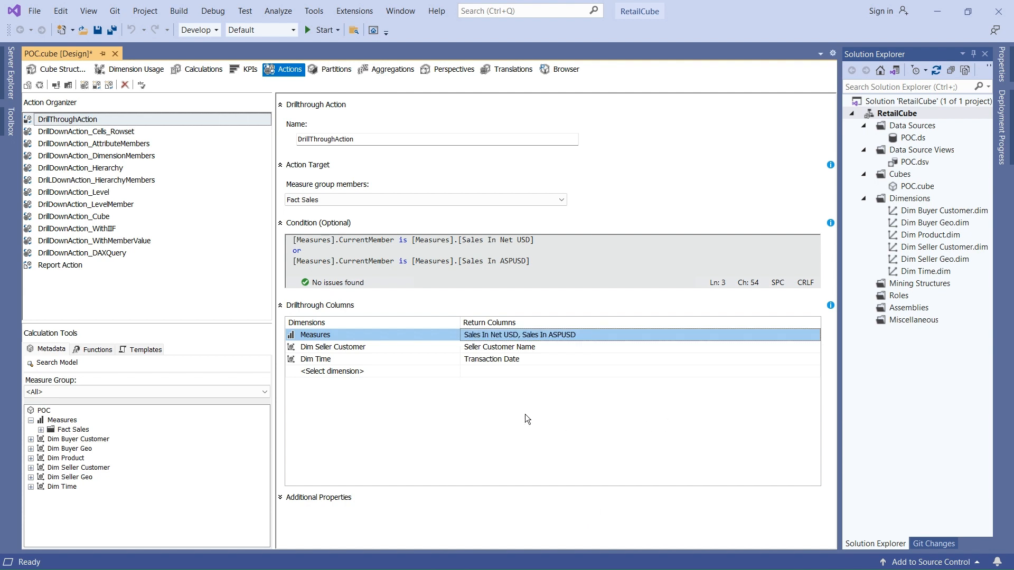
left_click(627, 343)
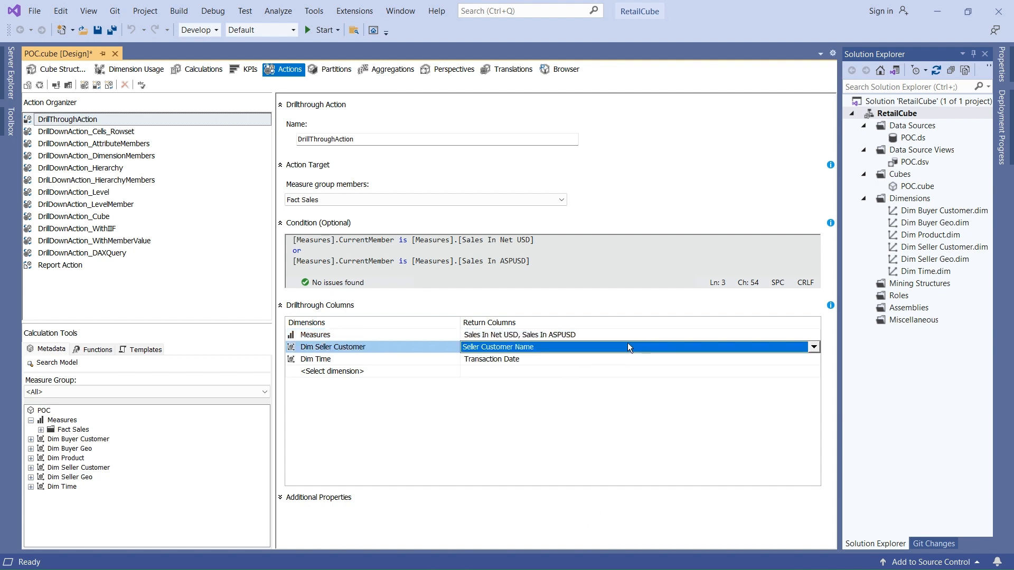
left_click(813, 347)
left_click(564, 536)
left_click(453, 351)
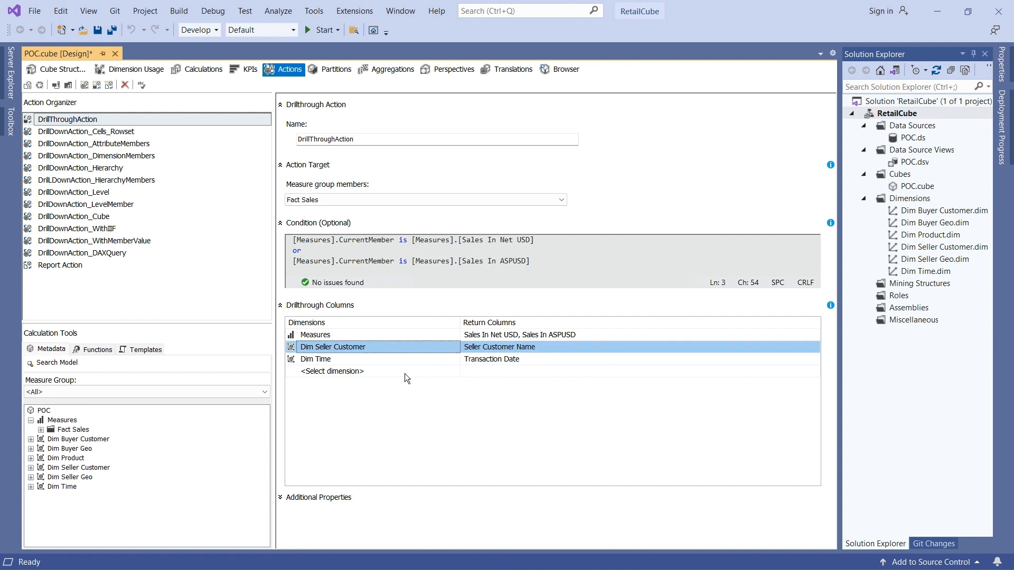
Check which further dimensions can be added to the drillthrough columns of DrillThroughAction
left_click(402, 371)
left_click(453, 372)
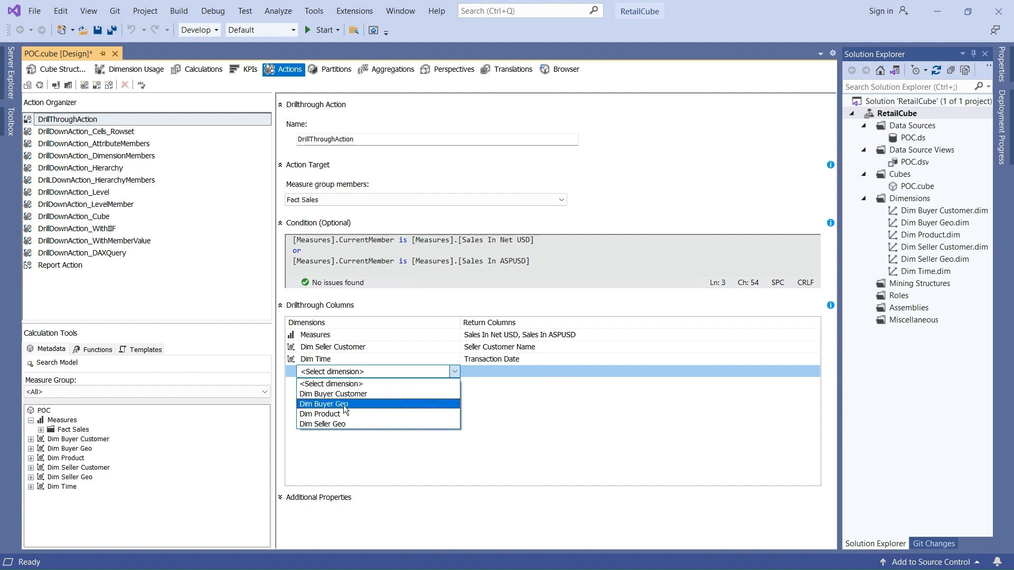
left_click(528, 396)
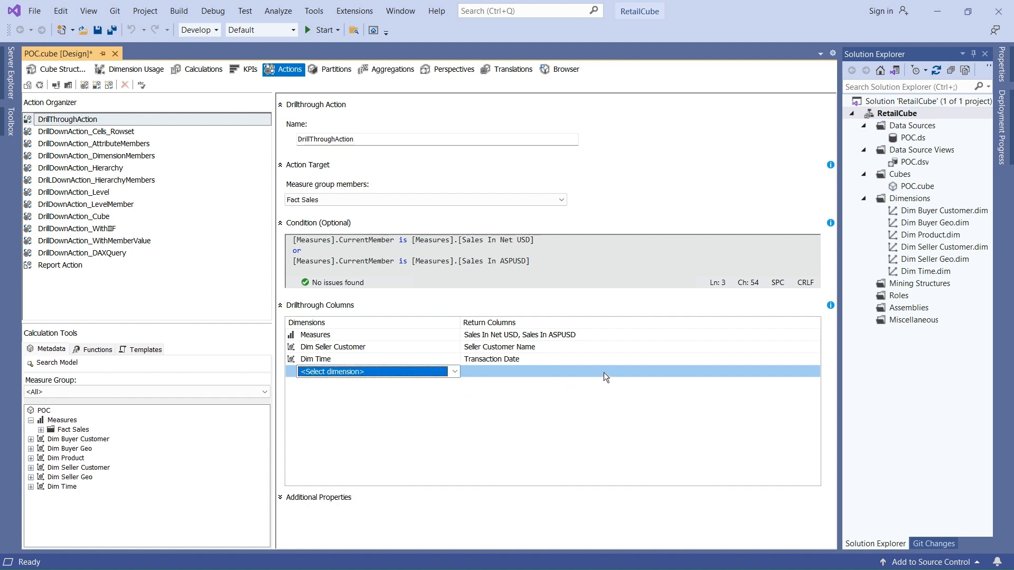
left_click(440, 424)
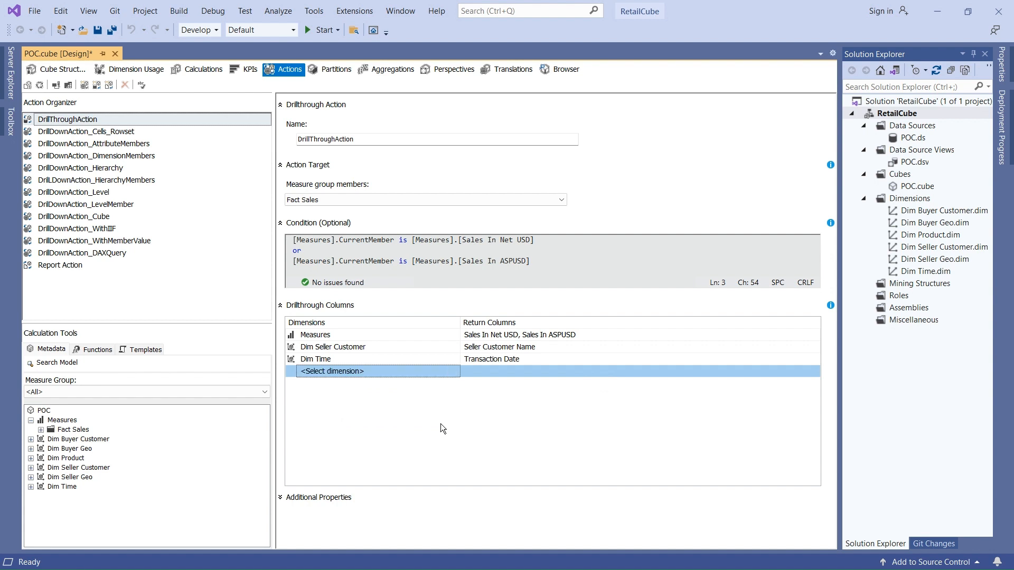
Save and deploy the cube with the extended condition, and refresh all data in the Excel workbook
left_click_drag(531, 262, 293, 240)
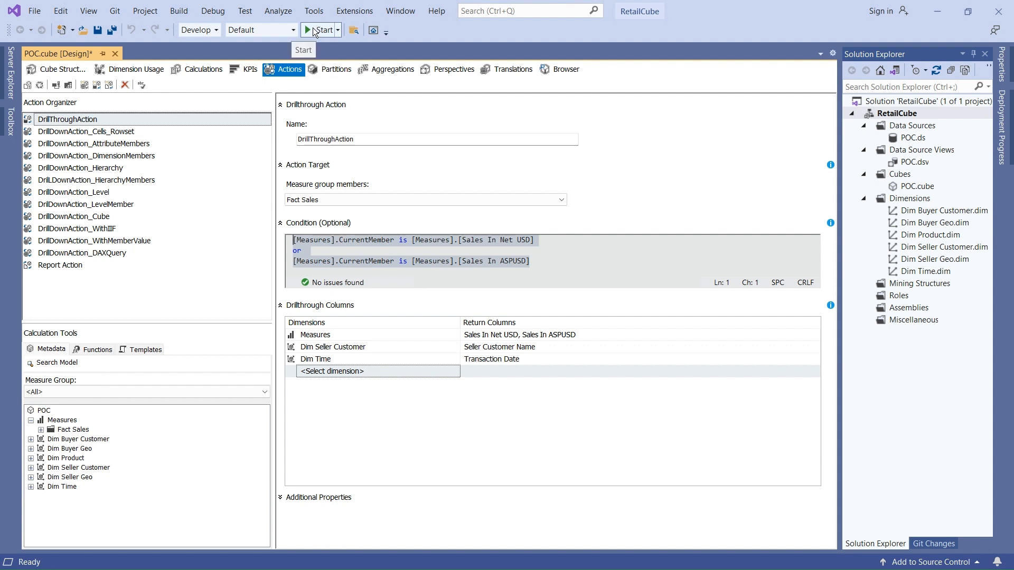
left_click(313, 28)
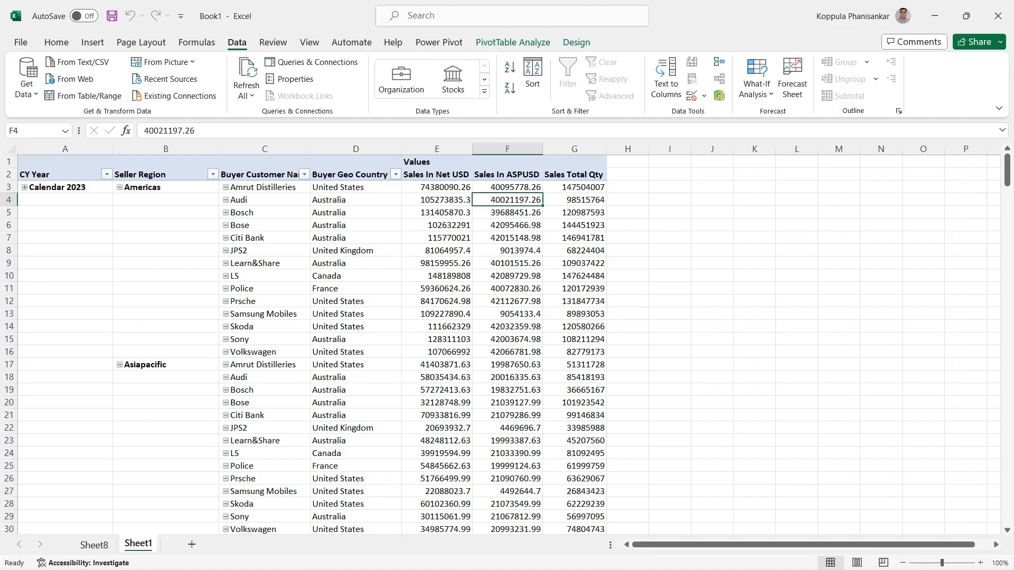
left_click(246, 95)
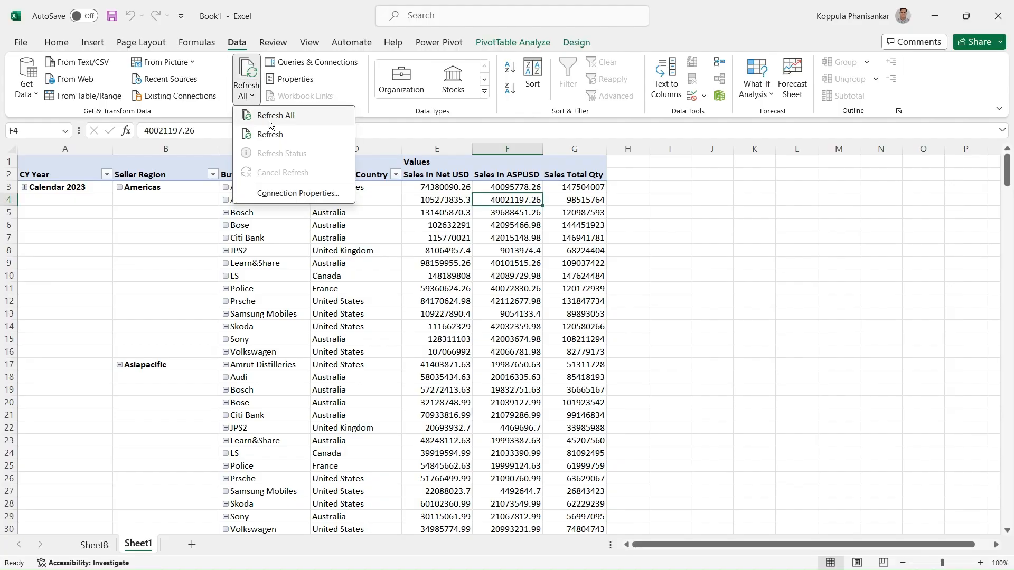
left_click(271, 117)
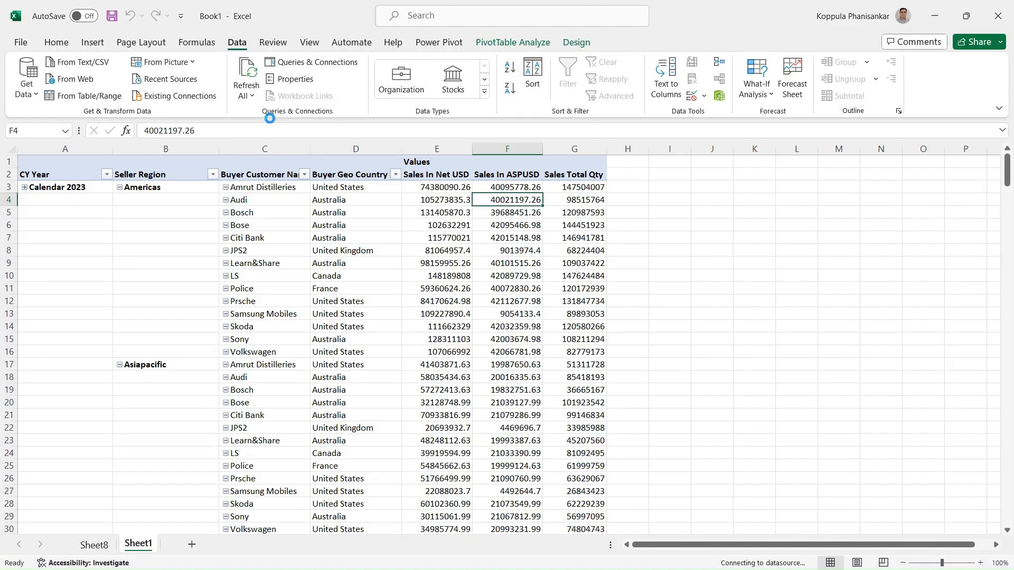
Run DrillThroughAction on Audi's Sales In ASPUSD value for Calendar 2023, Americas in the pivot table
right_click(534, 199)
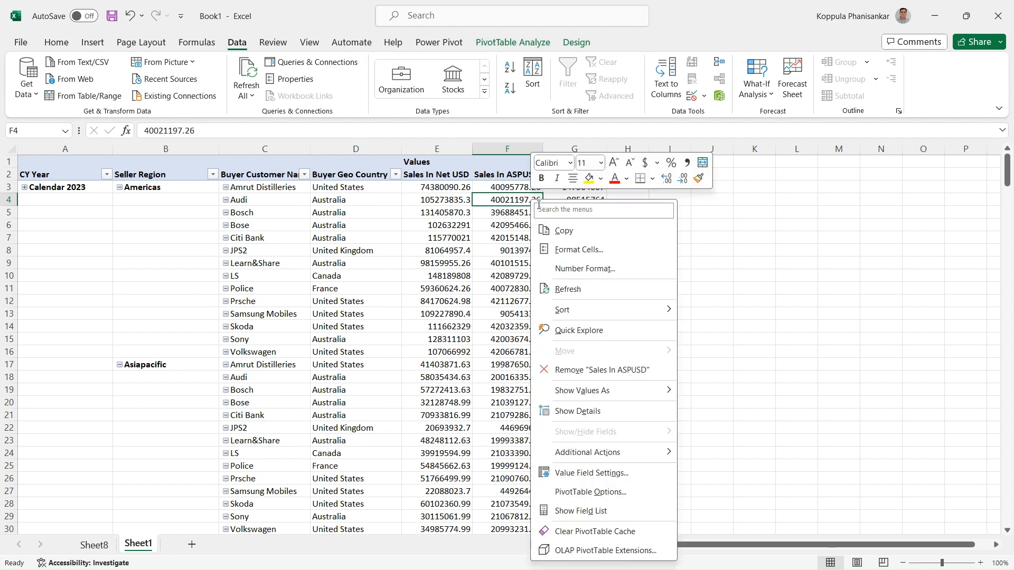
mouse_move(654, 453)
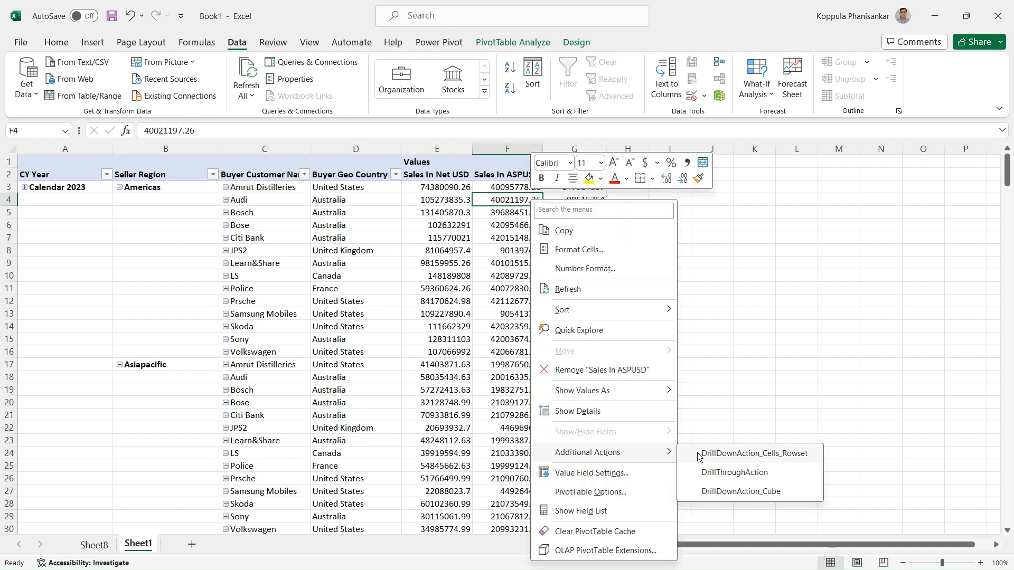
left_click(747, 476)
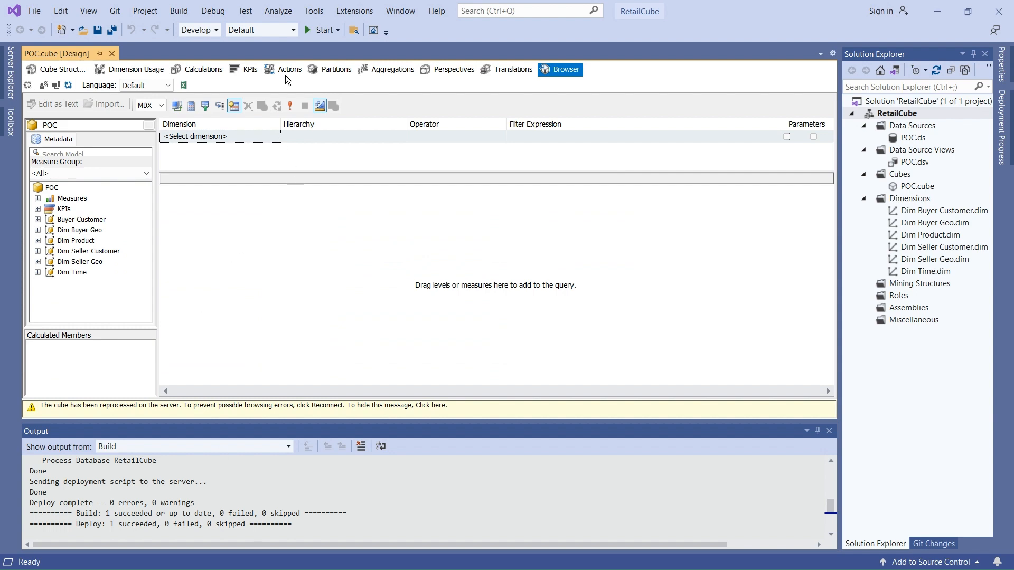
Switch to Visual Studio, show the cube's actions without the Output window, and check which types of new action can be created
left_click(285, 72)
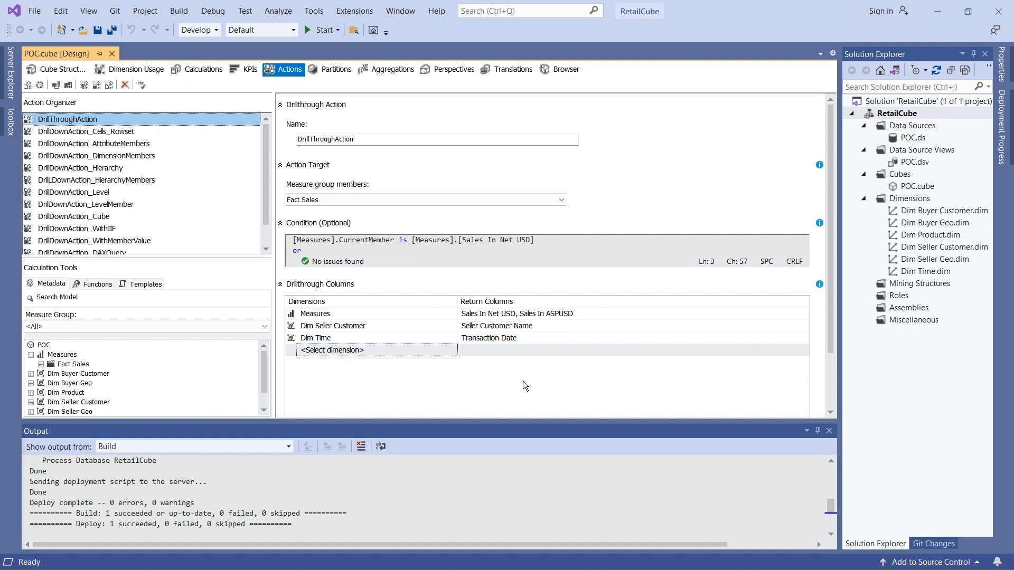
left_click(830, 432)
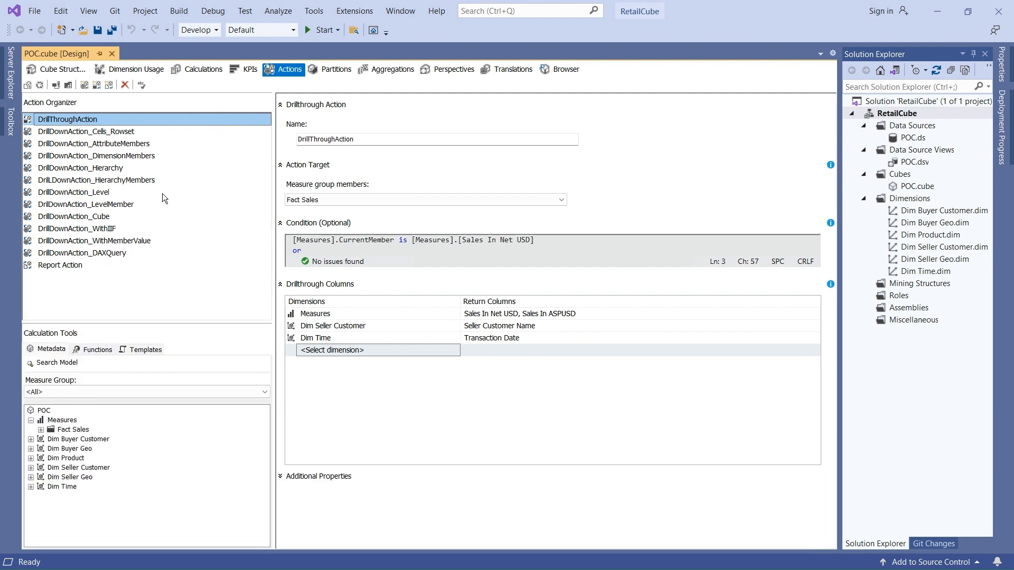
right_click(65, 281)
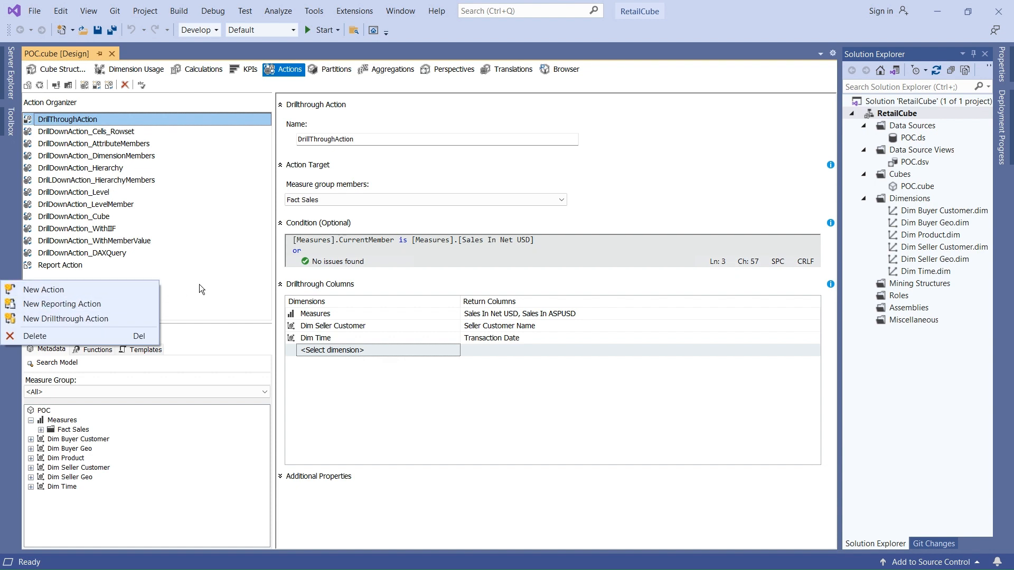
left_click(198, 284)
Examine the Report Action's condition, report server settings and optional parameters
left_click(65, 265)
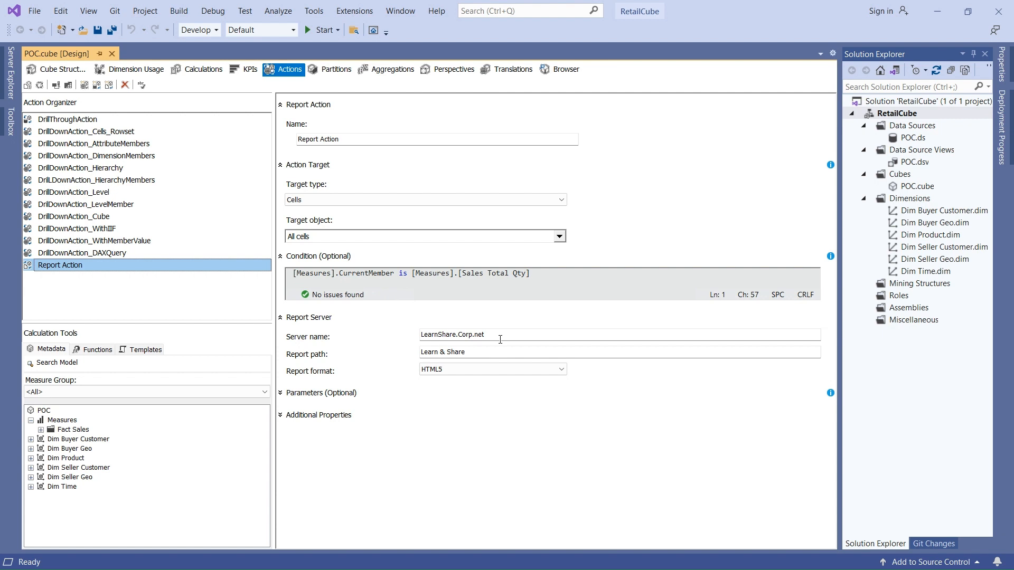
left_click(280, 393)
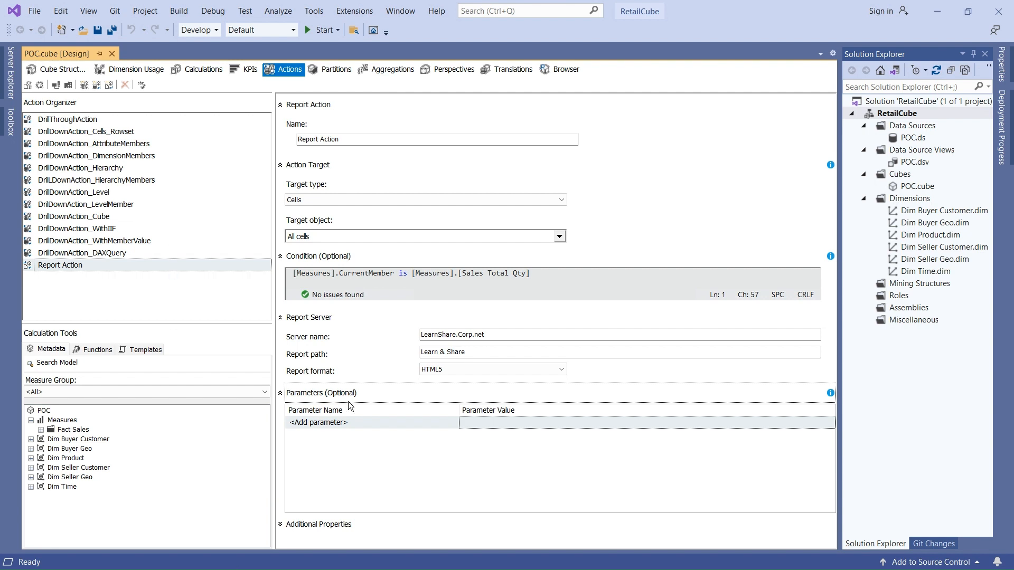
left_click(535, 276)
left_click_drag(534, 275, 364, 273)
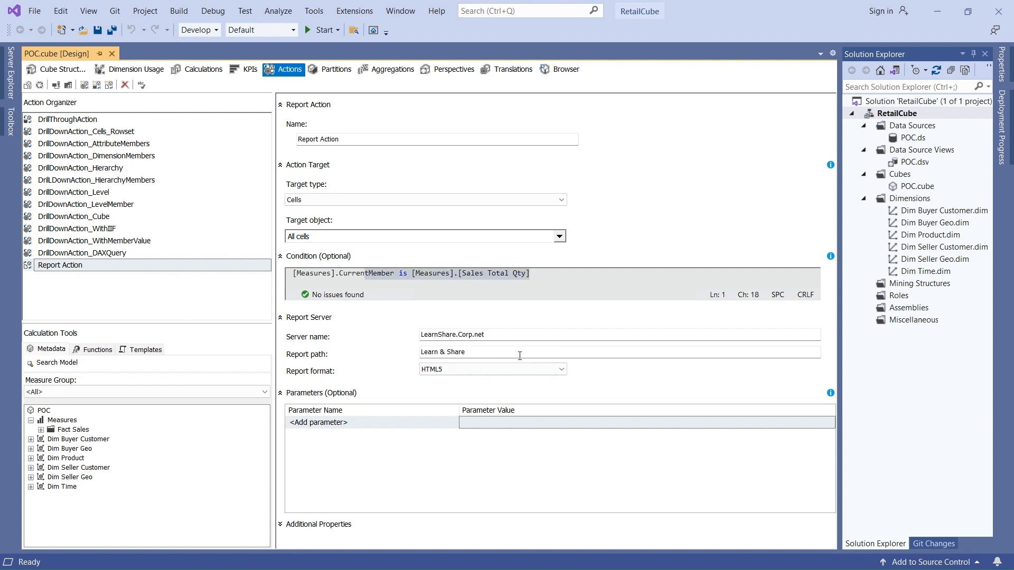
left_click_drag(541, 273, 403, 273)
left_click(539, 274)
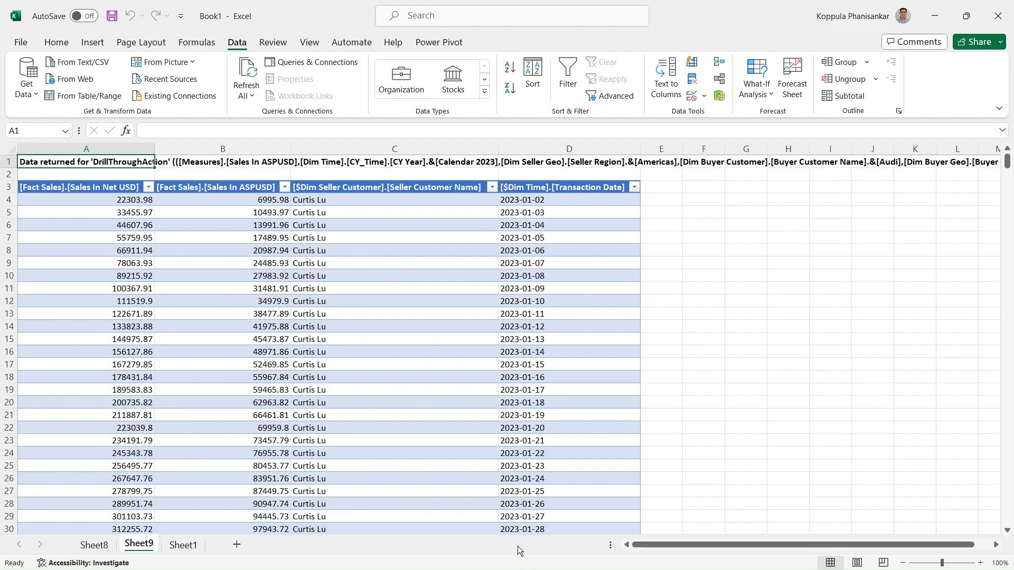
Run Report Action on Audi's Sales Total Qty value in Excel's Sheet1 pivot table and return to its settings in Visual Studio
left_click(190, 545)
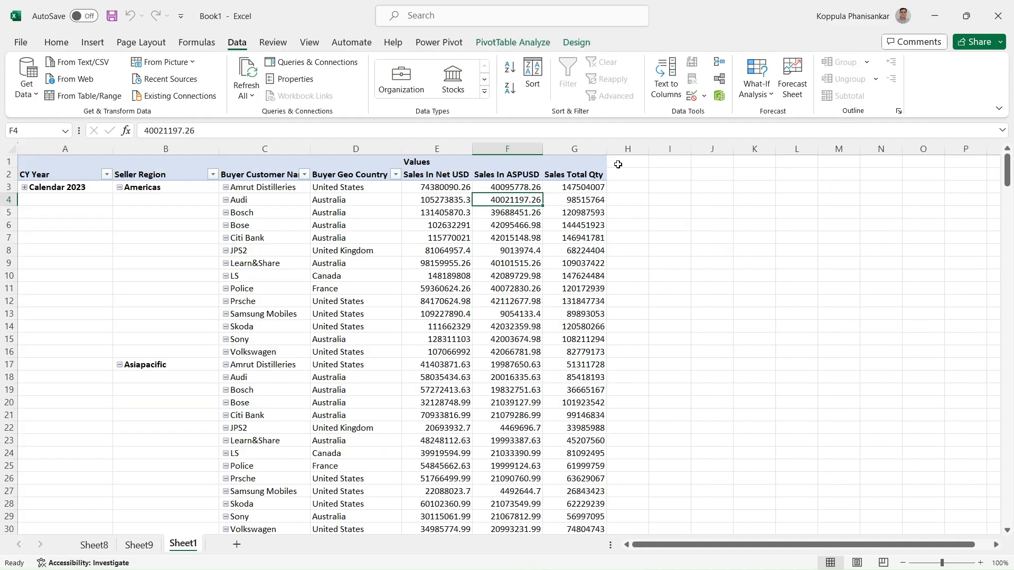
right_click(577, 201)
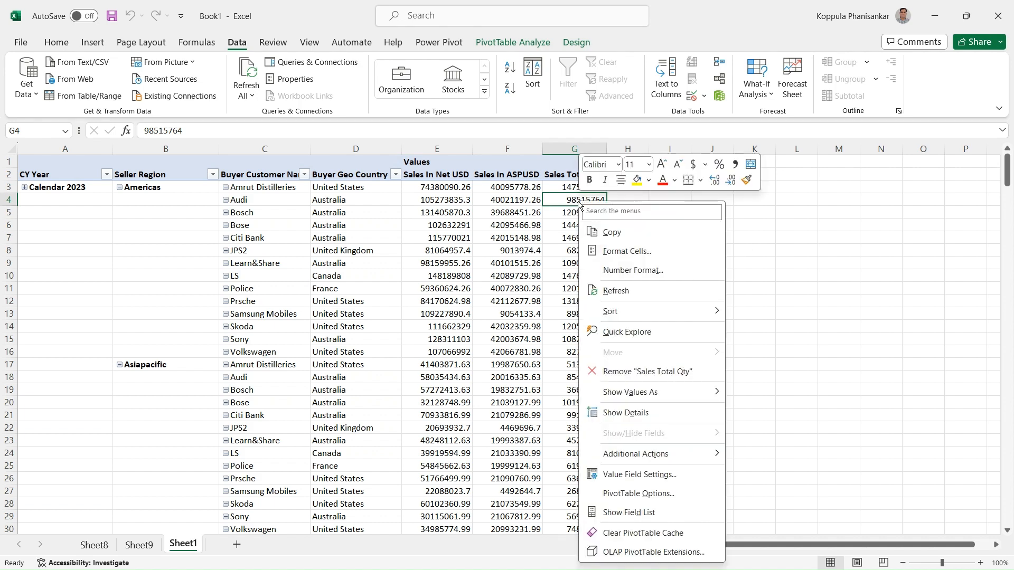
mouse_move(695, 455)
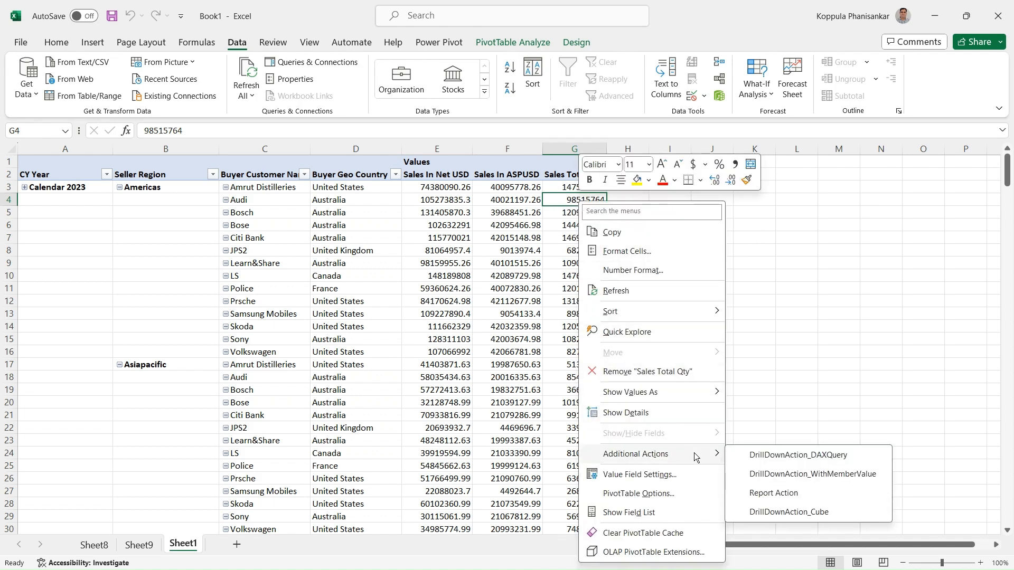
left_click(775, 494)
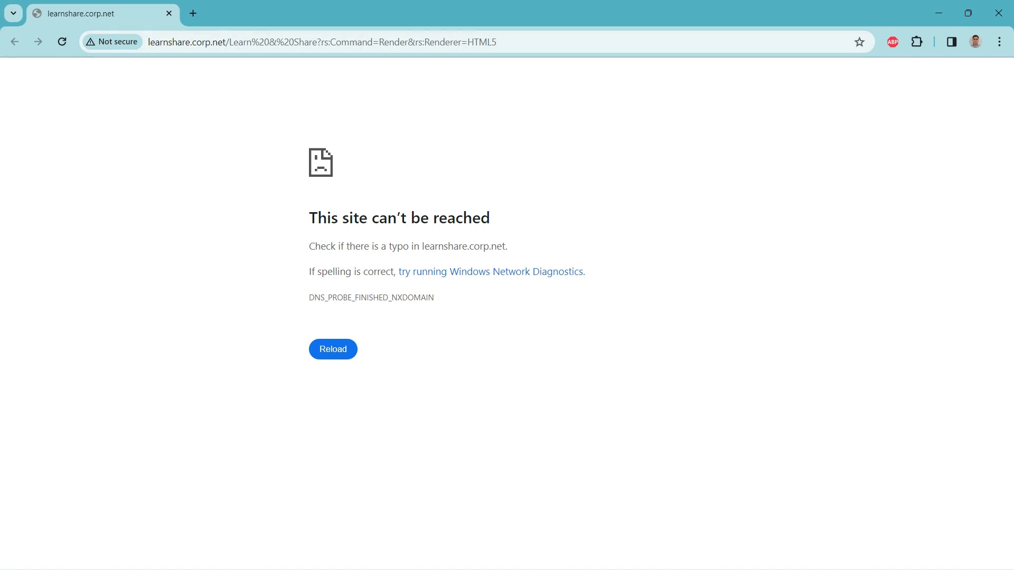
key("alt+Tab")
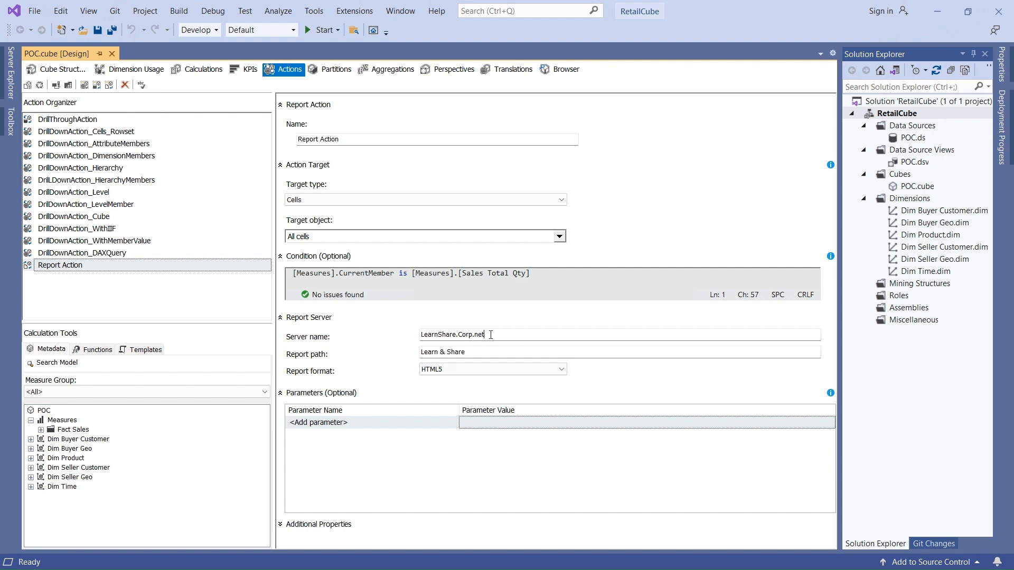
left_click_drag(490, 335, 387, 319)
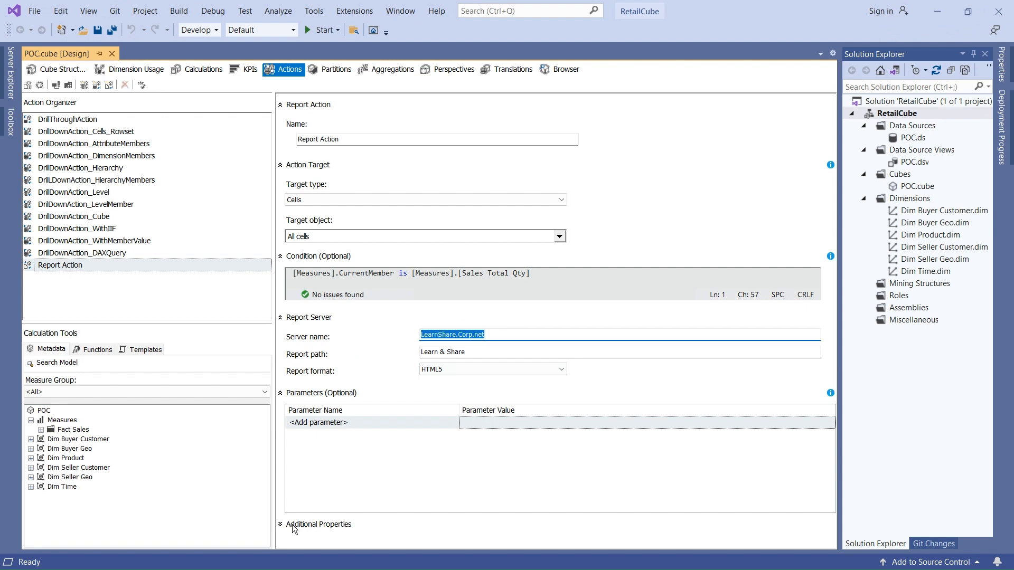
key("alt+Tab")
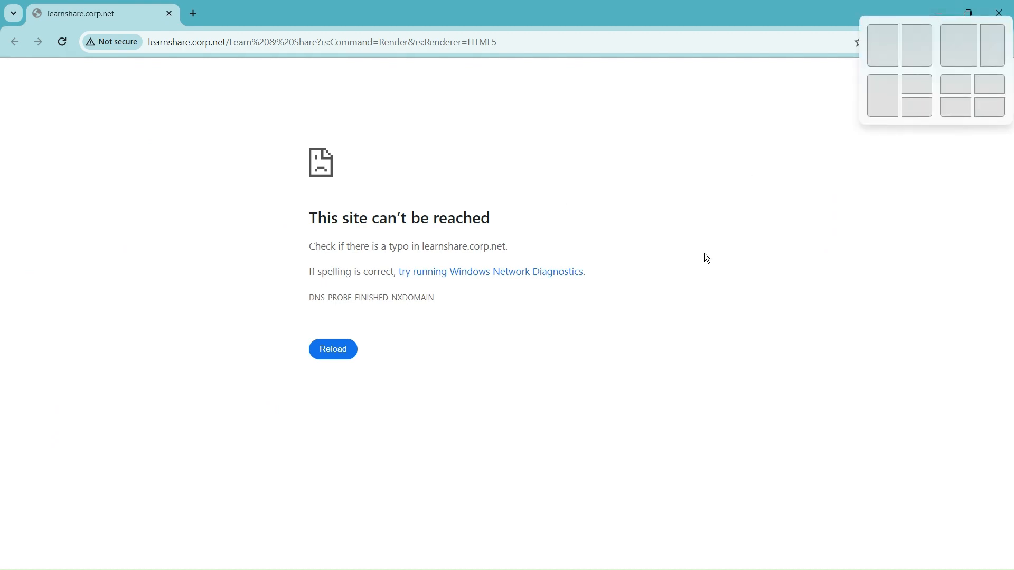
key("alt+Tab")
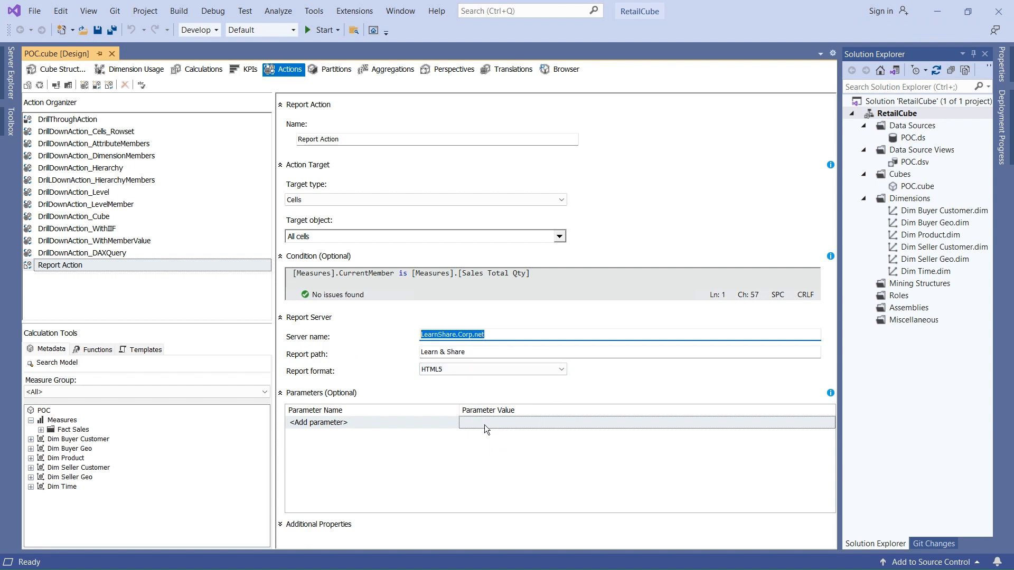
left_click(563, 370)
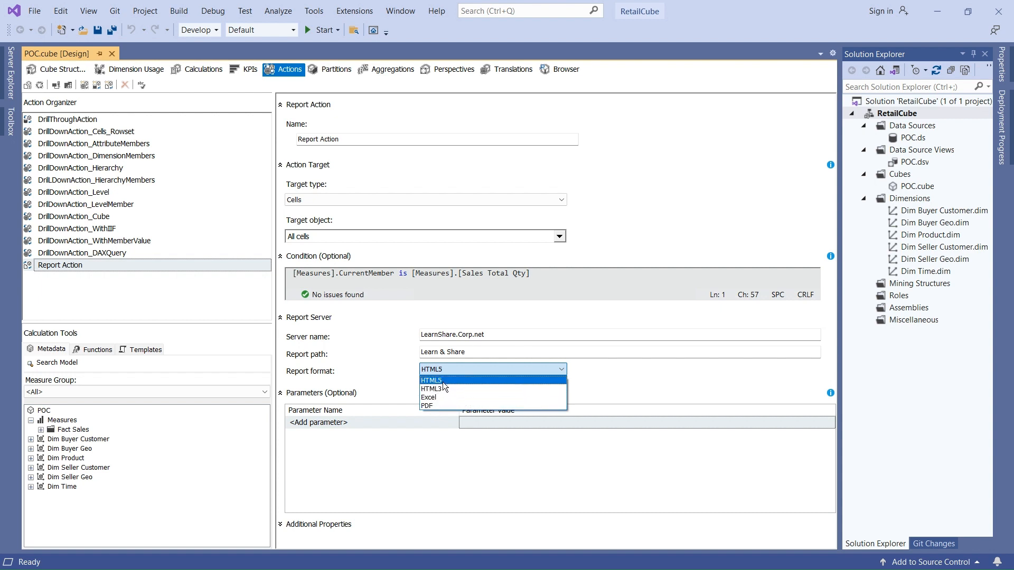
left_click(413, 486)
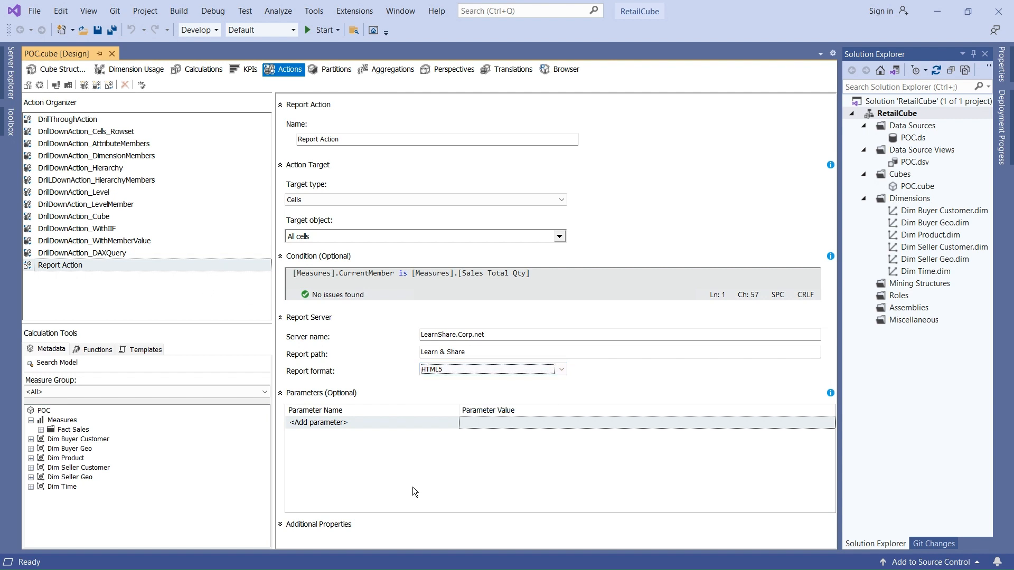
Check which types of new action can be added to the cube's action list
left_click(127, 295)
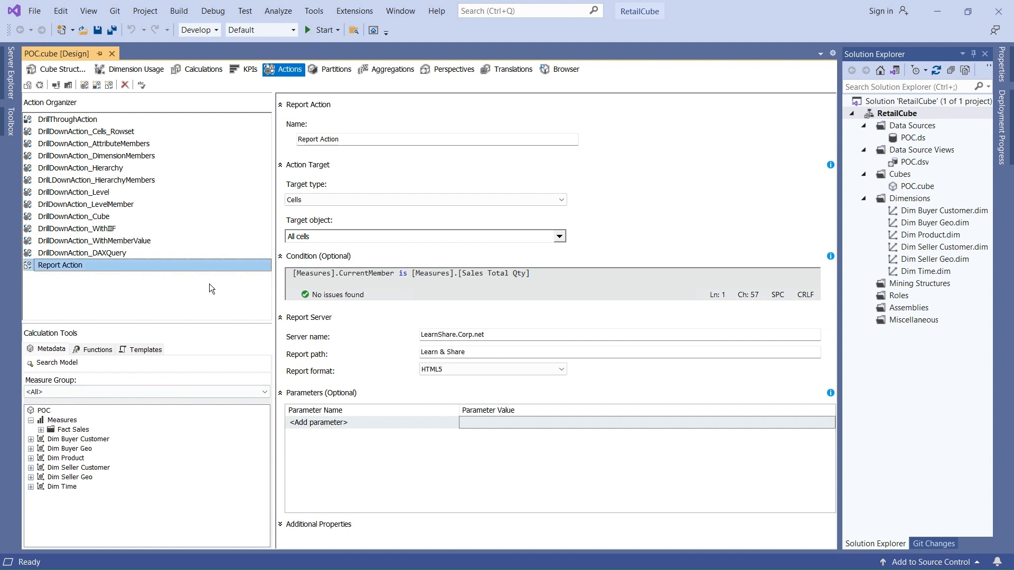
right_click(137, 306)
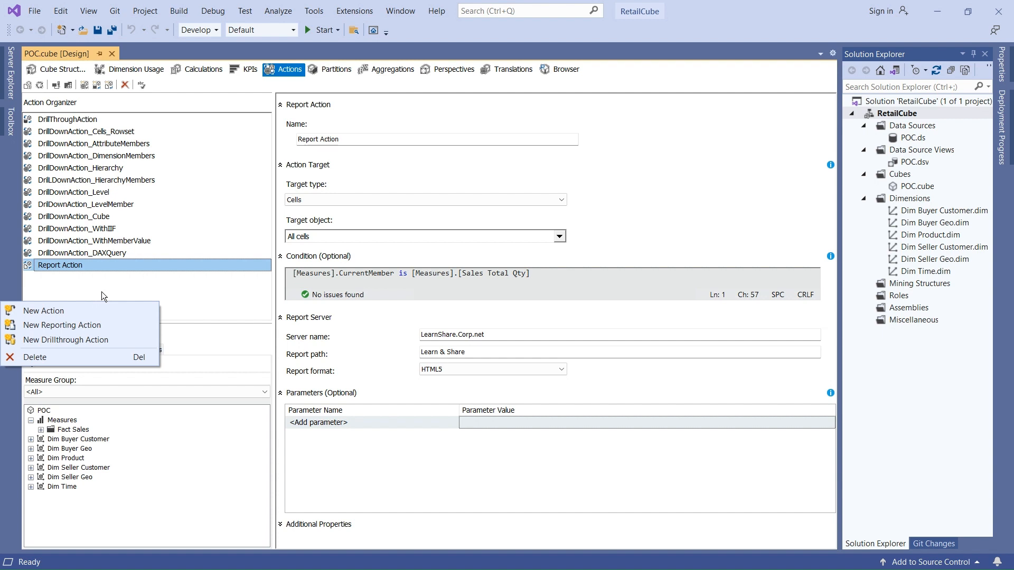
left_click(78, 291)
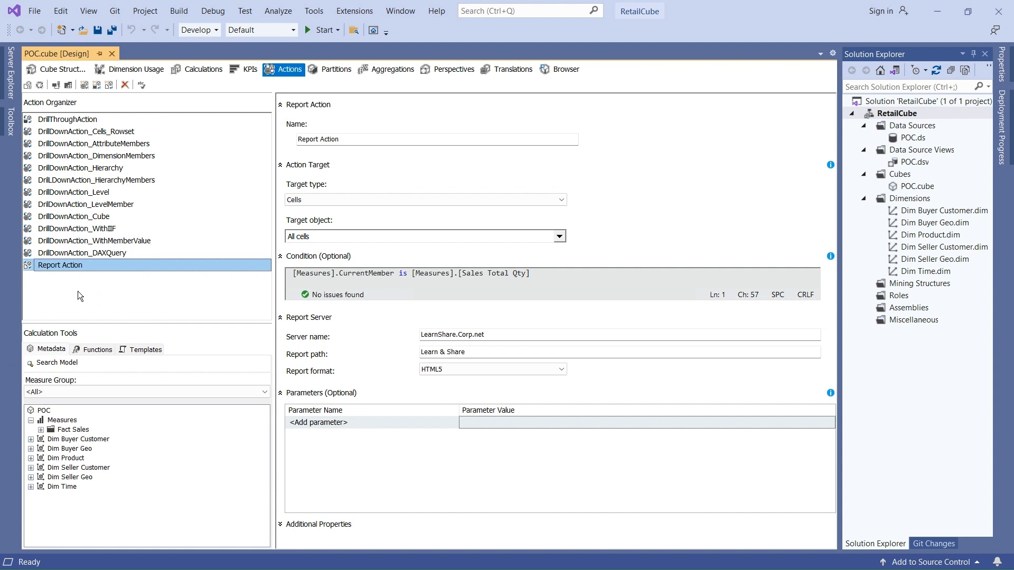
Open DrillDownAction_Cells_Rowset and examine its available target types and target objects
left_click(97, 135)
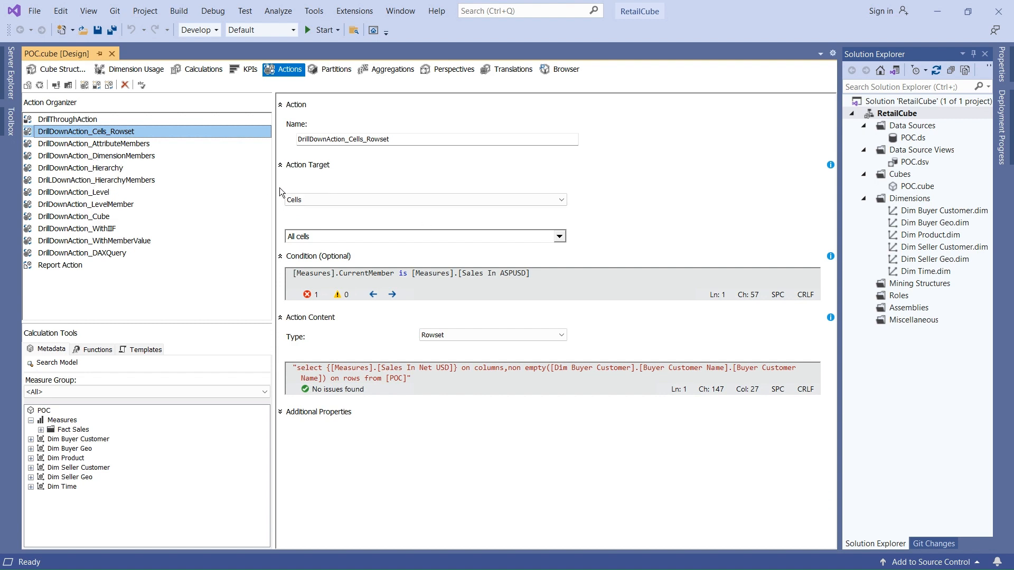
left_click(316, 199)
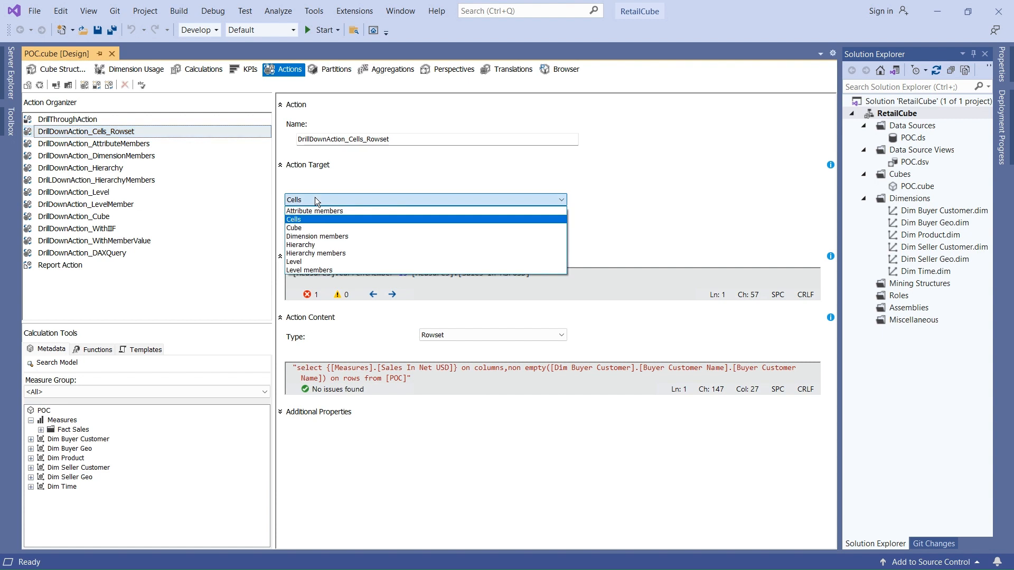
left_click(315, 198)
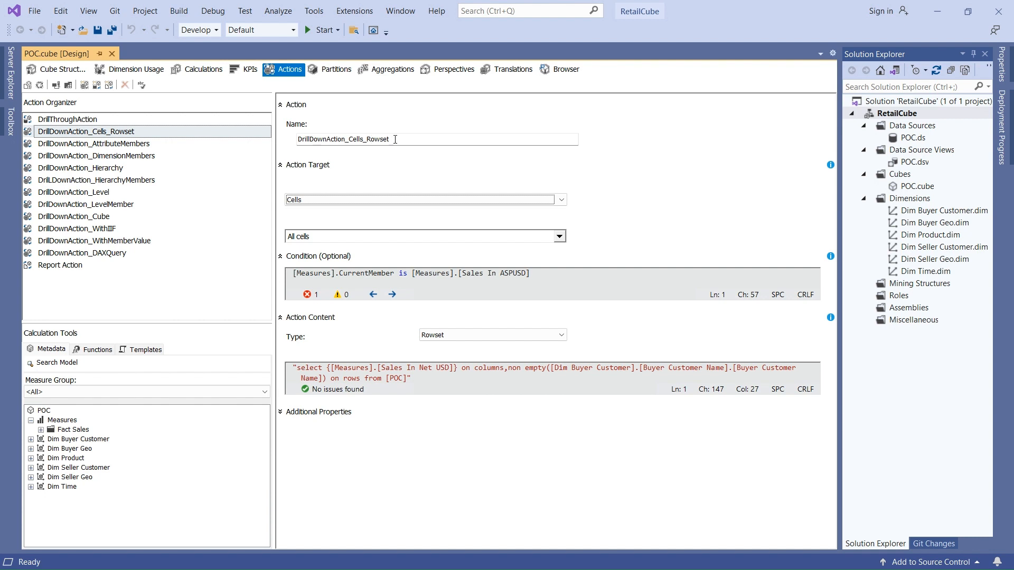
left_click(318, 197)
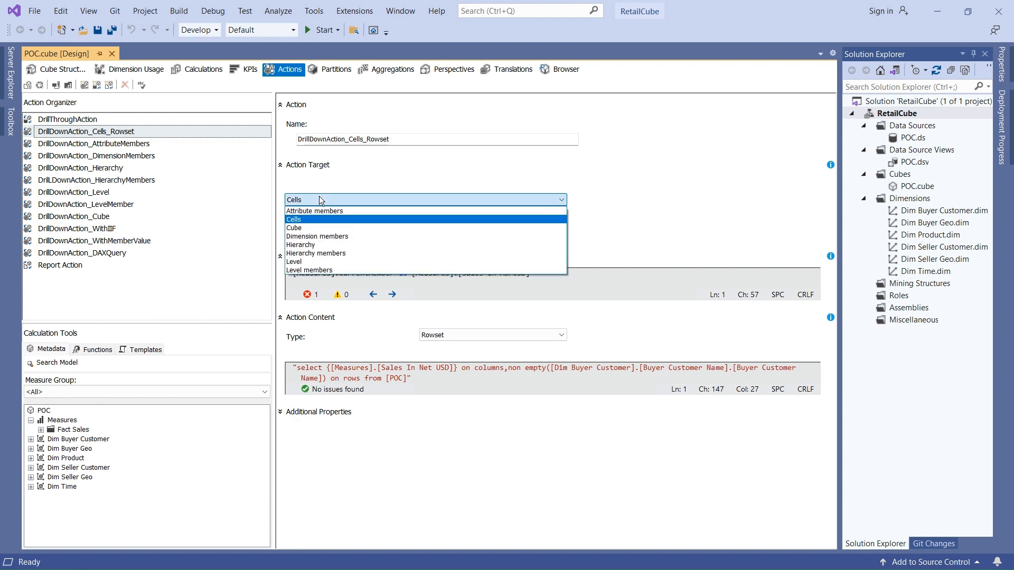
left_click(319, 199)
left_click(313, 236)
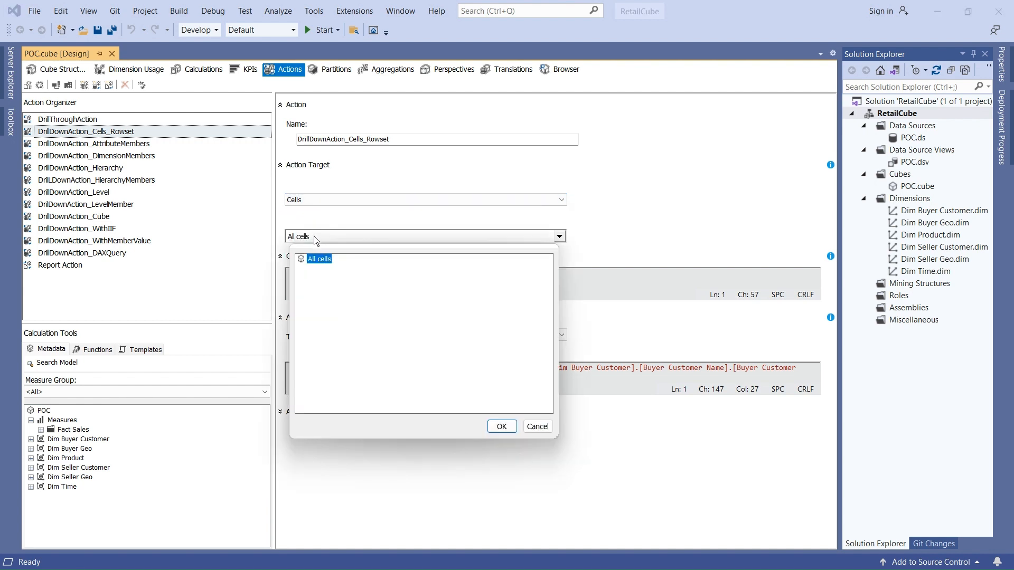
left_click(549, 430)
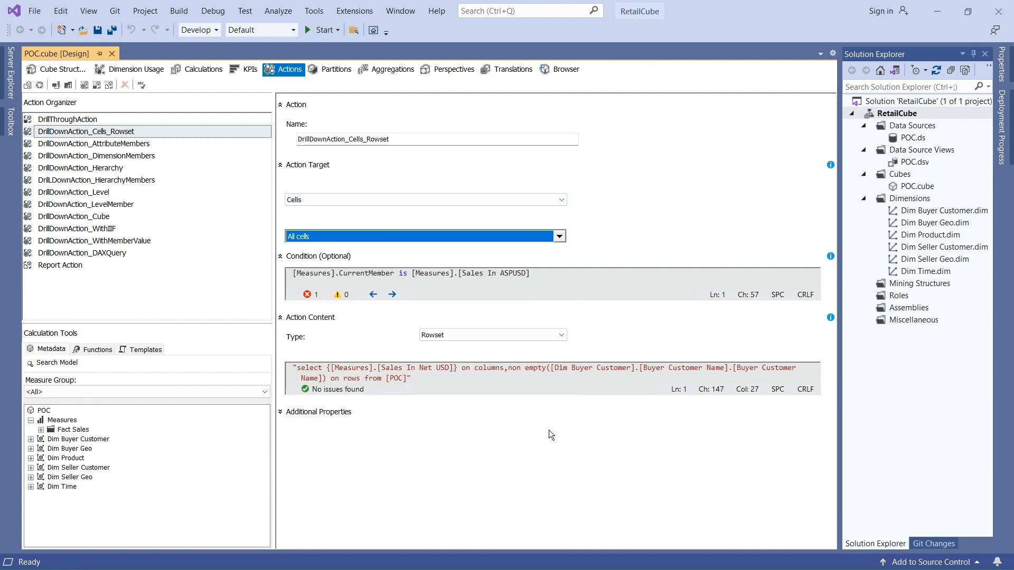
Examine the condition and the Rowset query expression of DrillDownAction_Cells_Rowset
left_click(541, 273)
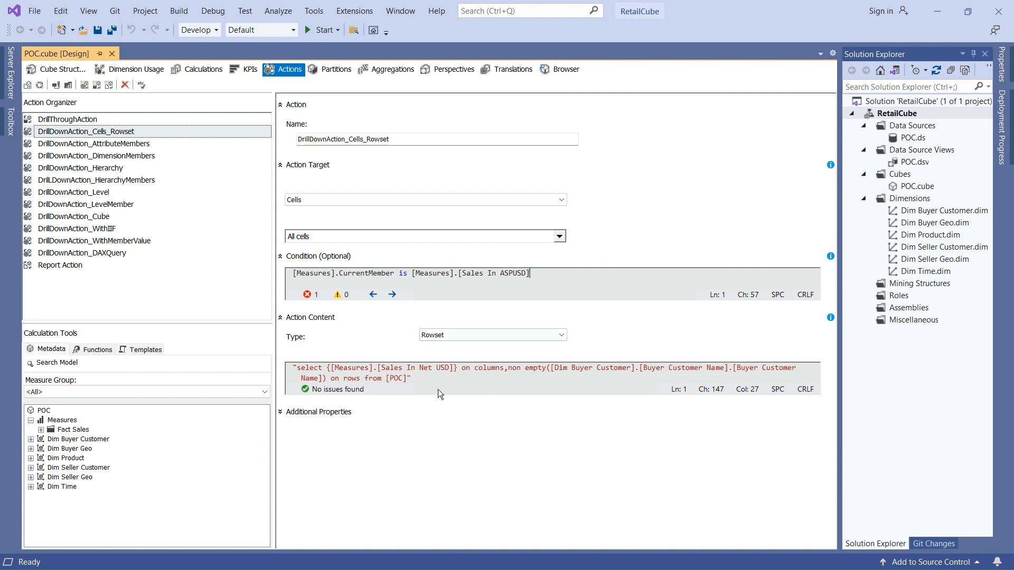
left_click_drag(422, 378, 291, 347)
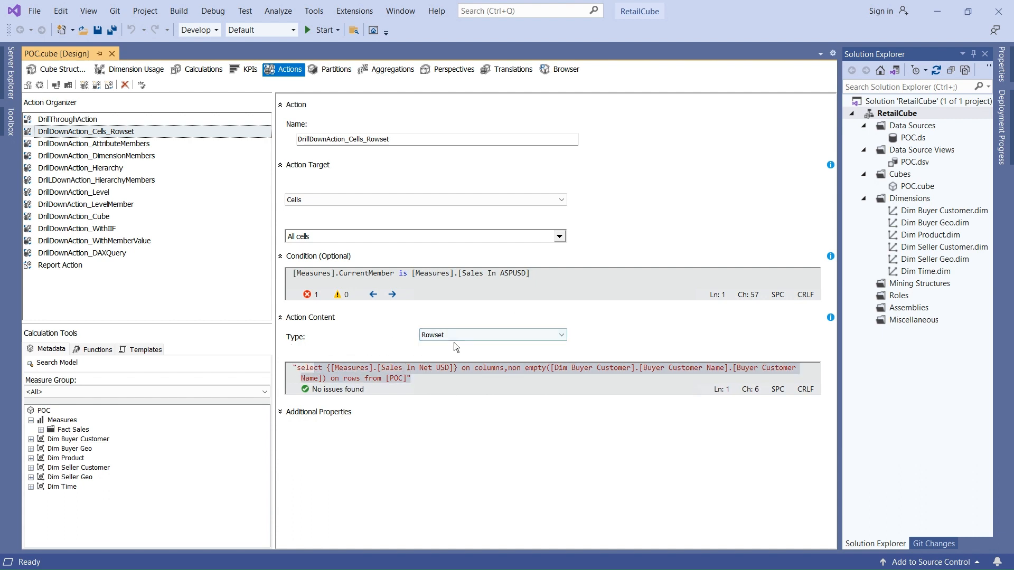
left_click(420, 379)
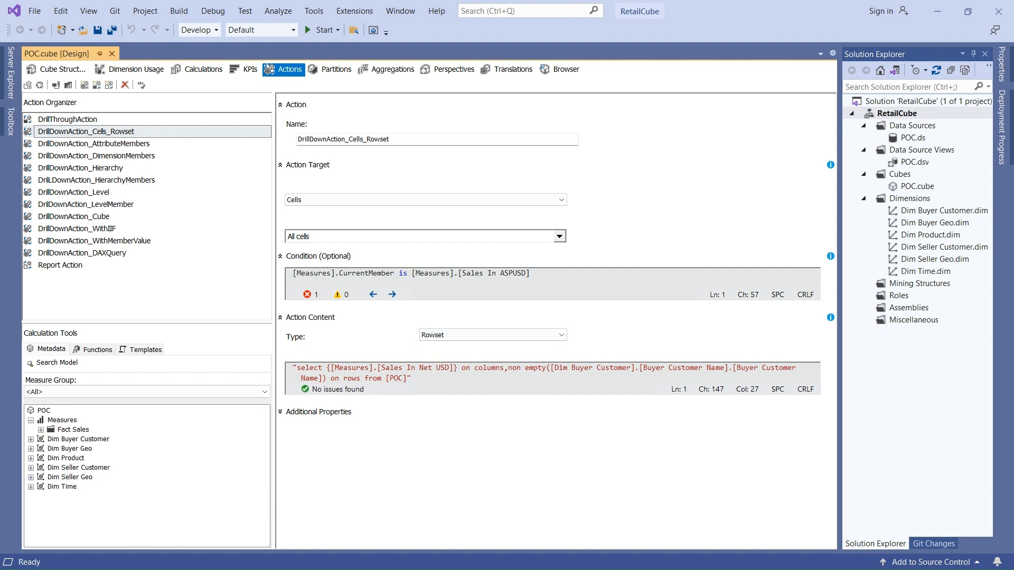
Switch to Excel, run DrillDownAction_Cells_Rowset on Audi's Sales In ASPUSD value for Calendar 2023, Americas, and compare the result with its settings
key("alt+Tab")
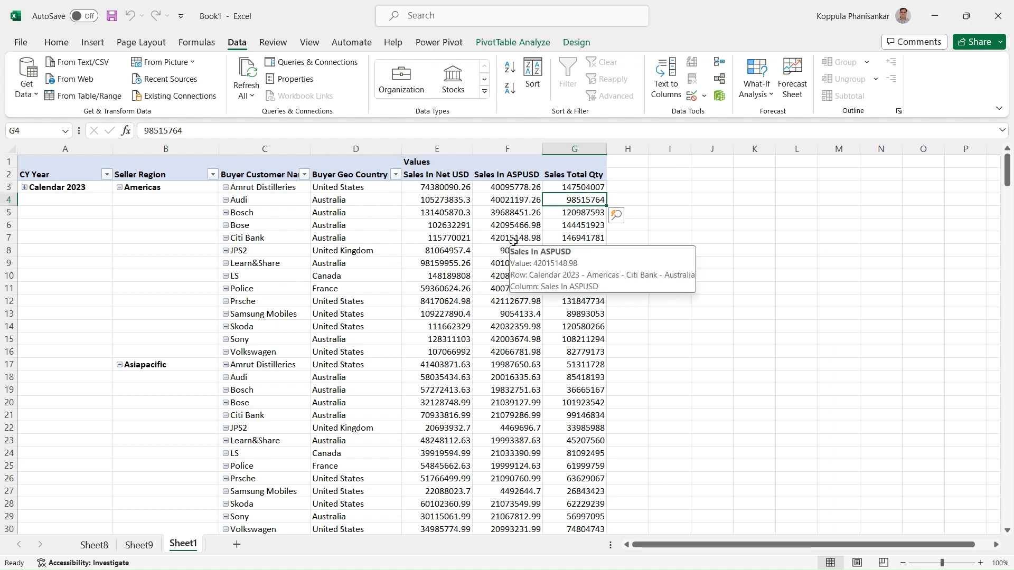
key("alt+Tab")
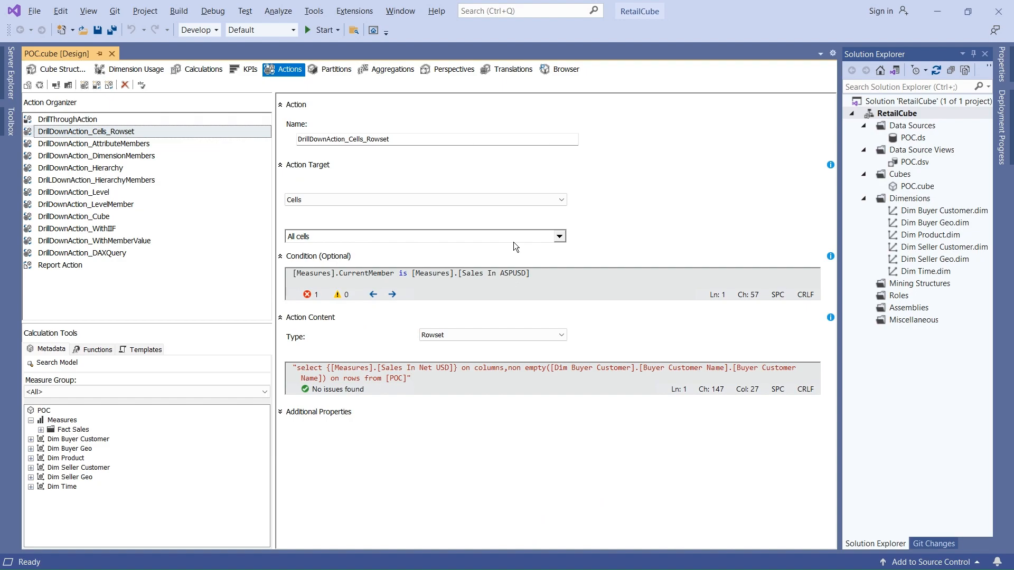
key("alt+Tab")
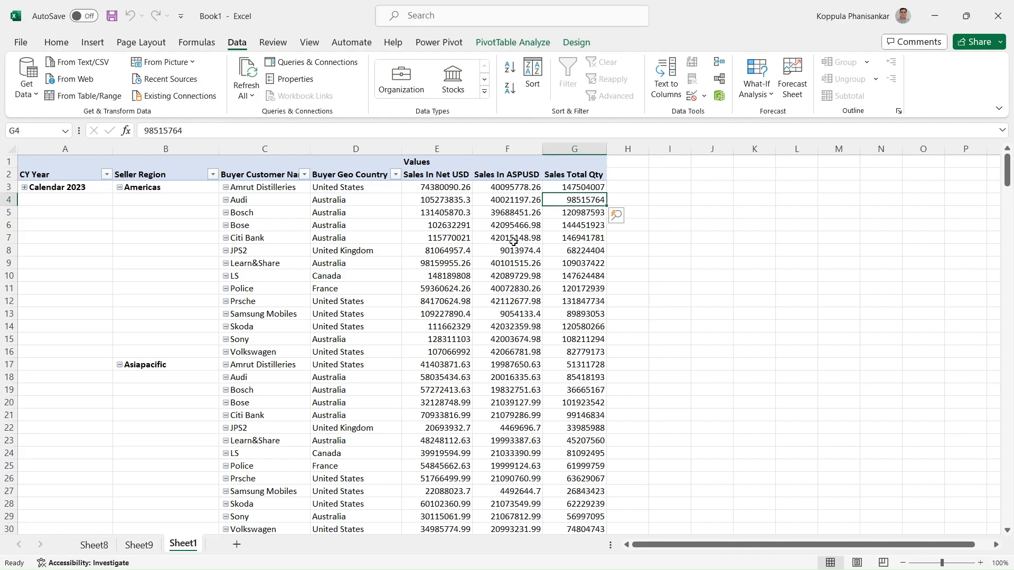
left_click(515, 198)
right_click(516, 198)
mouse_move(636, 452)
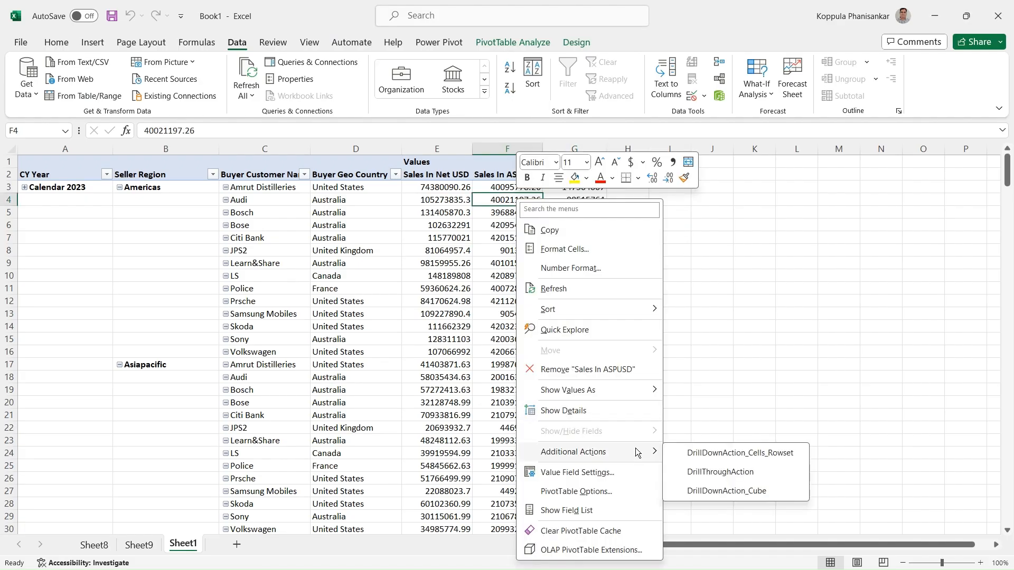
left_click(698, 458)
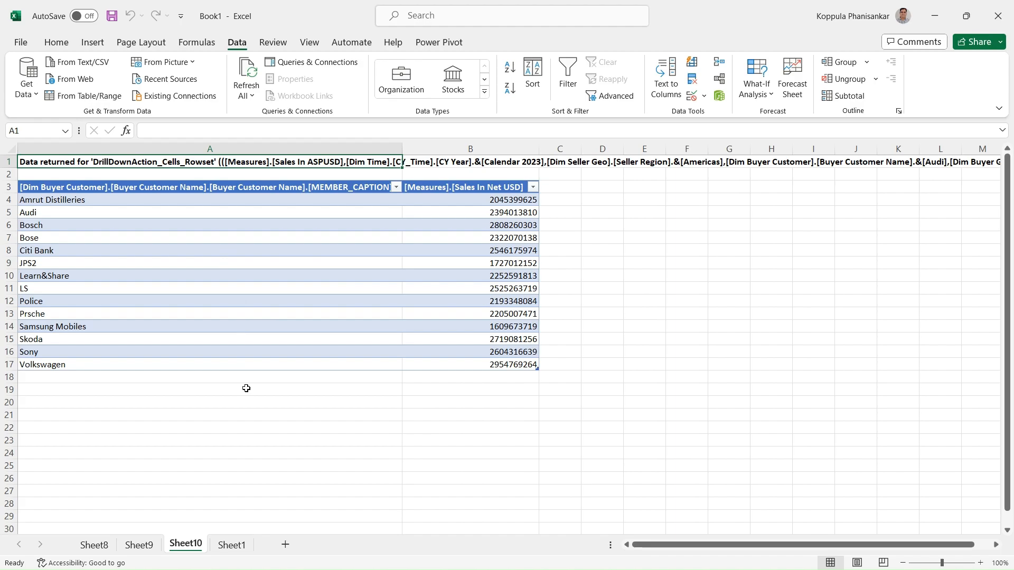
key("alt+Tab")
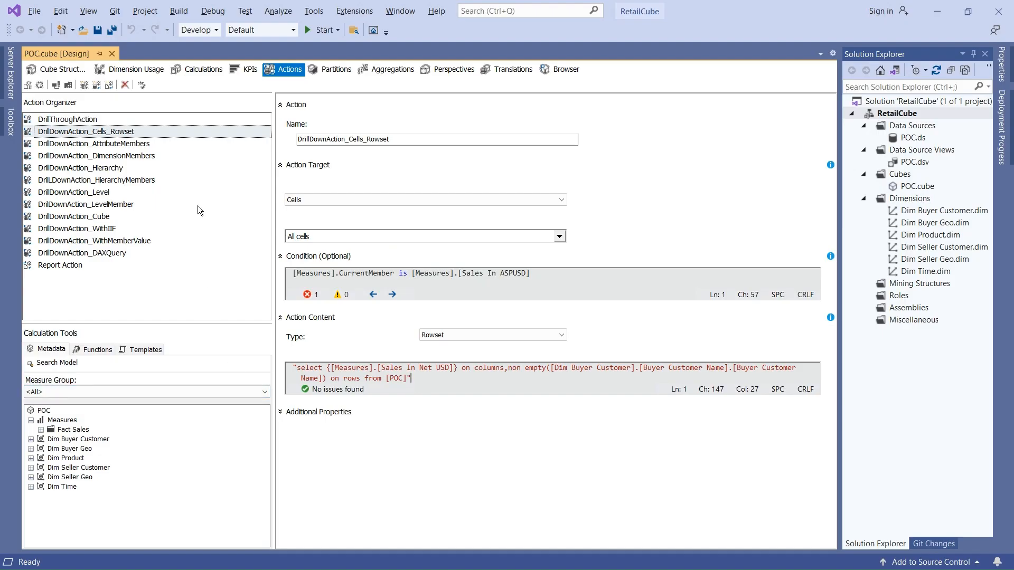
key("alt+Tab")
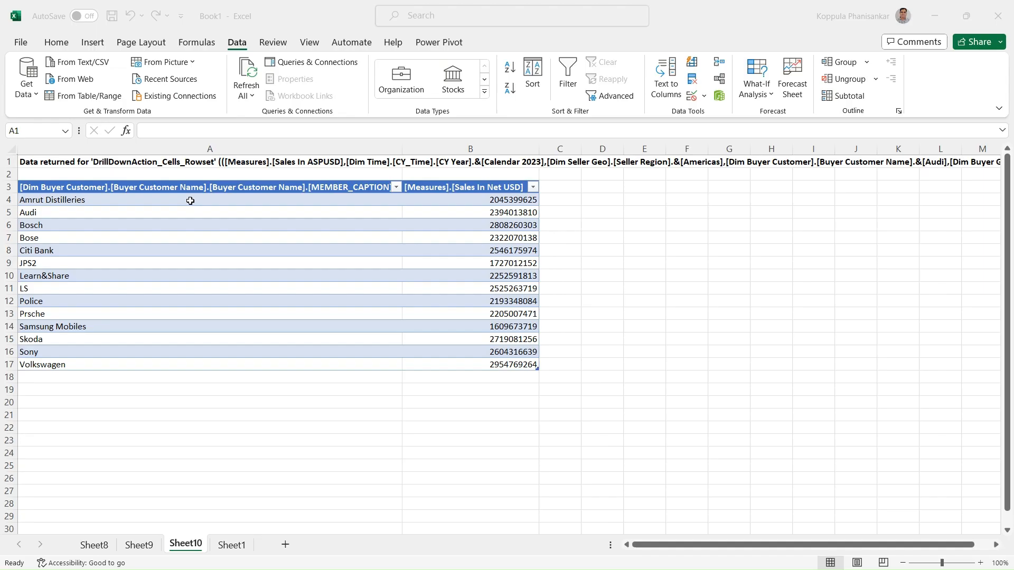
In Visual Studio, set DrillDownAction_AttributeMembers to target Attribute members, with Buyer Geo Country from Dim Buyer Geo as the target object
key("alt+Tab")
left_click(136, 146)
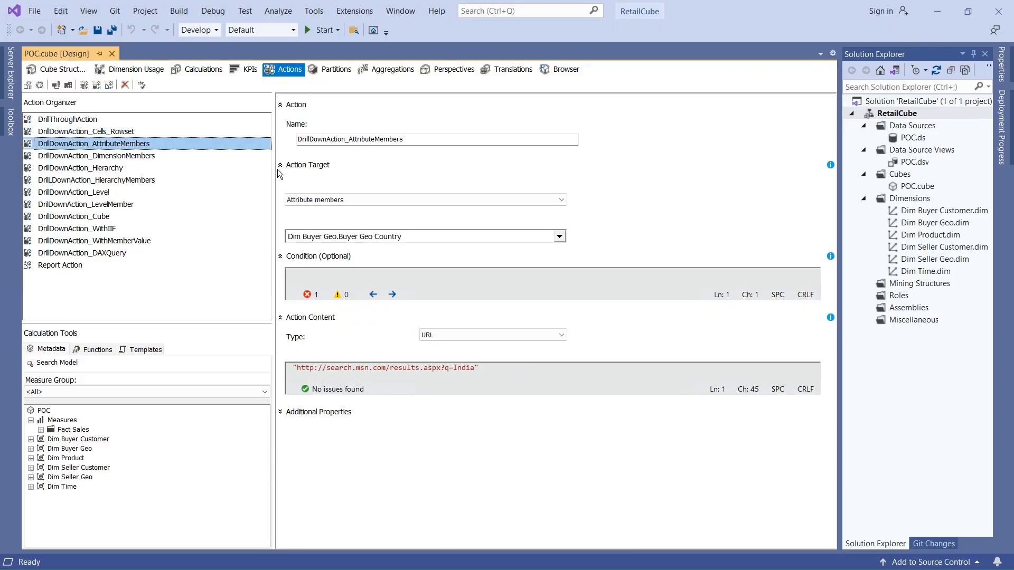
left_click(345, 200)
left_click(312, 211)
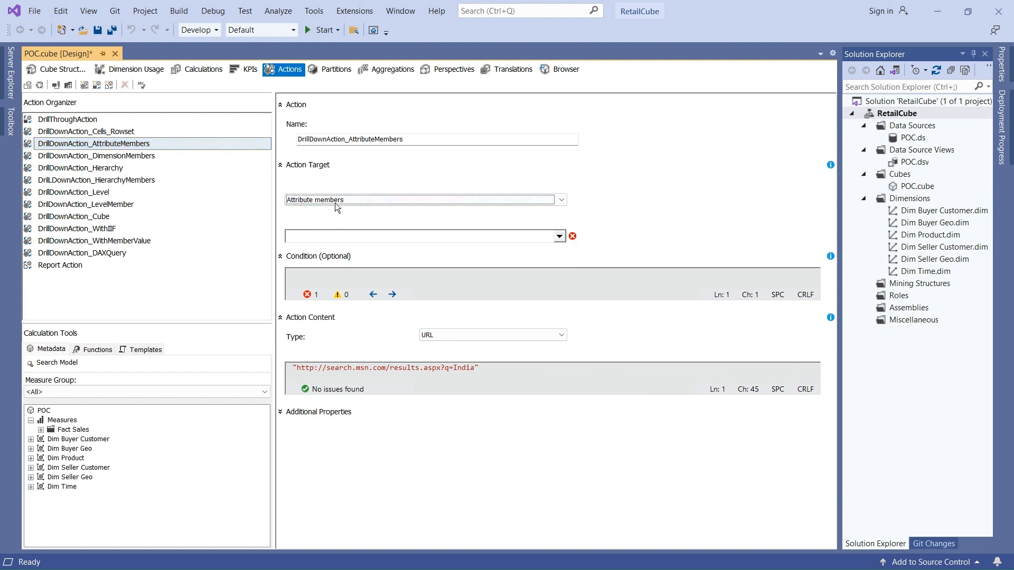
left_click(560, 236)
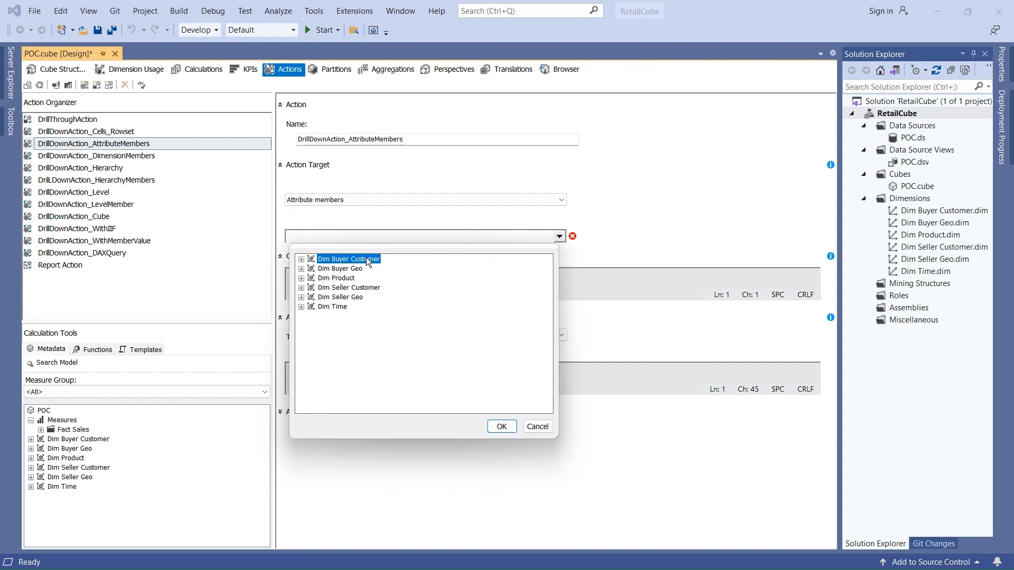
left_click(301, 268)
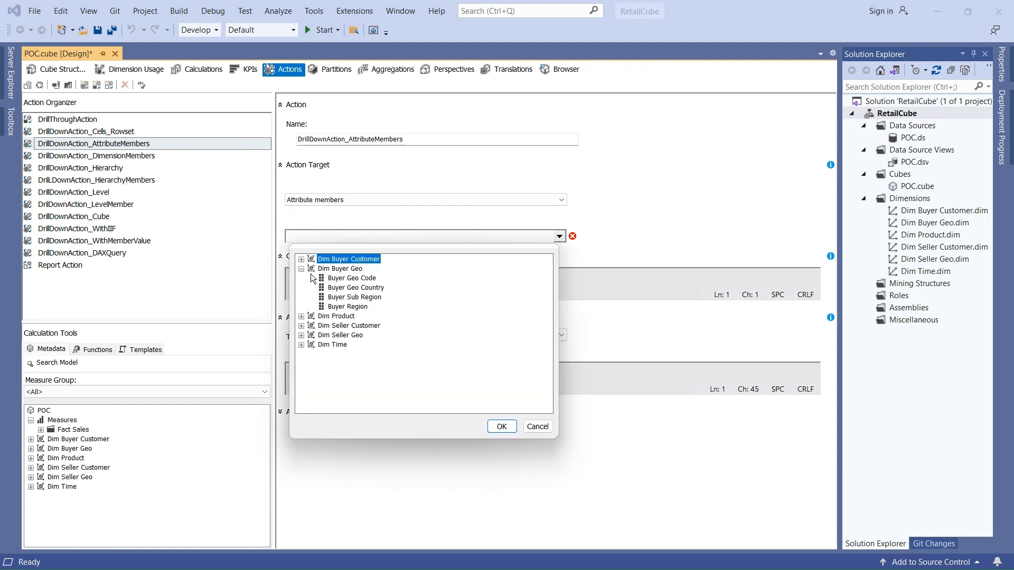
left_click(353, 287)
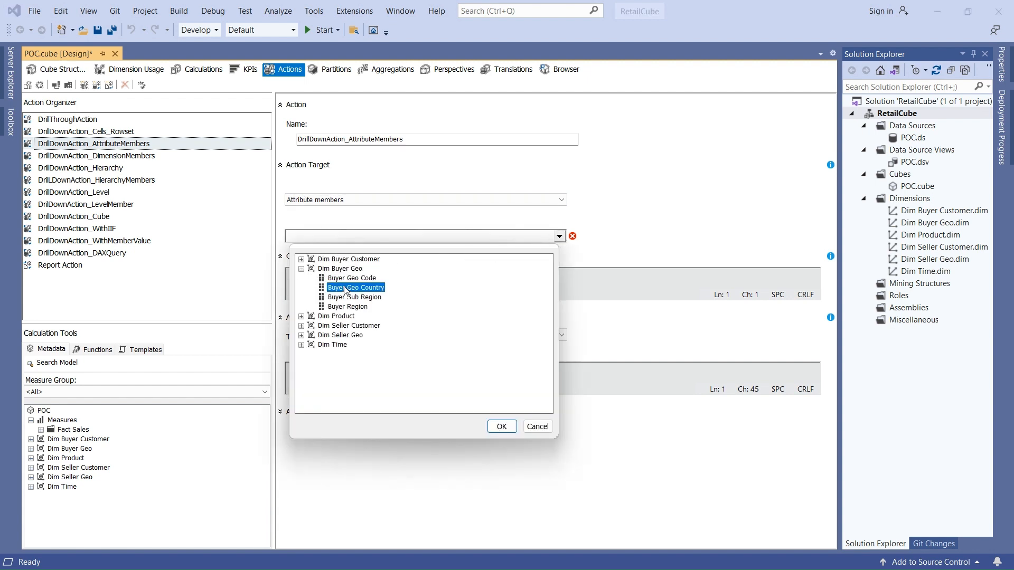
left_click(502, 427)
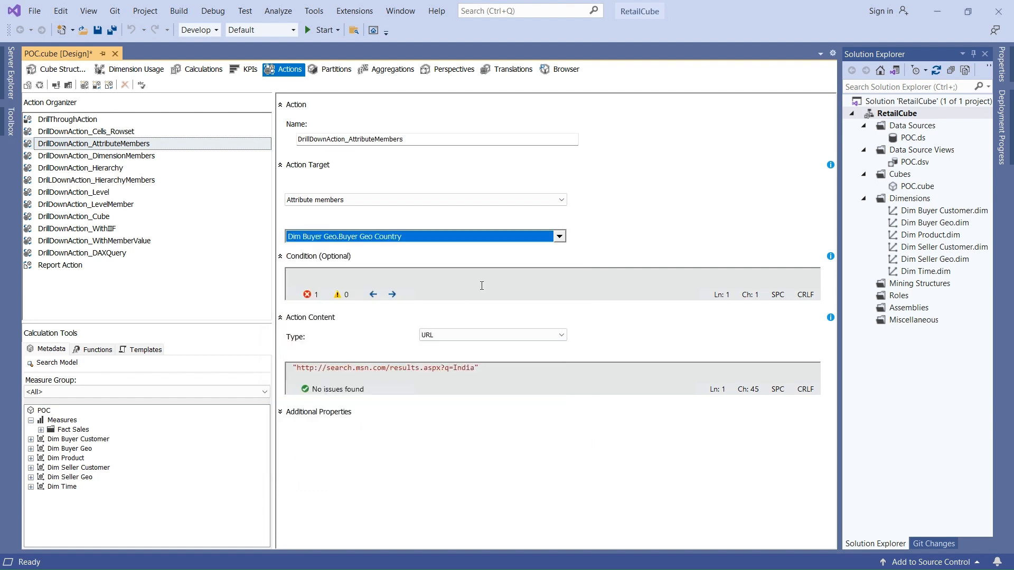
Examine the condition, content type and URL expression of DrillDownAction_AttributeMembers
left_click(457, 286)
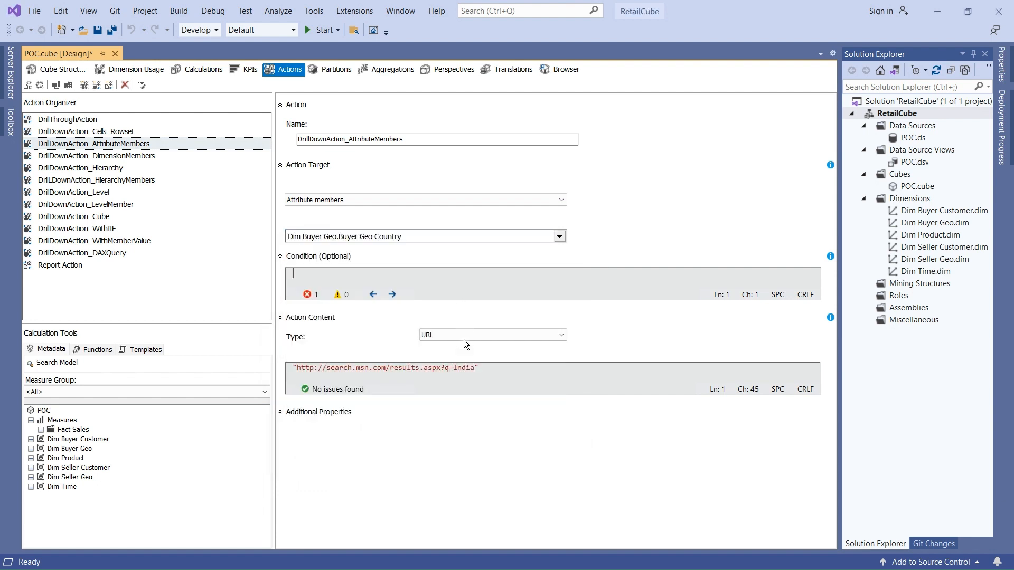
left_click(494, 370)
left_click_drag(494, 370, 287, 360)
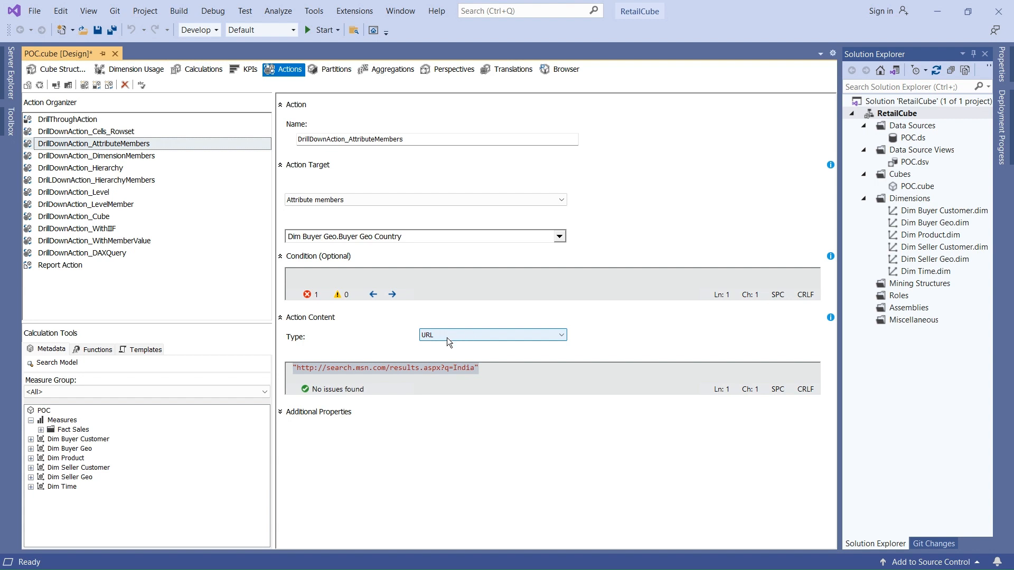
left_click(495, 373)
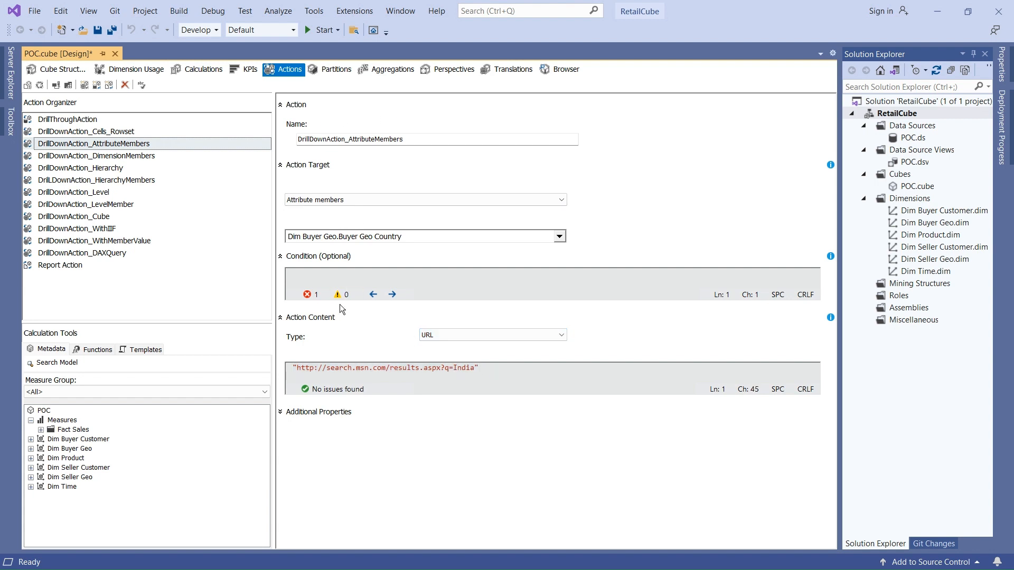
In Excel's Sheet1 pivot table, select Amrut Distilleries' United States country member and recheck the action's URL expression in Visual Studio
key("alt+Tab")
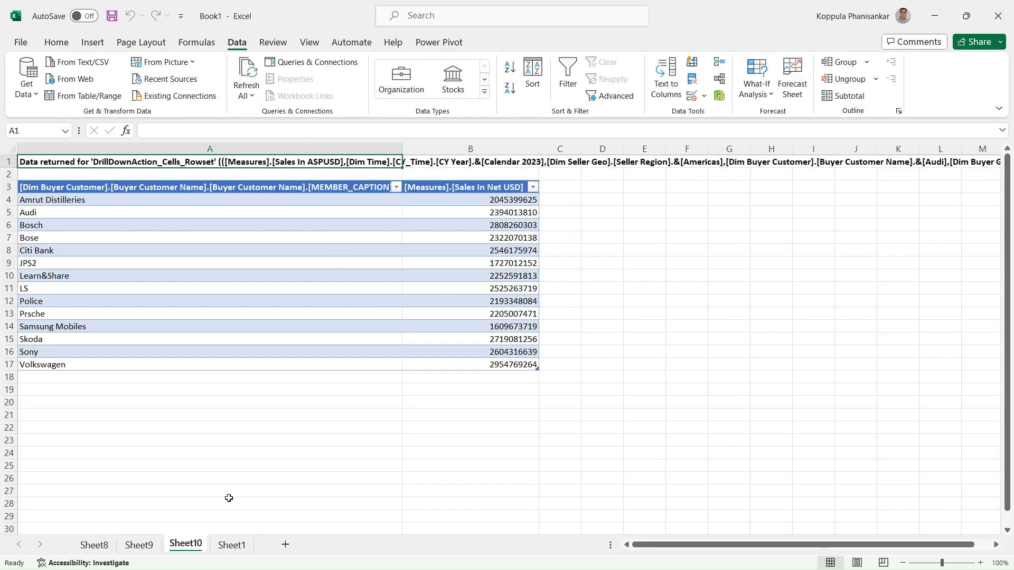
left_click(233, 544)
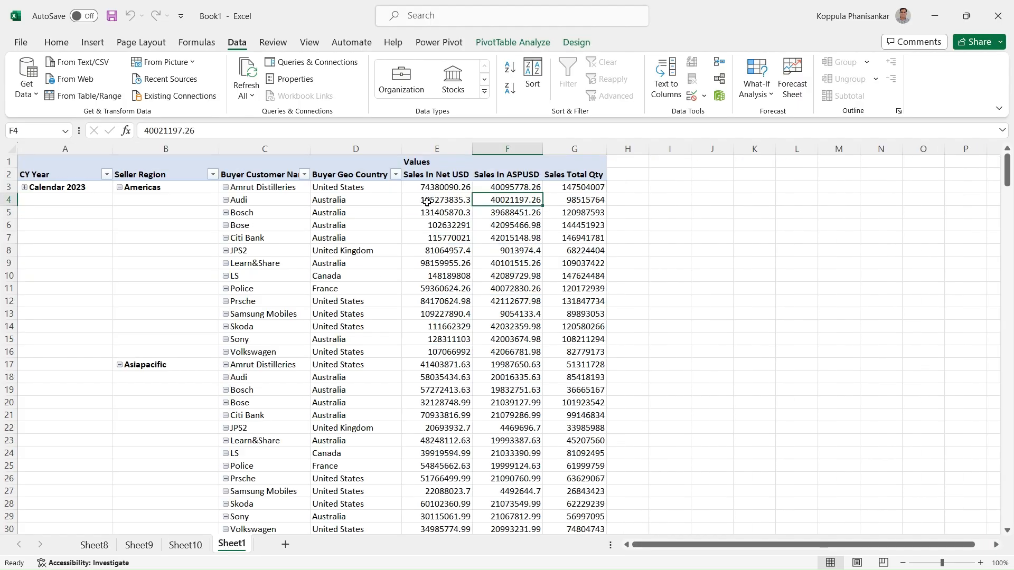
left_click(342, 189)
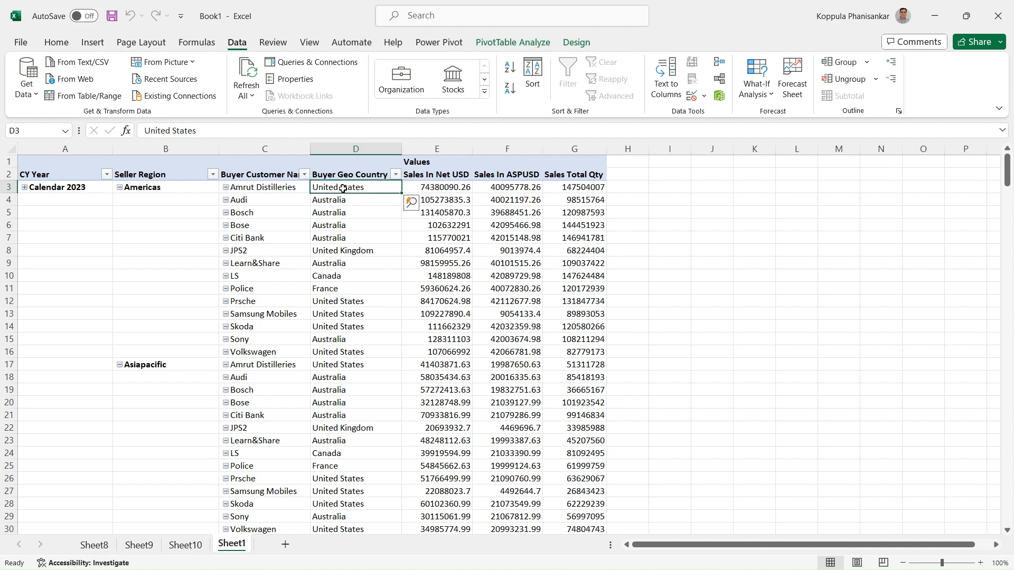
right_click(342, 188)
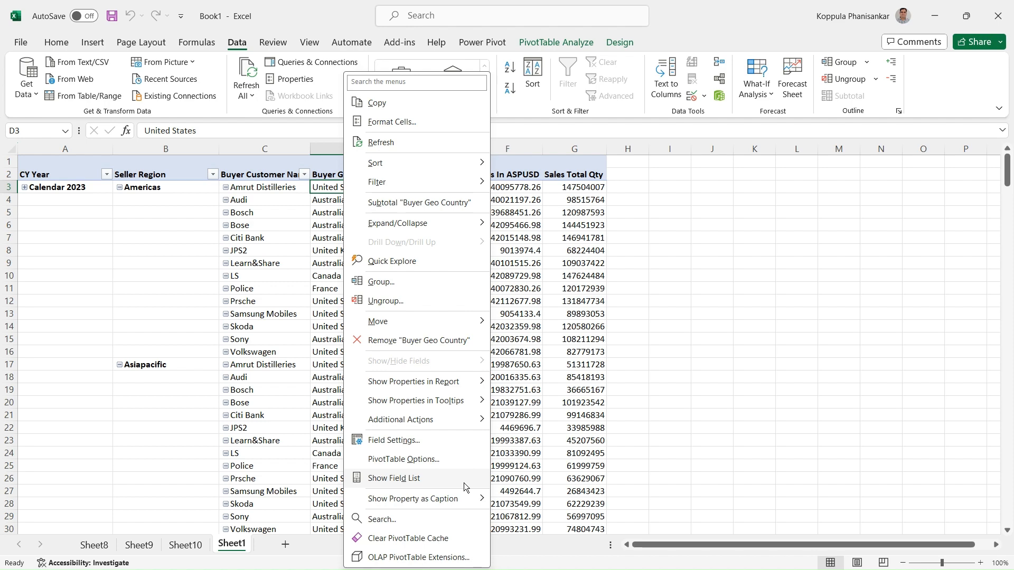
key("alt+Tab")
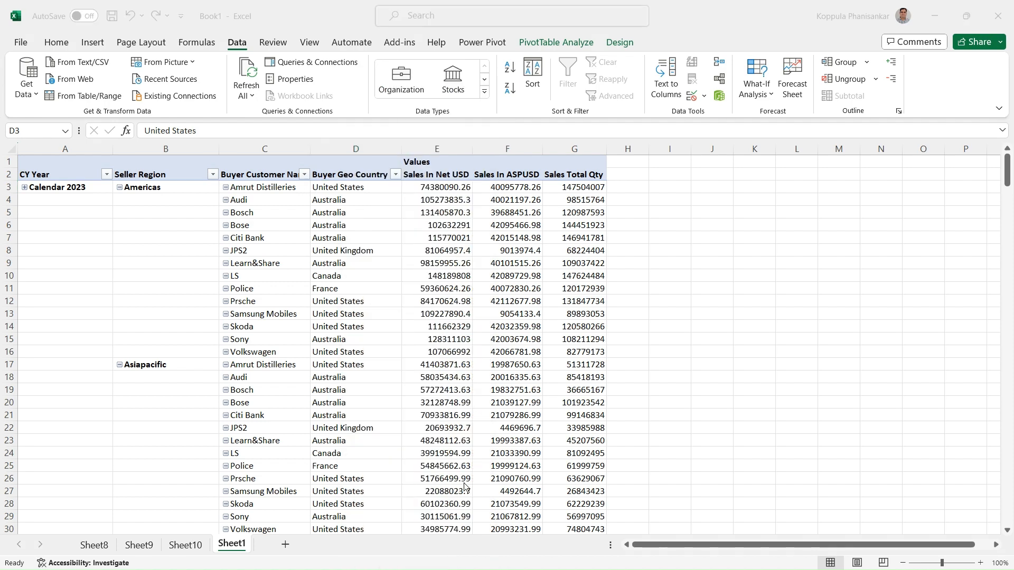
left_click_drag(479, 368, 284, 357)
key("alt+Tab")
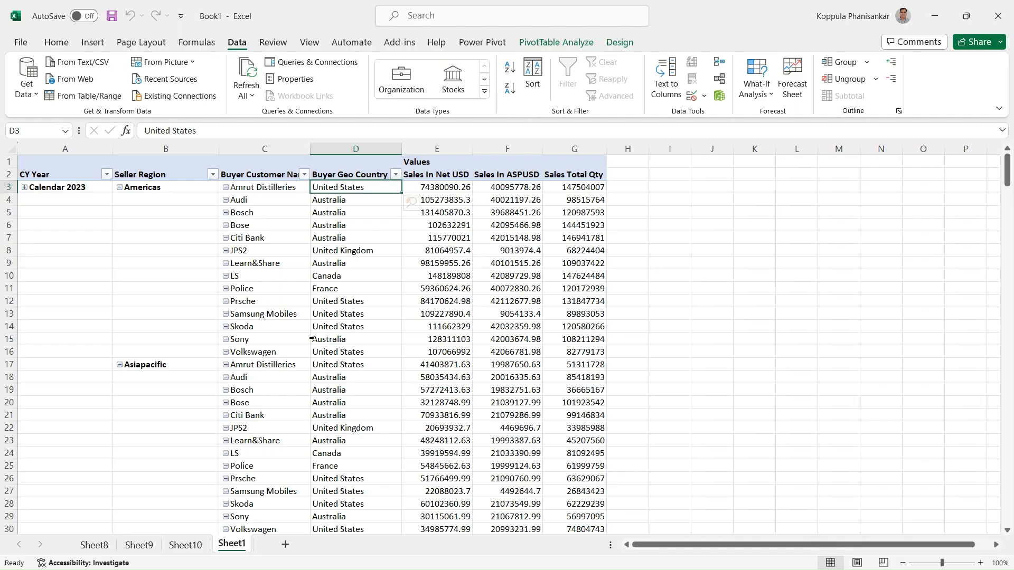
Run DrillDownAction_AttributeMembers on the United States member for Amrut Distilleries and check the address of the web page it opens
right_click(348, 193)
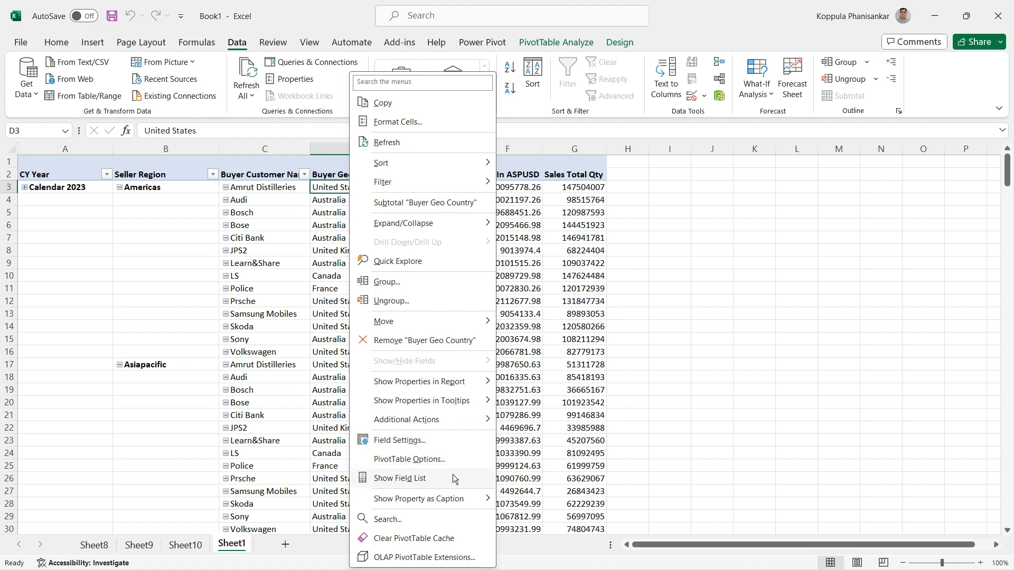
mouse_move(486, 422)
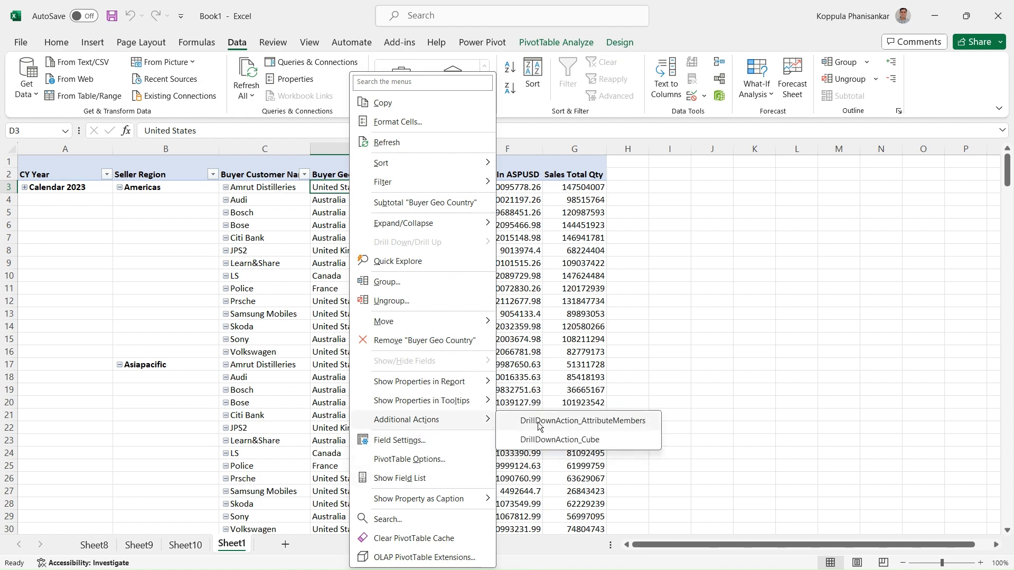
left_click(552, 425)
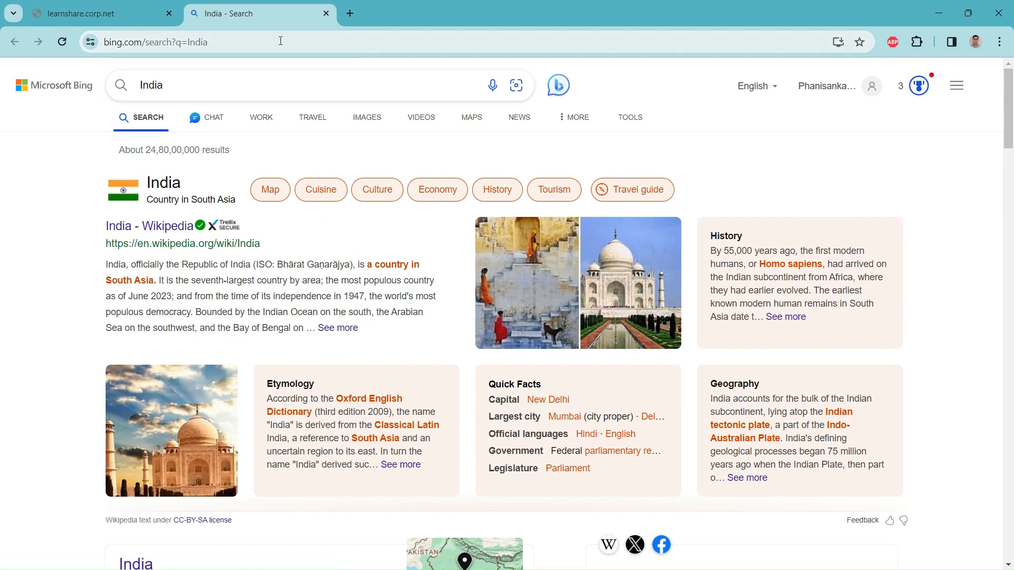
left_click(253, 42)
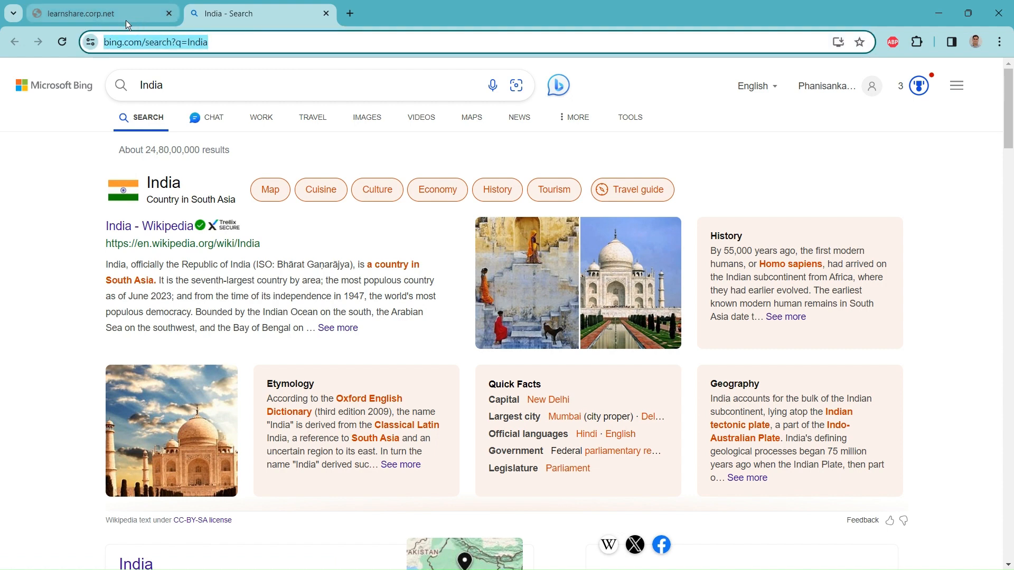
left_click(21, 270)
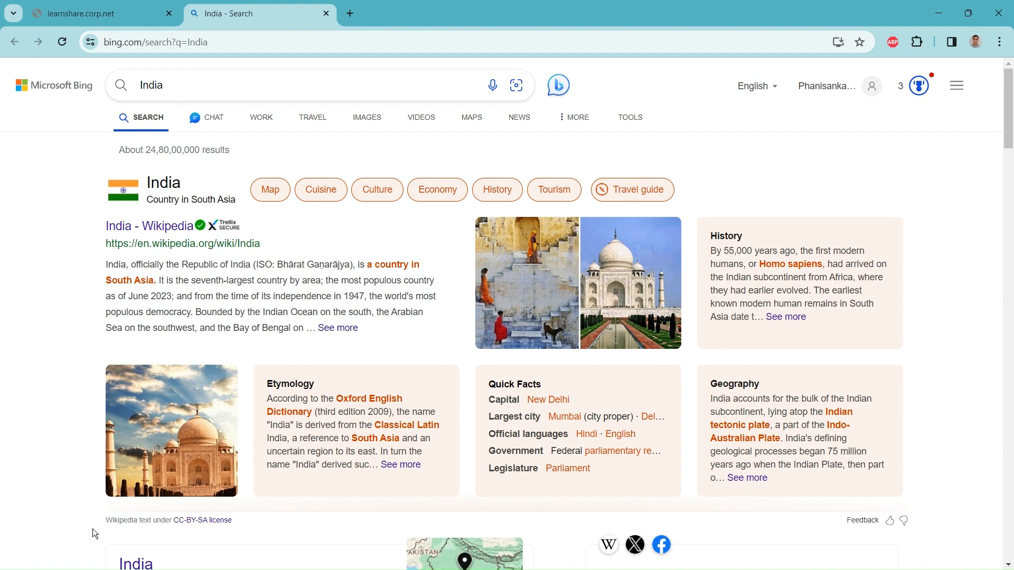
Return to Visual Studio and examine the target object and Rowset query expression of DrillDownAction_DimensionMembers
key("alt+Tab")
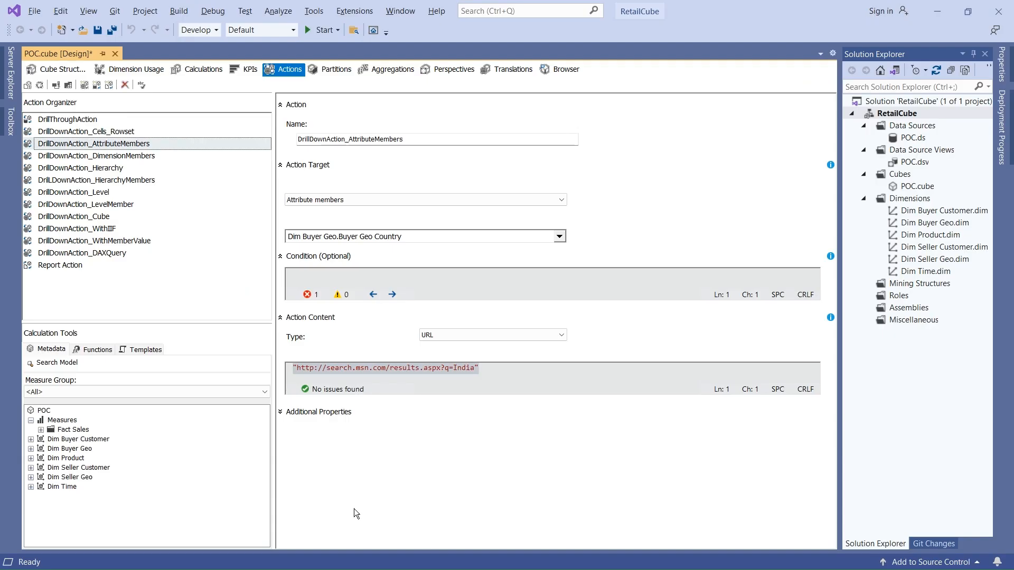
left_click(150, 156)
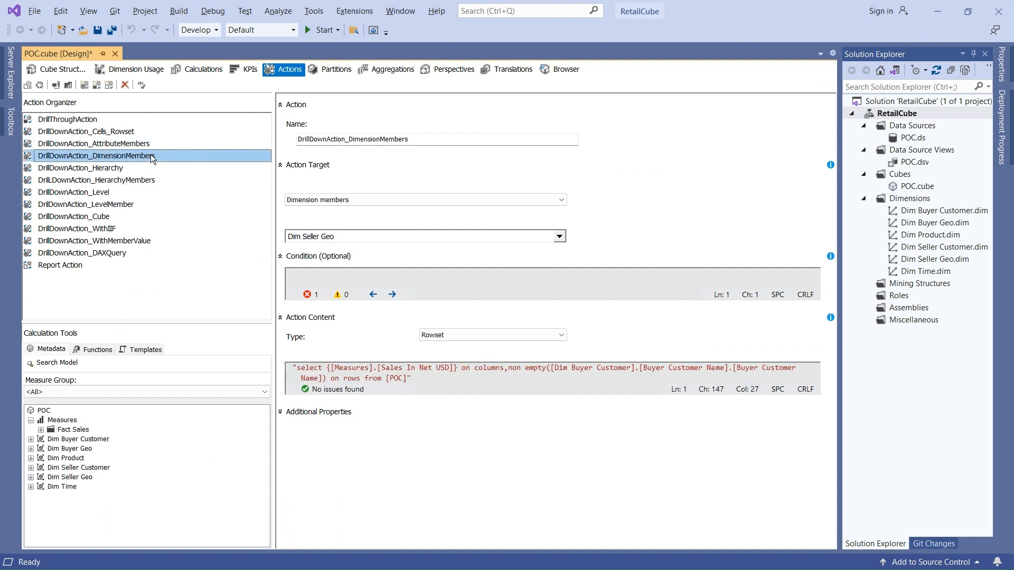
left_click(344, 240)
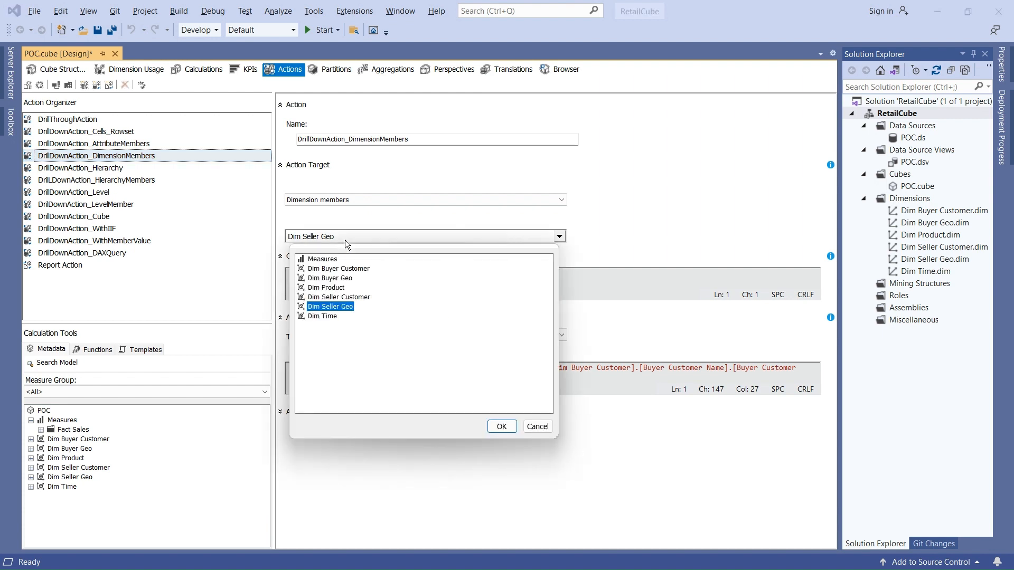
left_click(537, 425)
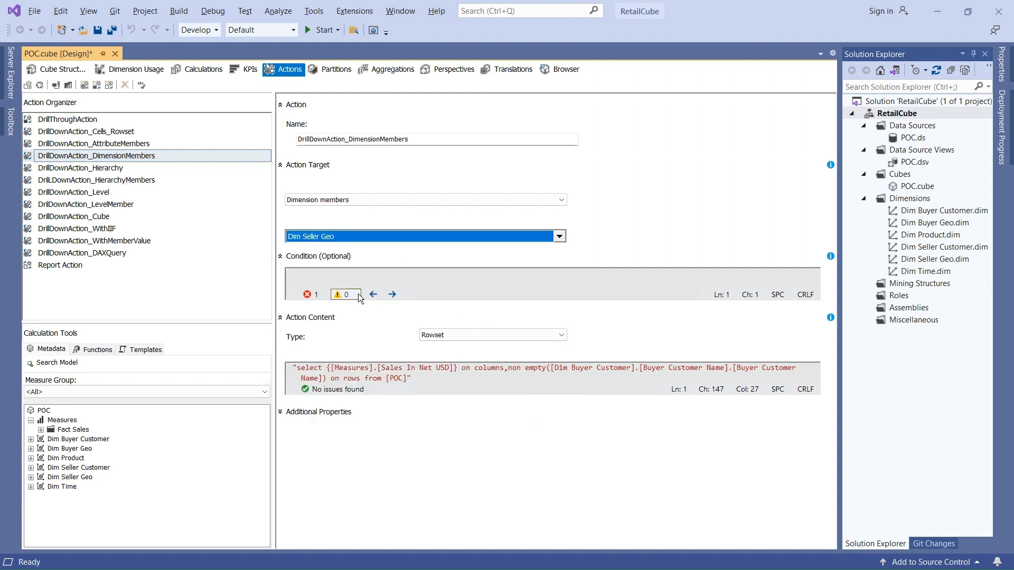
left_click_drag(452, 376, 292, 359)
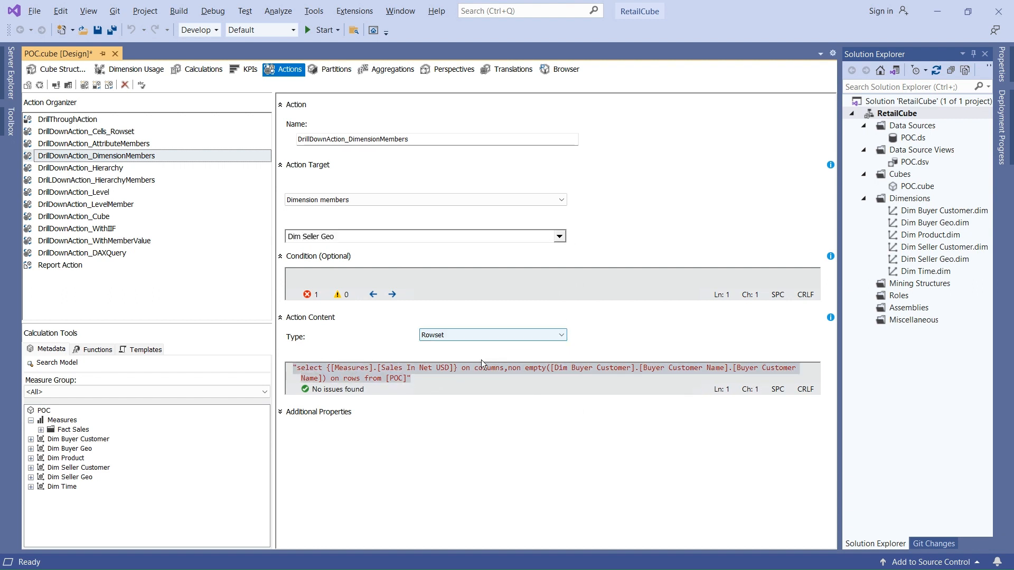
left_click(441, 377)
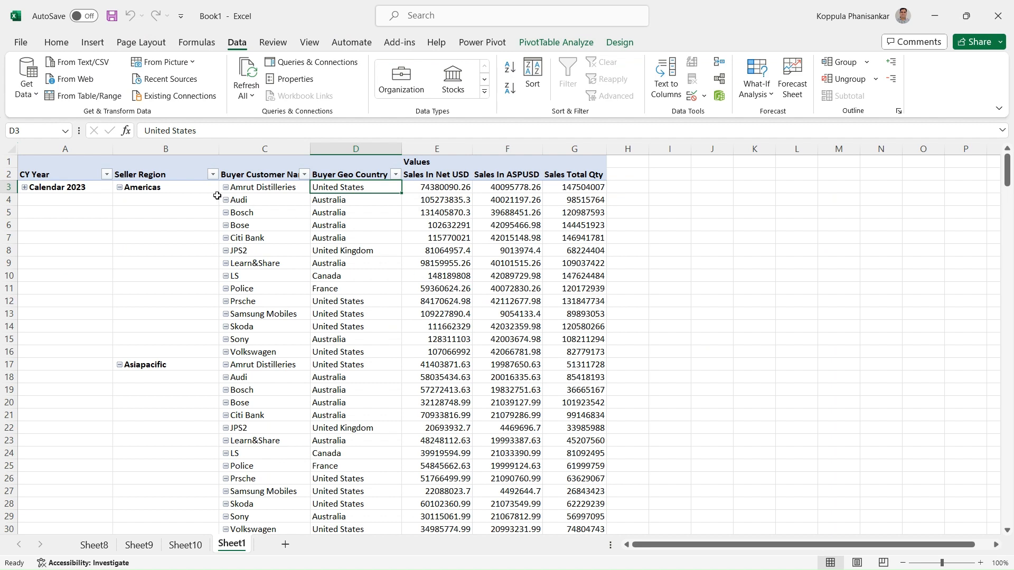
In Excel, run DrillDownAction_DimensionMembers on the Americas seller region and compare the result with the action's query in Visual Studio
left_click(165, 187)
right_click(165, 187)
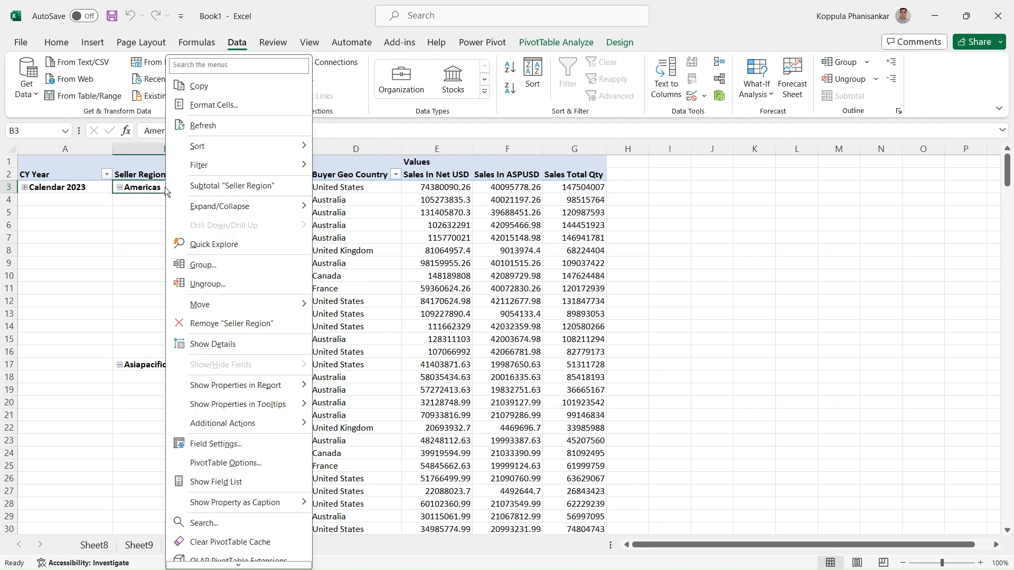
mouse_move(291, 424)
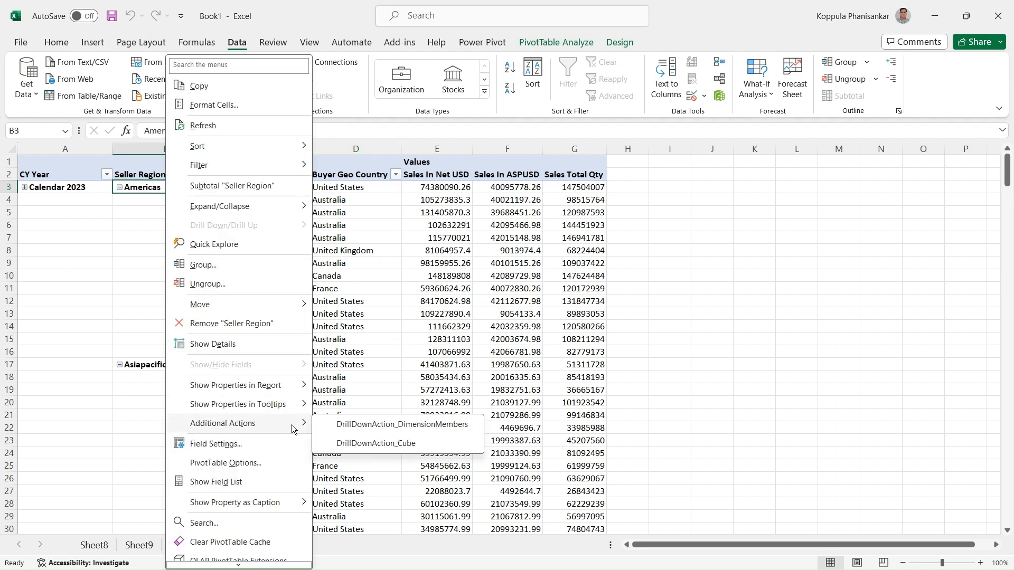
left_click(367, 425)
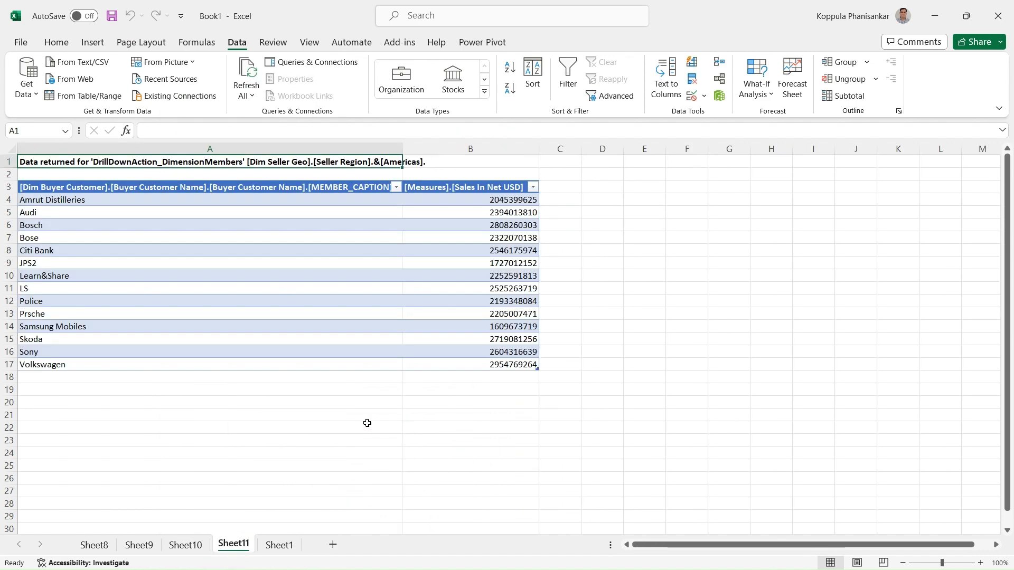
key("alt+Tab")
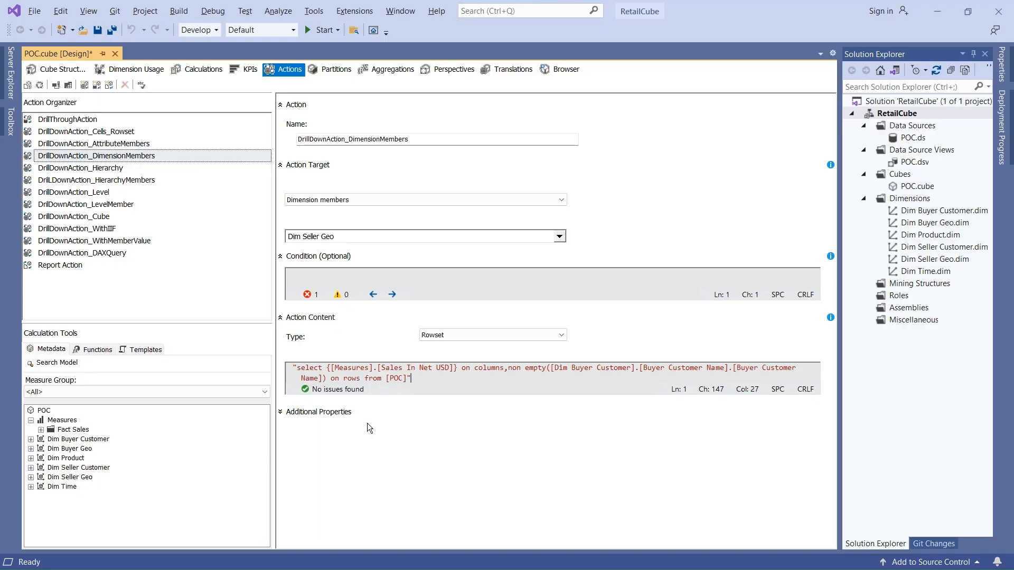
left_click_drag(422, 378, 293, 367)
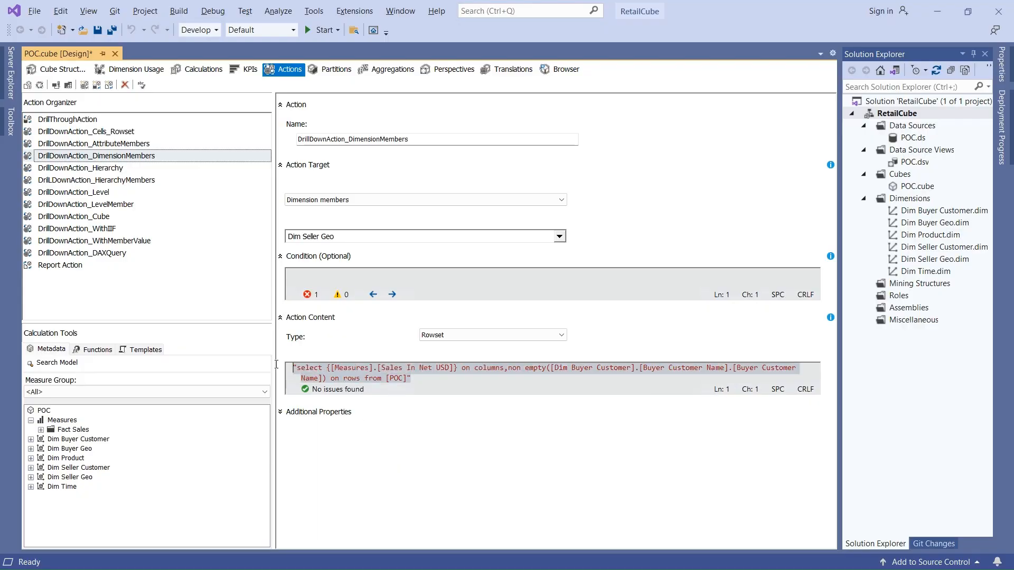
left_click(413, 378)
Examine the target hierarchy and Rowset query expression of DrillDownAction_Hierarchy
left_click(110, 168)
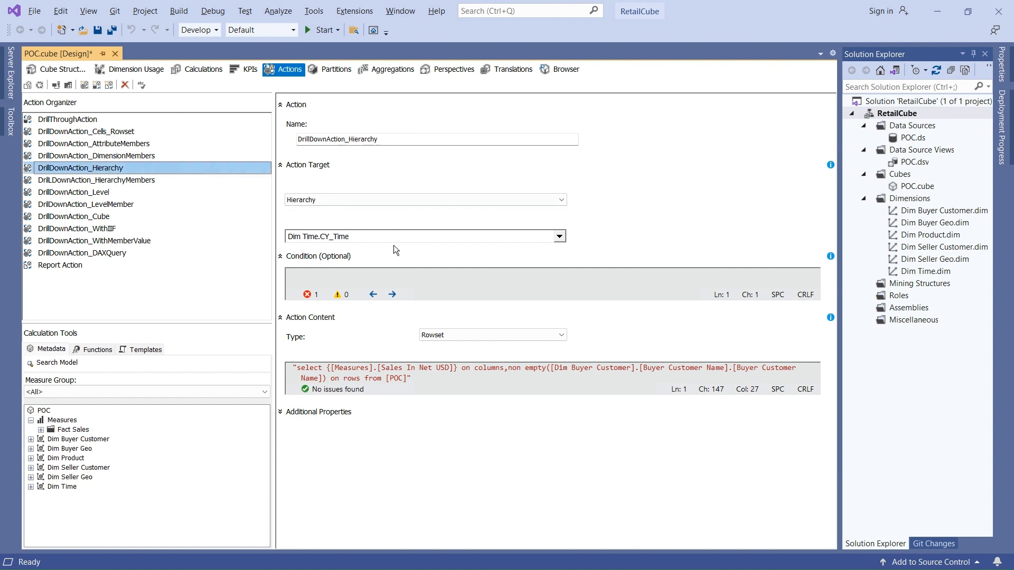
left_click(558, 237)
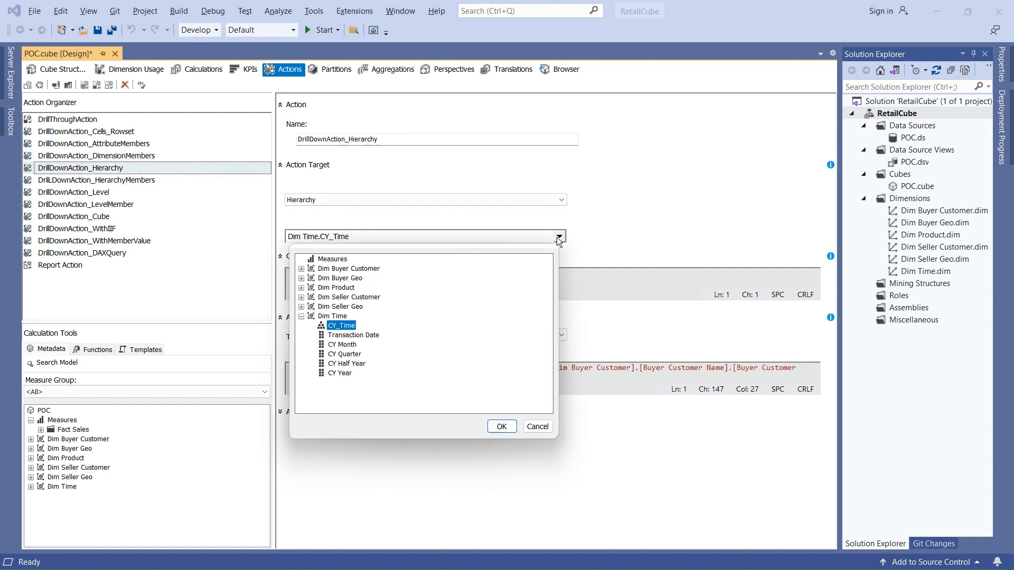
left_click(539, 428)
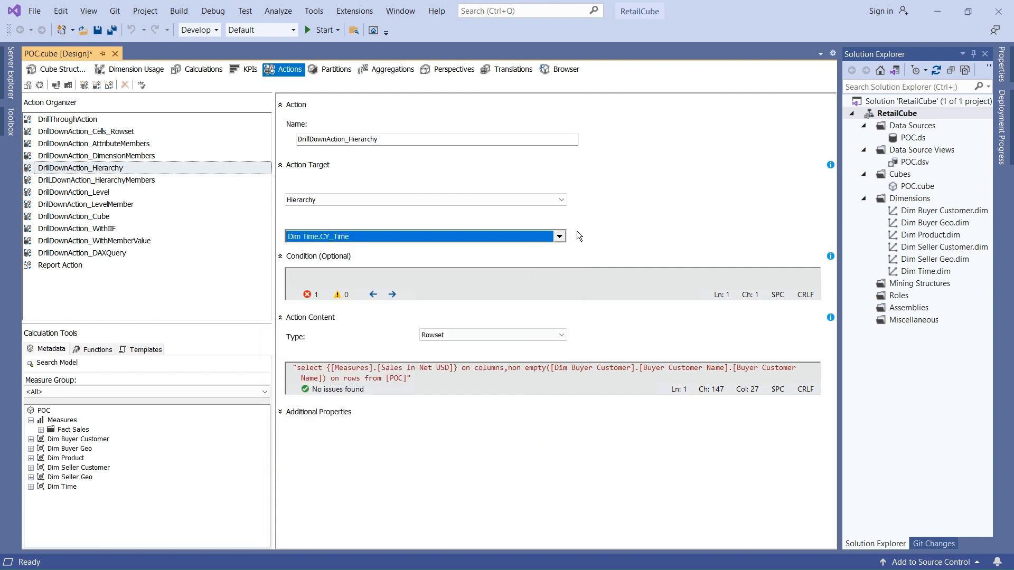
left_click(424, 379)
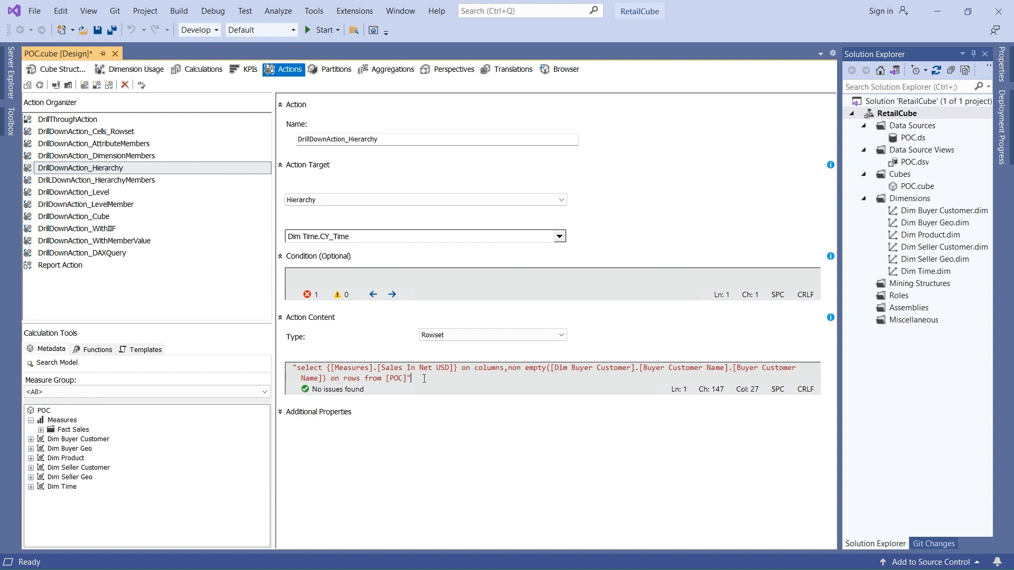
key("ctrl+a")
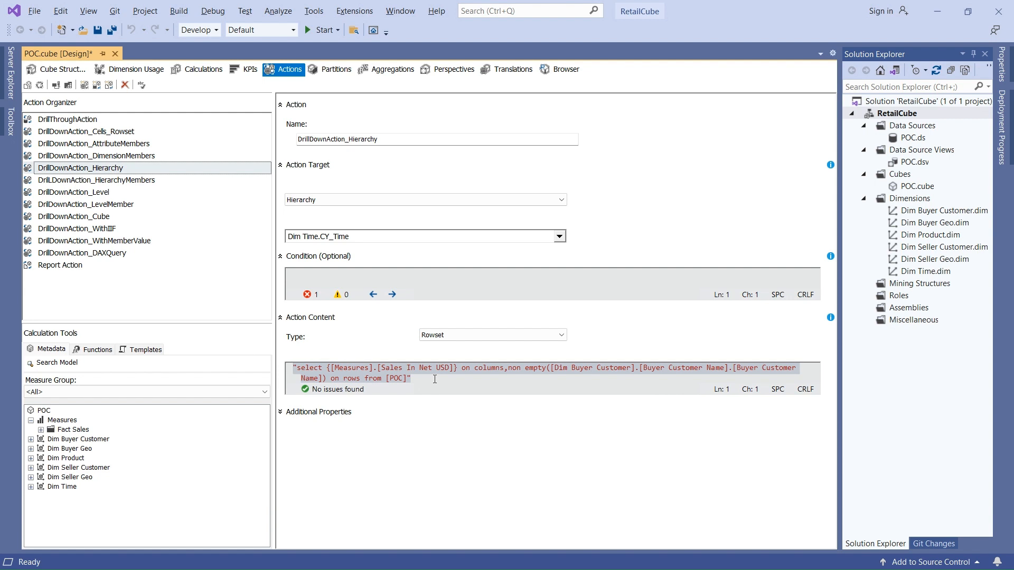
Switch to Excel, run DrillDownAction_Hierarchy on Calendar 2023 in the Sheet1 pivot table, and return to Sheet1 after viewing the result
key("alt+Tab")
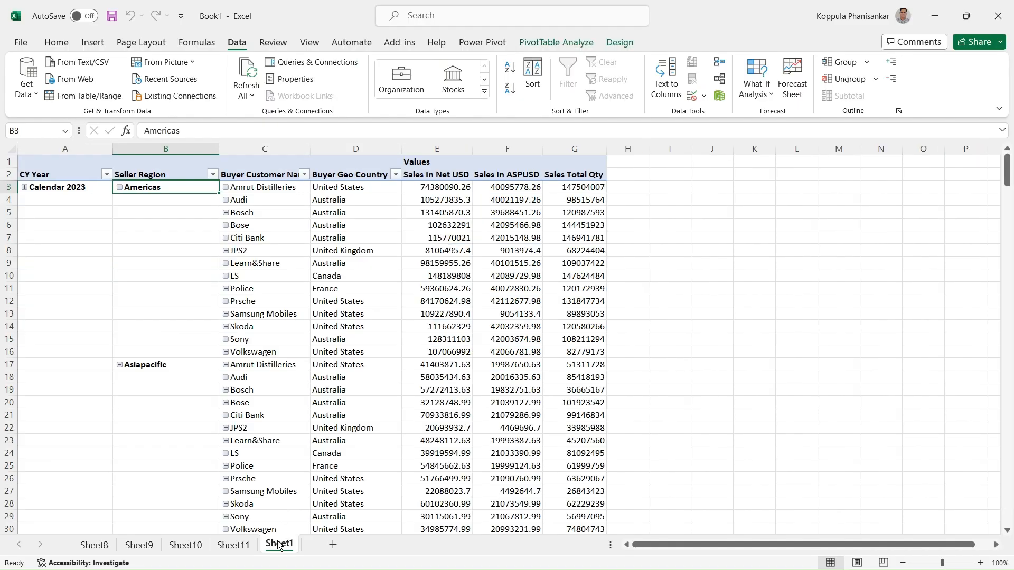
left_click(280, 545)
right_click(69, 188)
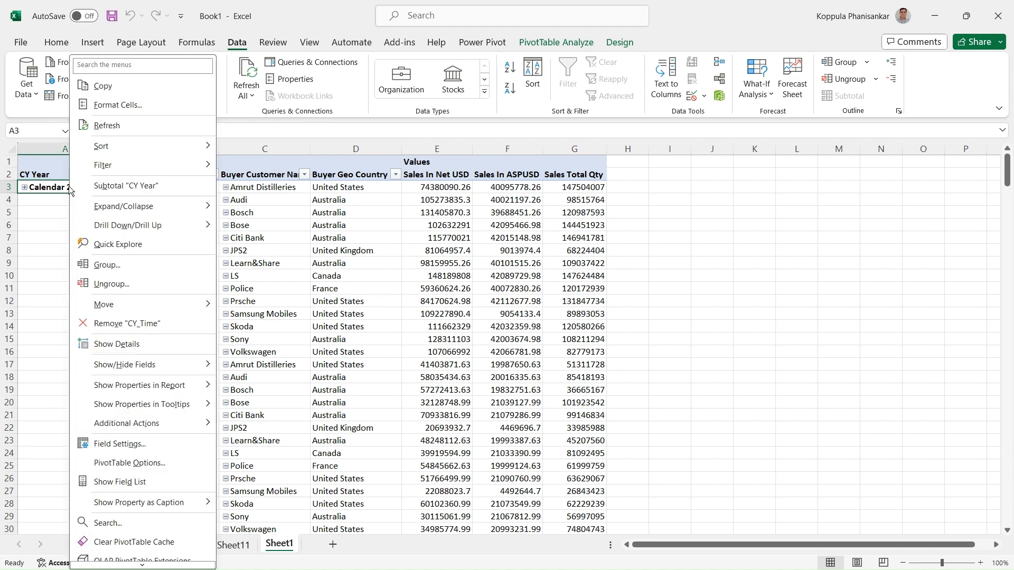
mouse_move(191, 425)
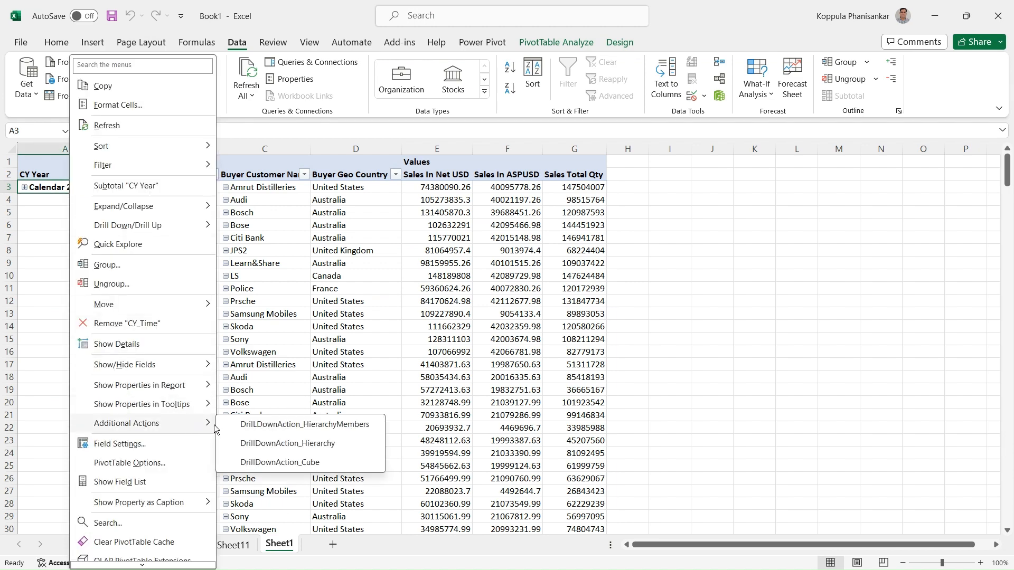
left_click(288, 445)
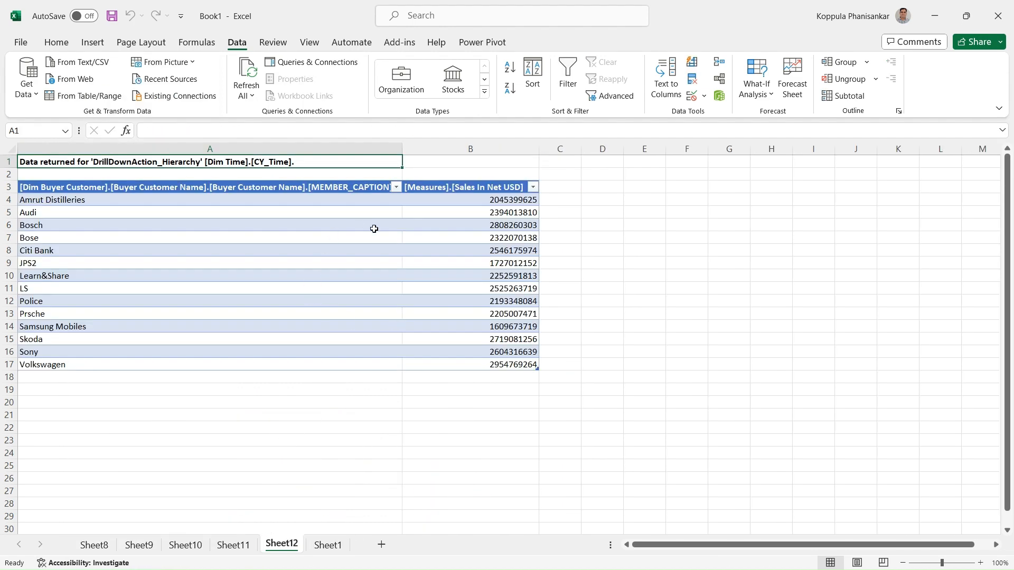
left_click(328, 545)
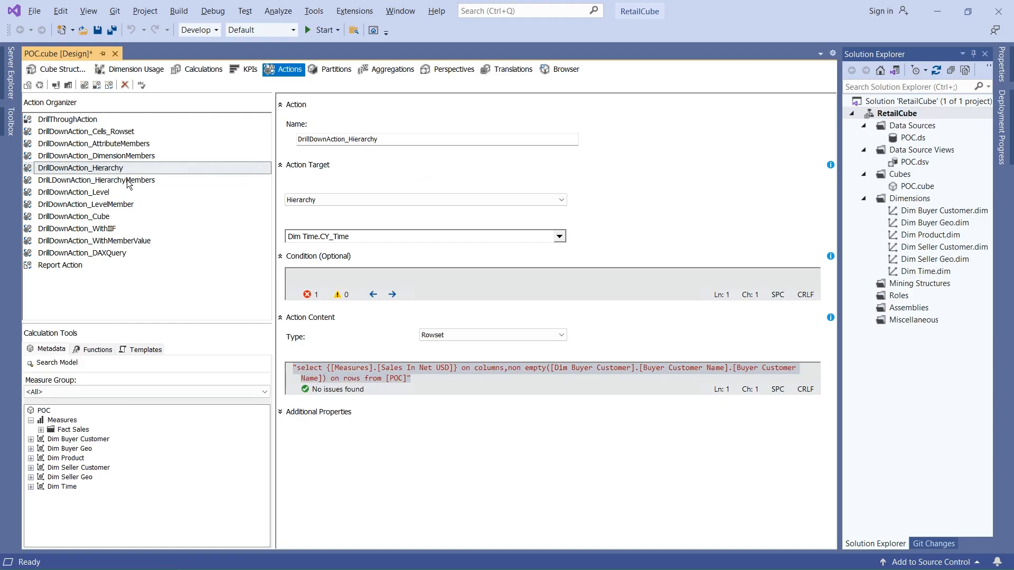
Examine the target of DrilLDownAction_HierarchyMembers, switch to Excel, and run the action on Calendar 2023 in the Sheet1 pivot table
left_click(128, 182)
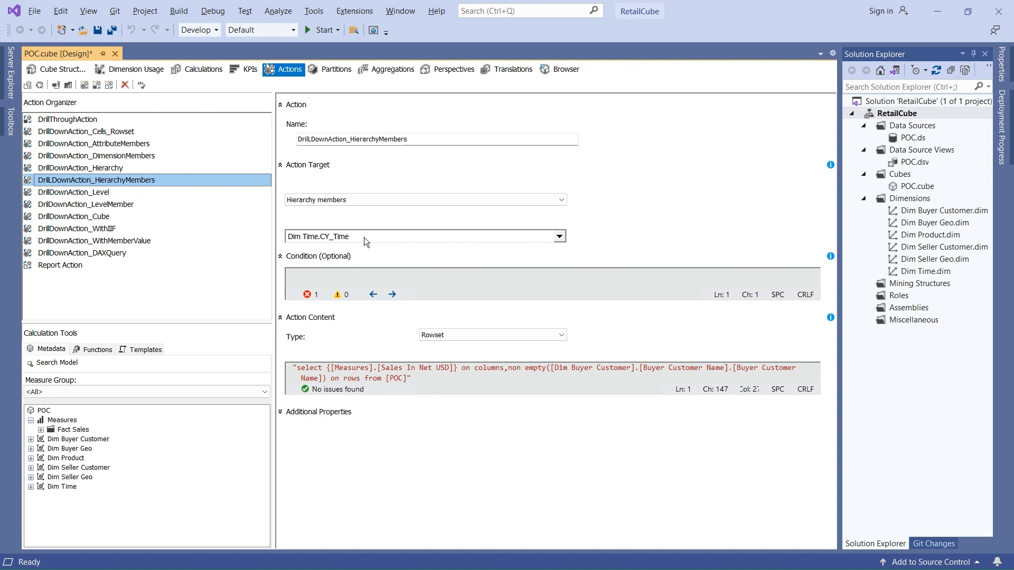
key("alt+Tab")
right_click(85, 192)
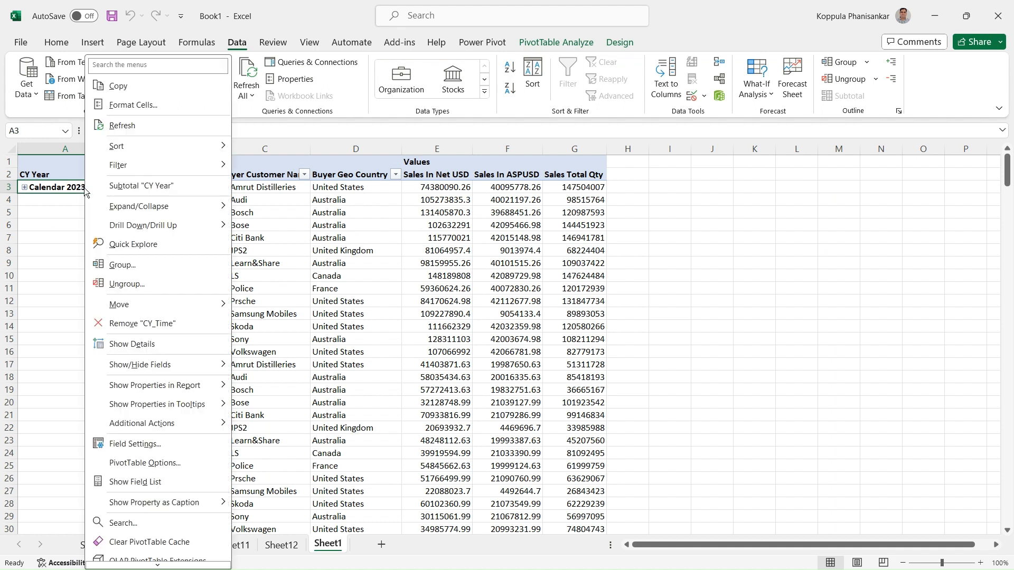
mouse_move(177, 423)
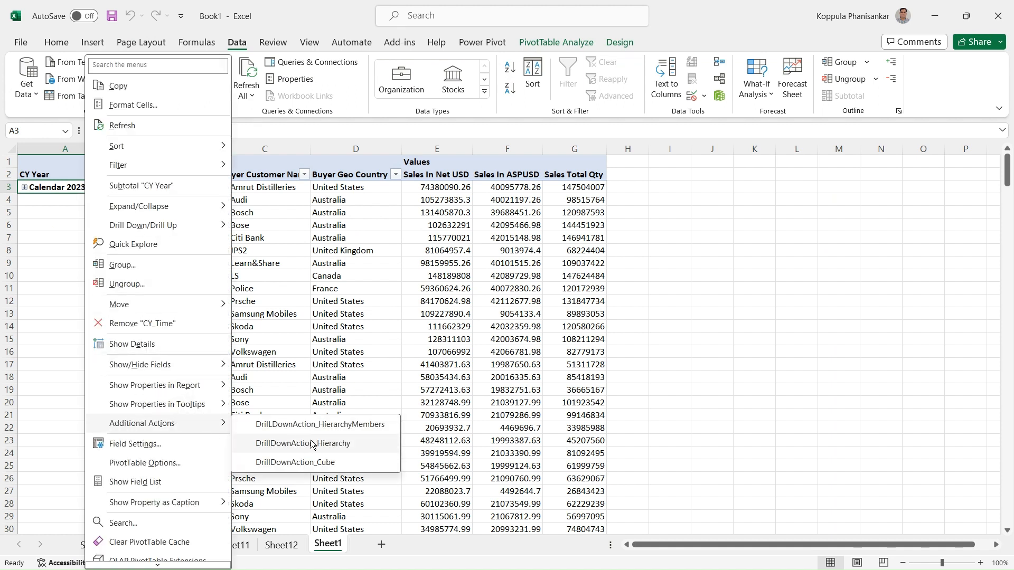
left_click(322, 426)
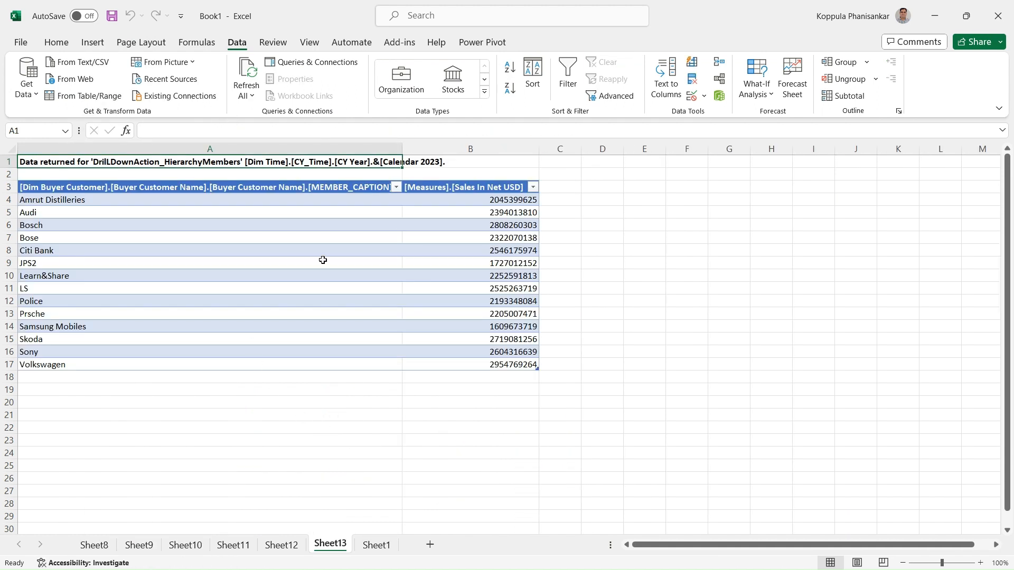
Return to Visual Studio and examine the target level and Rowset query expression of DrillDownAction_Level
key("alt+Tab")
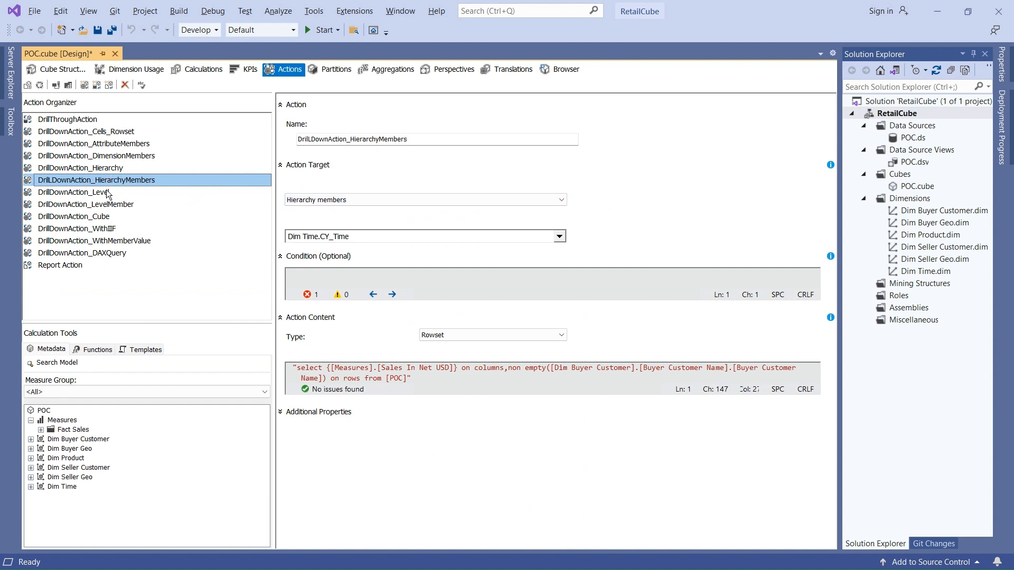
left_click(98, 194)
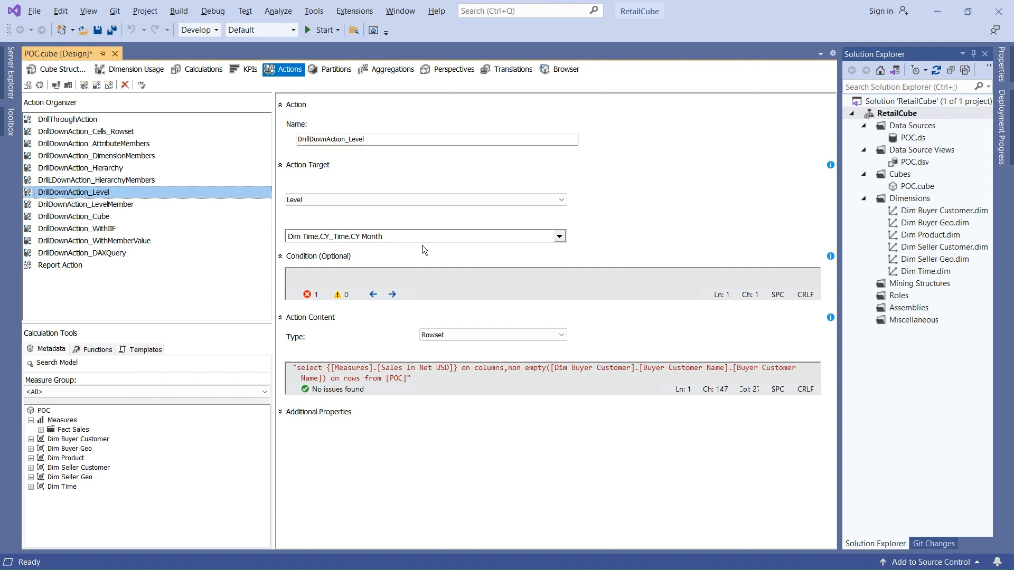
left_click_drag(420, 379, 252, 362)
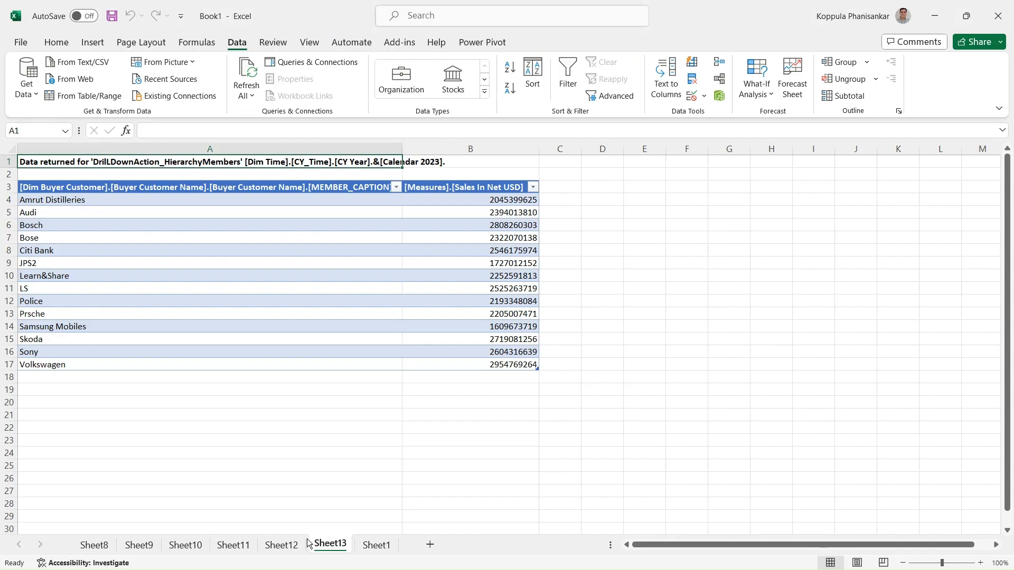
In Excel, go back to Sheet1 and check which additional actions are offered for Calendar 2023, without running any
left_click(376, 545)
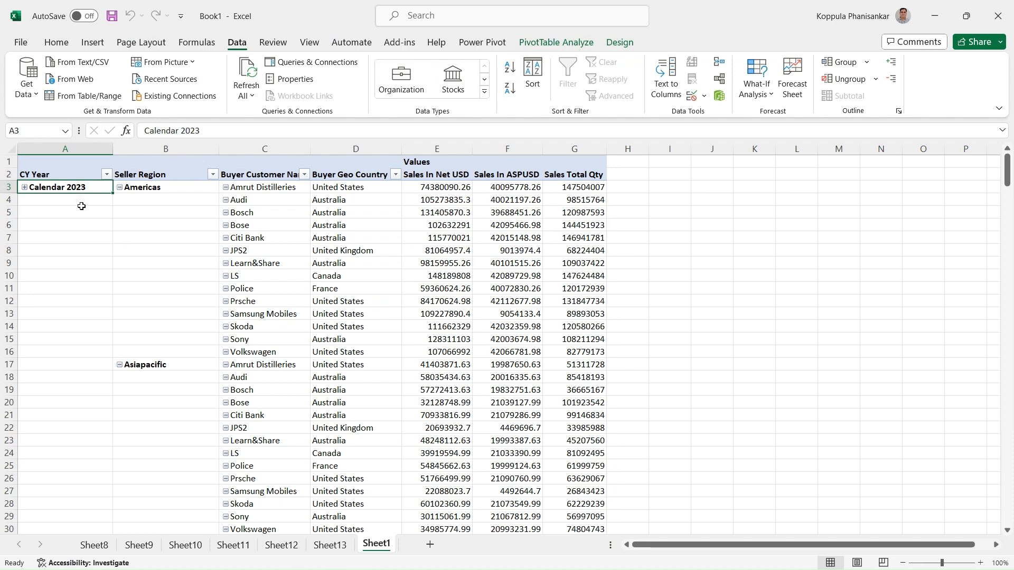
right_click(70, 188)
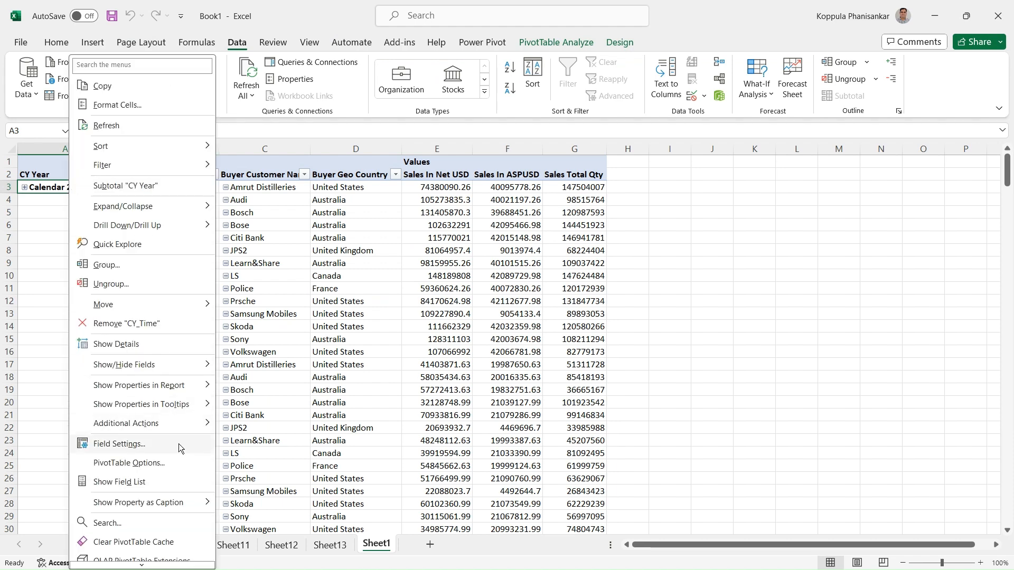
mouse_move(193, 428)
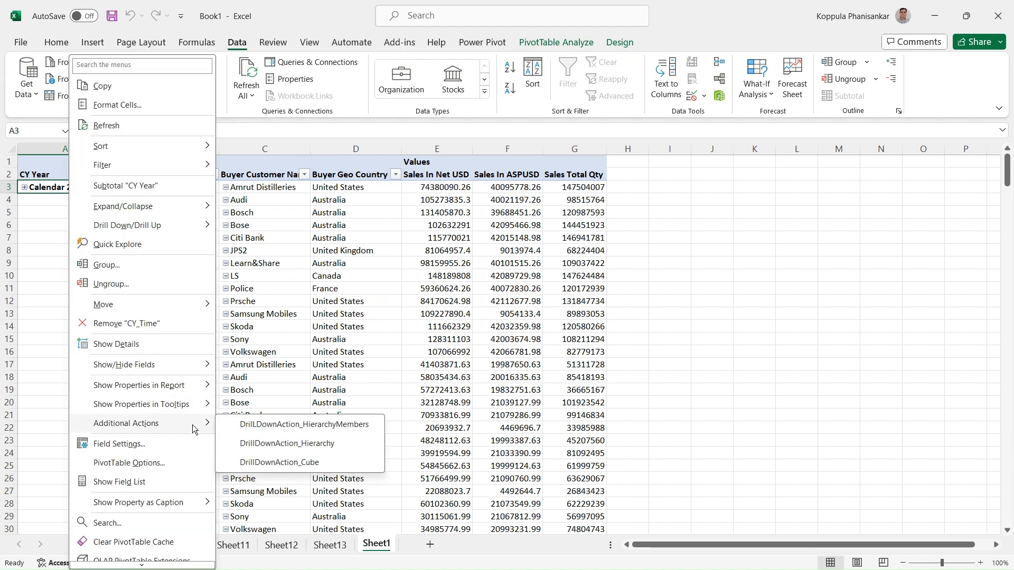
left_click(38, 203)
Expand Calendar 2023 through Semester 1, 2023 and Quarter 1, 2023 to the CY Month level and select February 2023
left_click(17, 187)
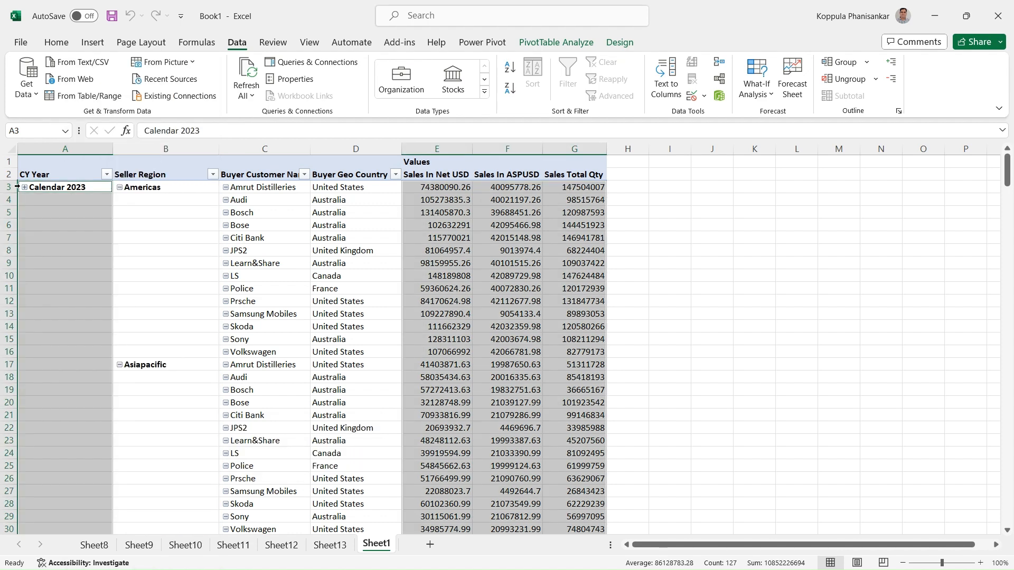
left_click(24, 186)
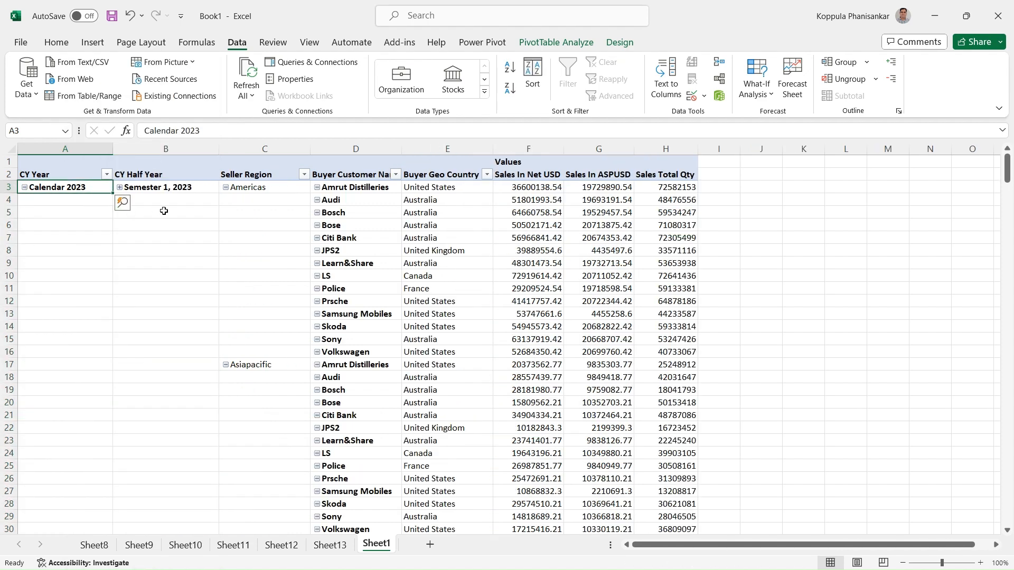
left_click(120, 187)
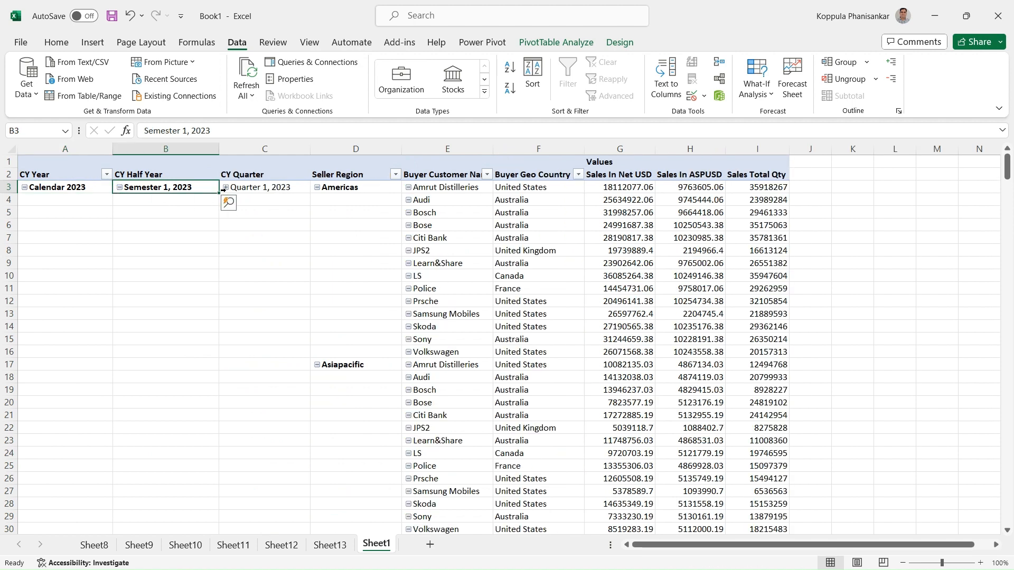
left_click(225, 187)
left_click(351, 188)
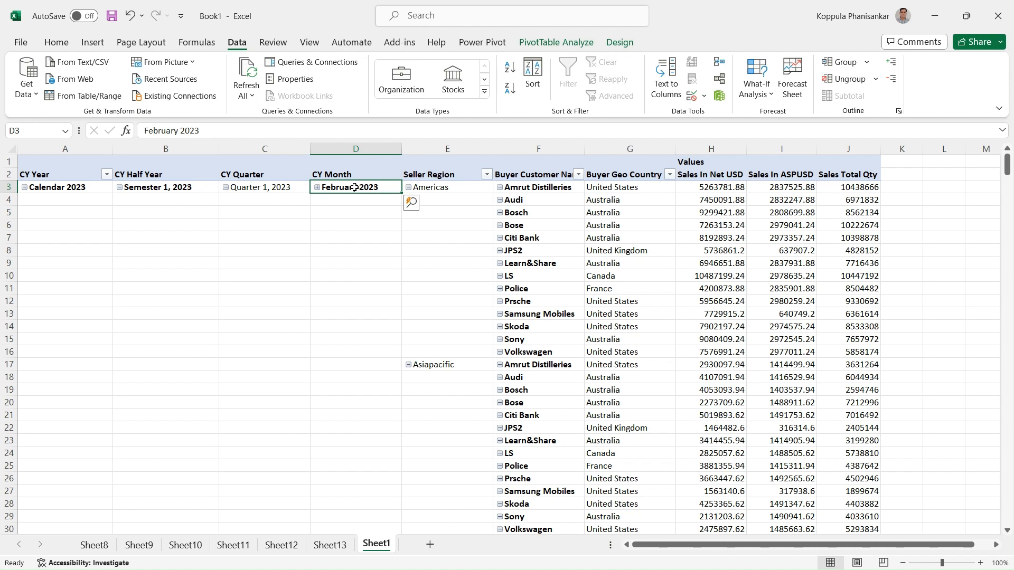
Run DrillDownAction_Level on February 2023 in the pivot table
right_click(355, 190)
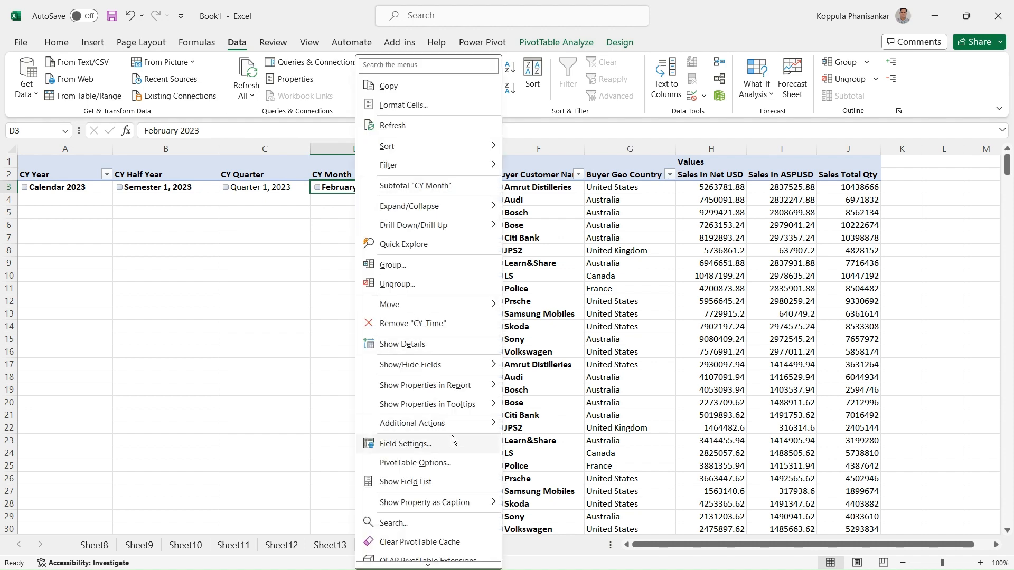
mouse_move(477, 426)
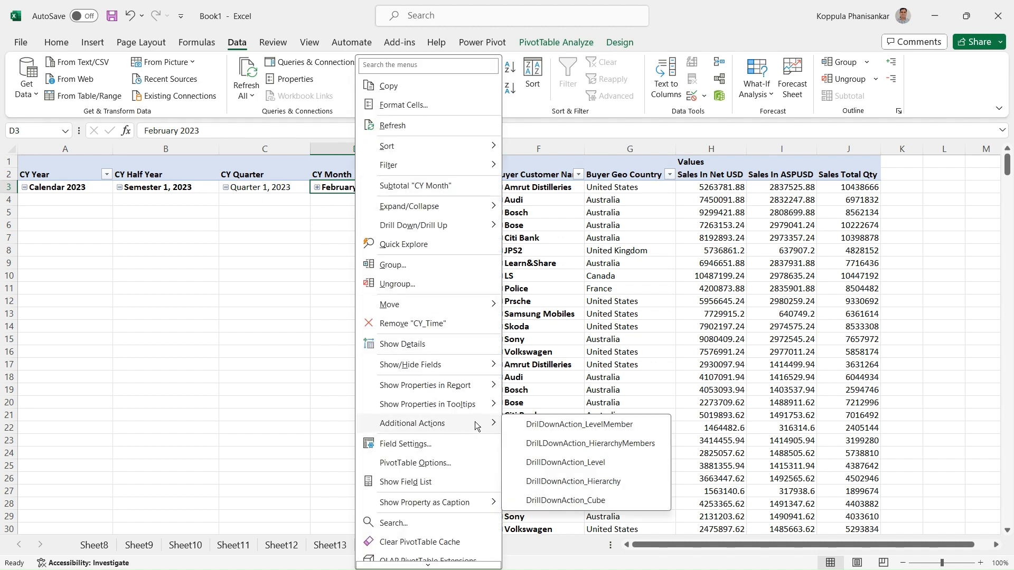
left_click(596, 460)
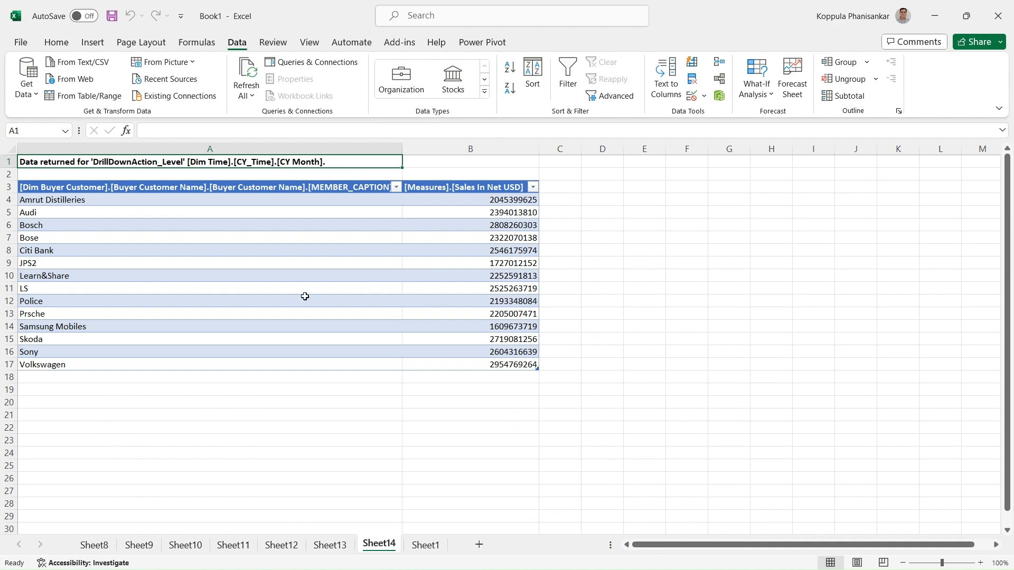
Switch to Visual Studio, examine the target type and level of DrilDownAction_LevelMember, and return to Excel
key("alt+Tab")
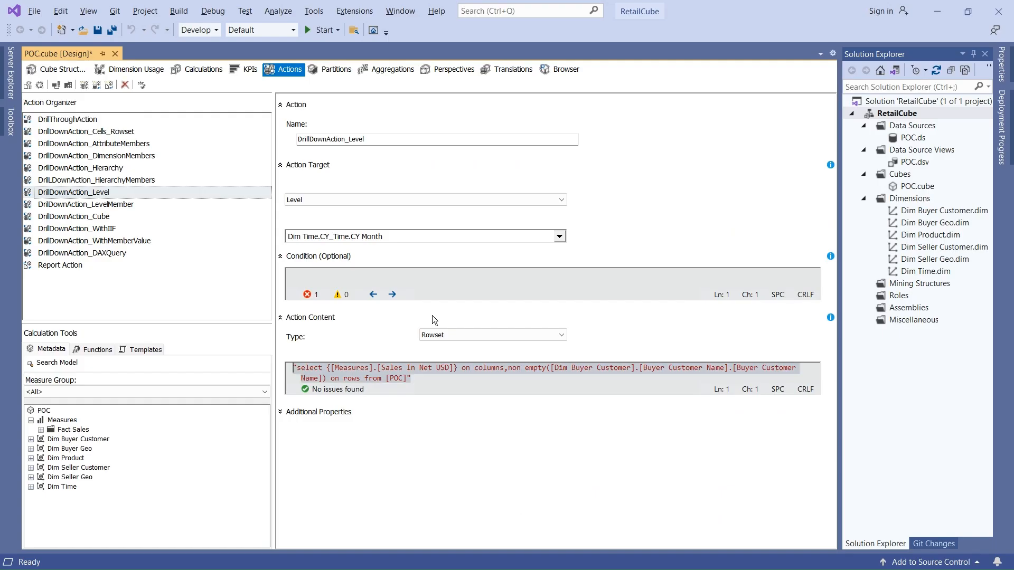
left_click(120, 203)
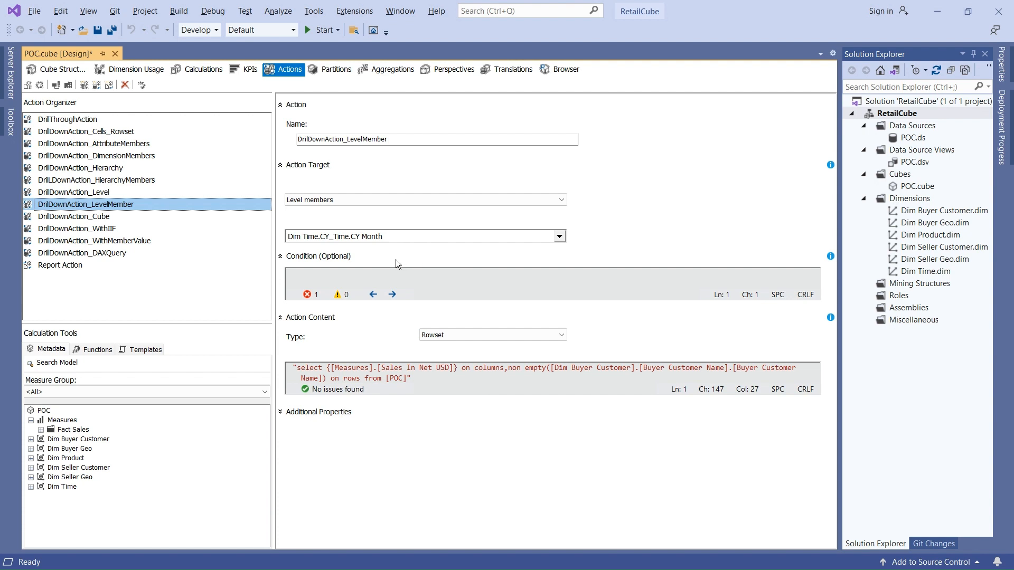
key("alt+Tab")
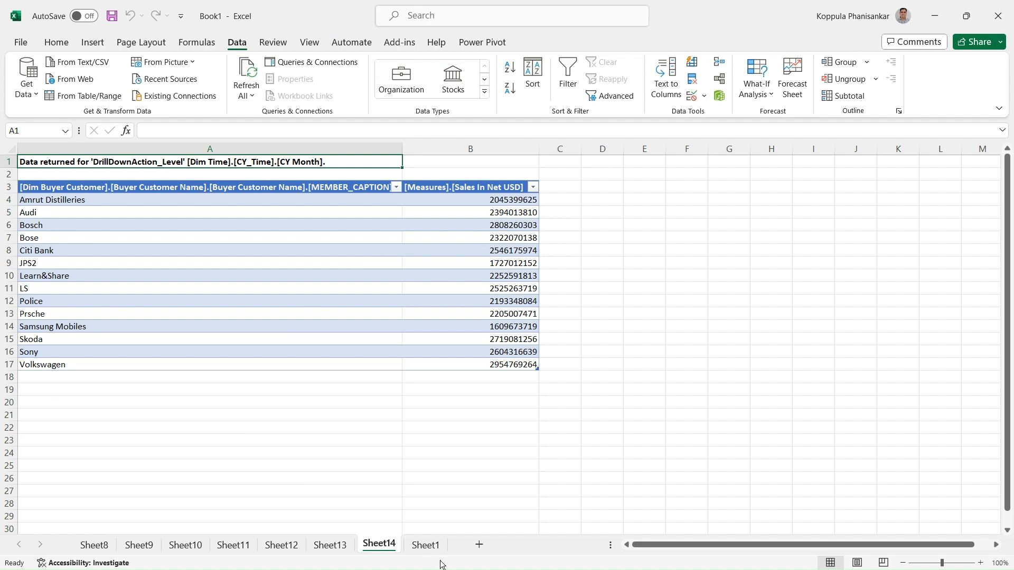
On Sheet1, expand February 2023 to its transaction dates and check which additional actions the month offers
left_click(425, 545)
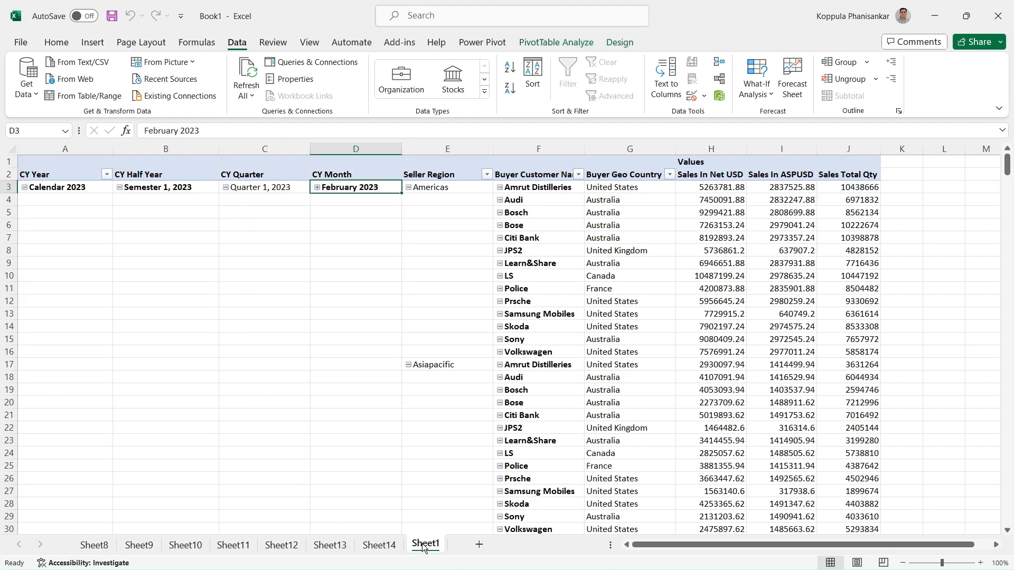
left_click(317, 187)
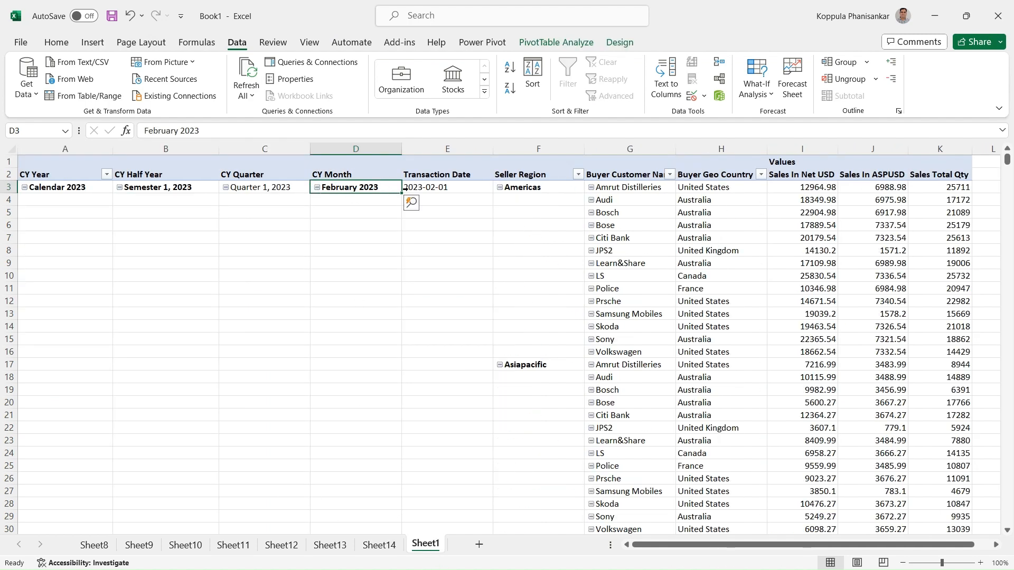
right_click(370, 188)
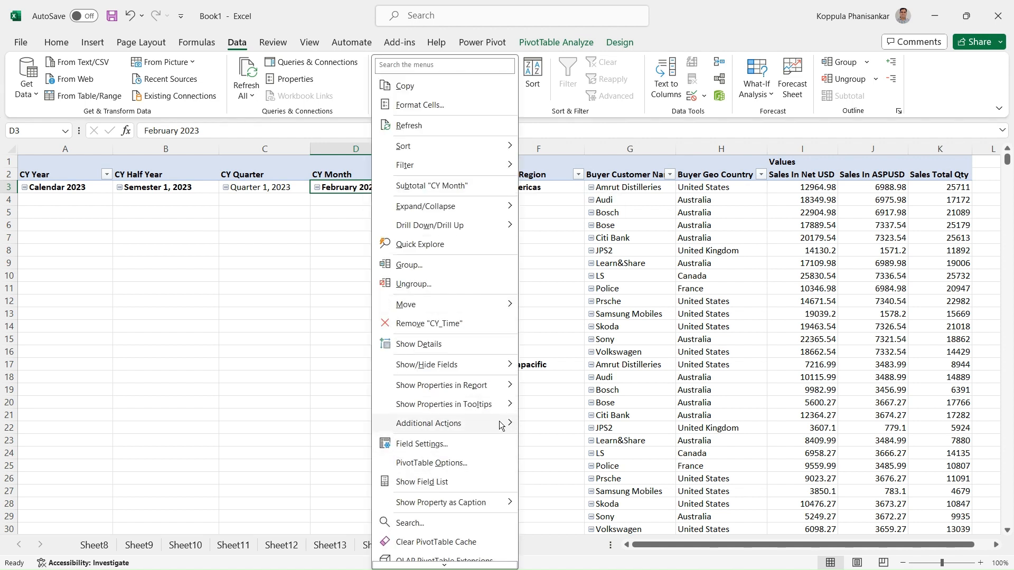
mouse_move(503, 425)
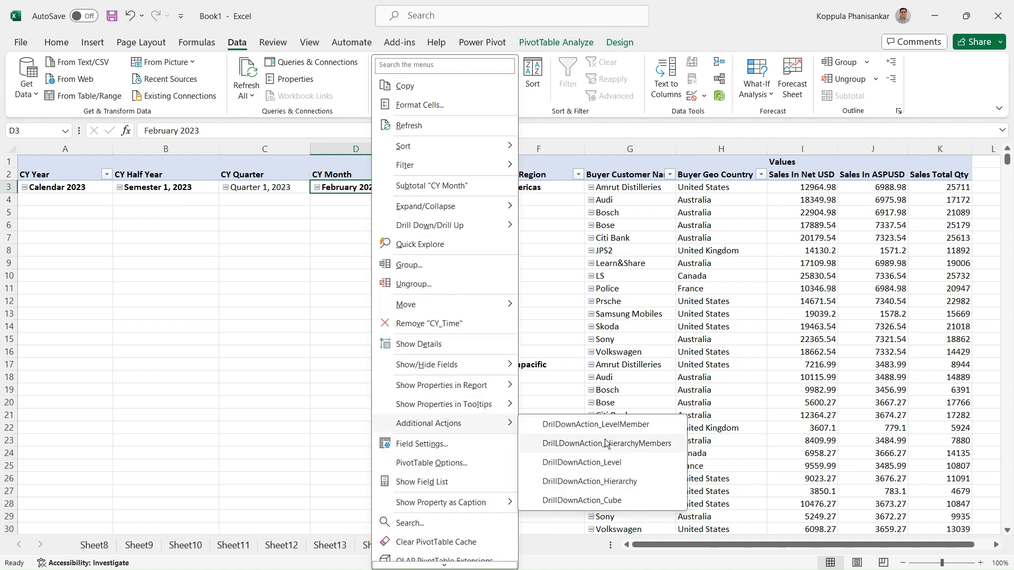
left_click(313, 311)
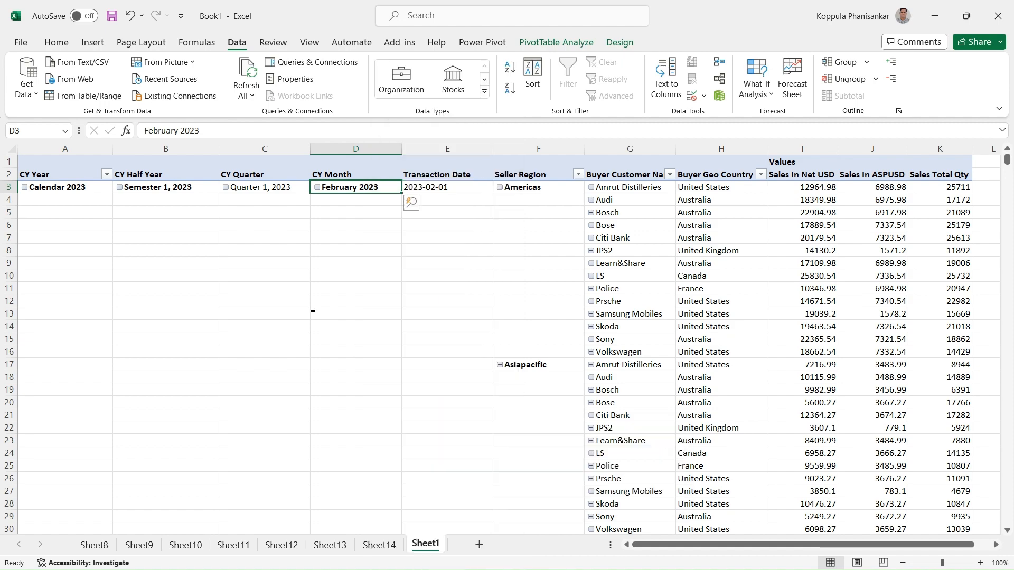
Return to Visual Studio, review the condition area of DrilDownAction_LevelMember, and set the target object of DrillDownAction_Cube to CURRENTCUBE
key("alt+Tab")
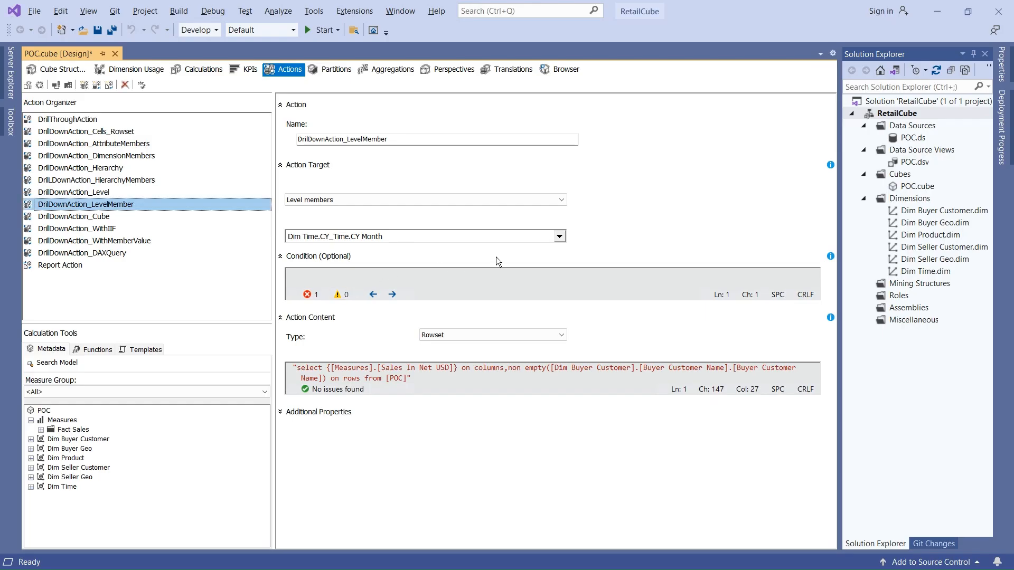
left_click(452, 278)
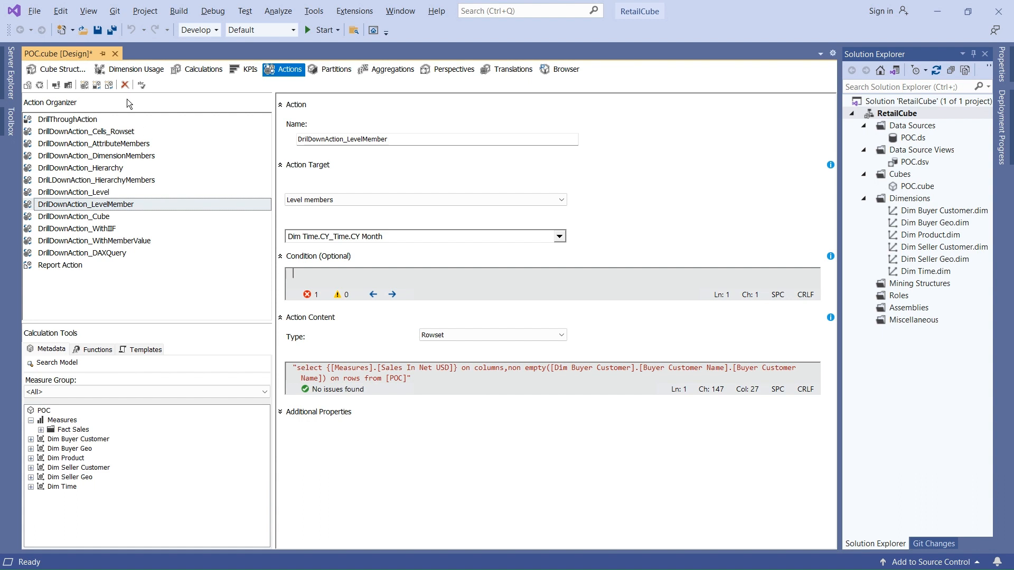
left_click(86, 219)
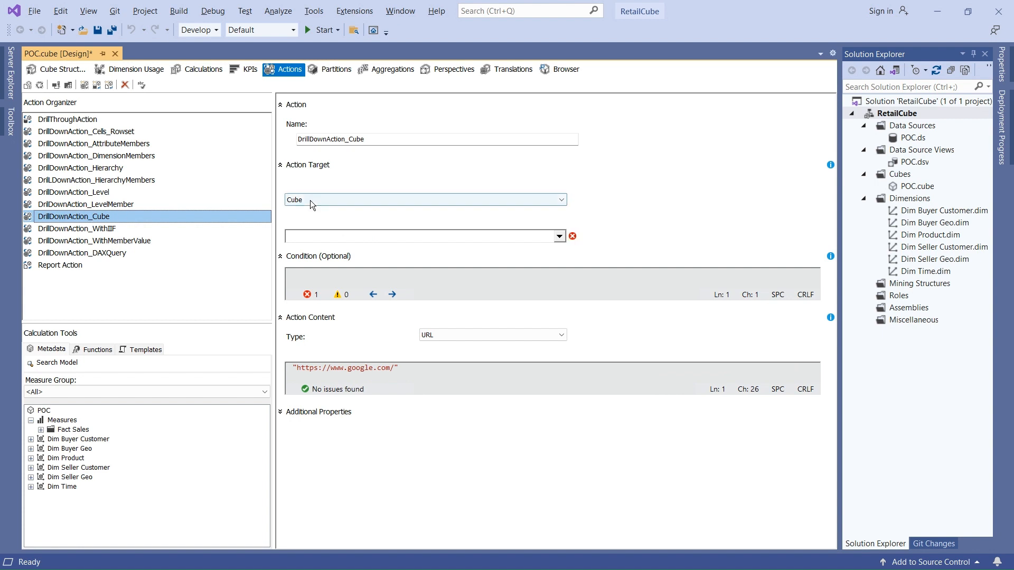
left_click(557, 235)
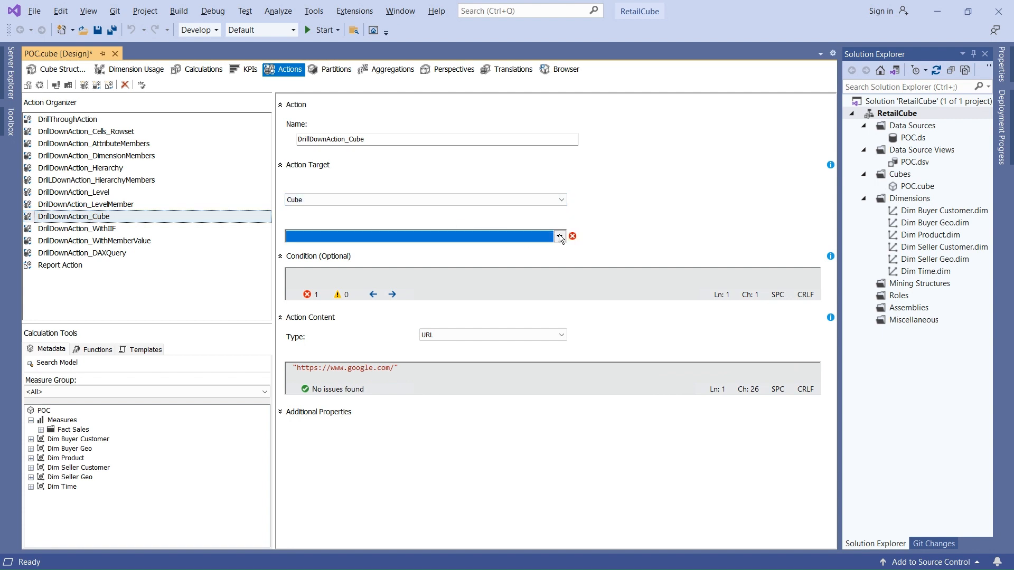
left_click(502, 424)
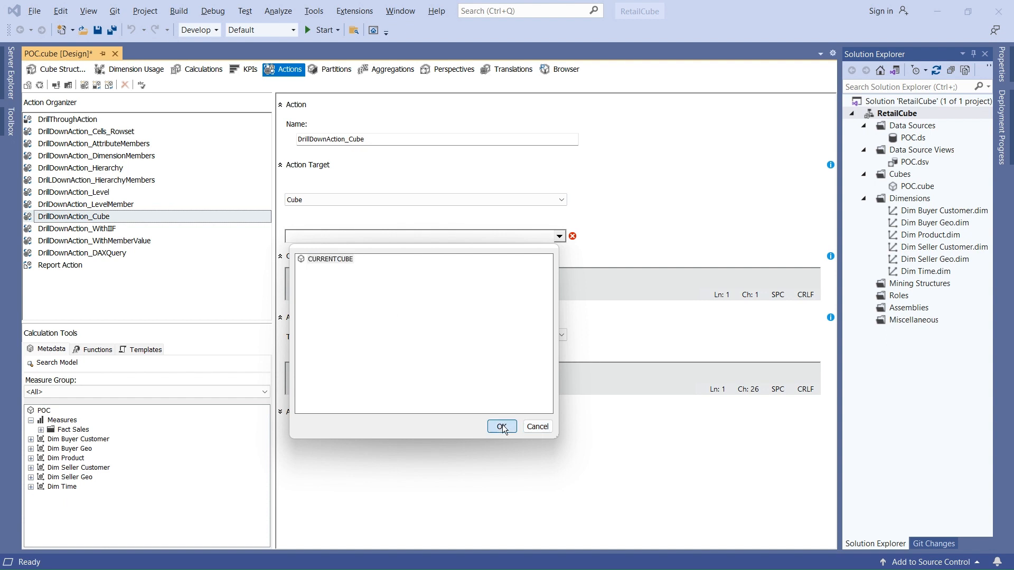
Examine the URL content type and the web address expression of DrillDownAction_Cube
left_click_drag(431, 377, 291, 368)
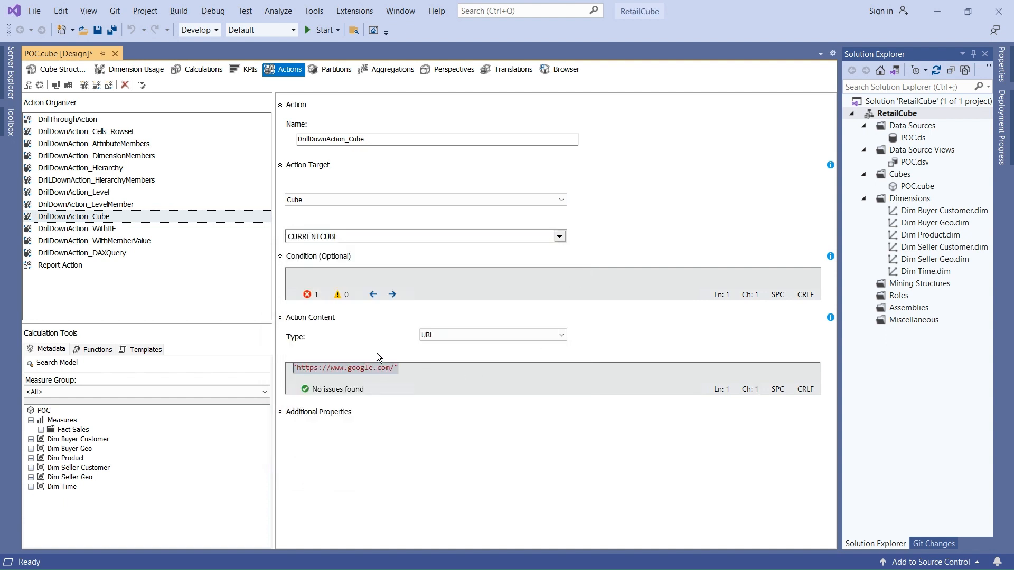
left_click(414, 370)
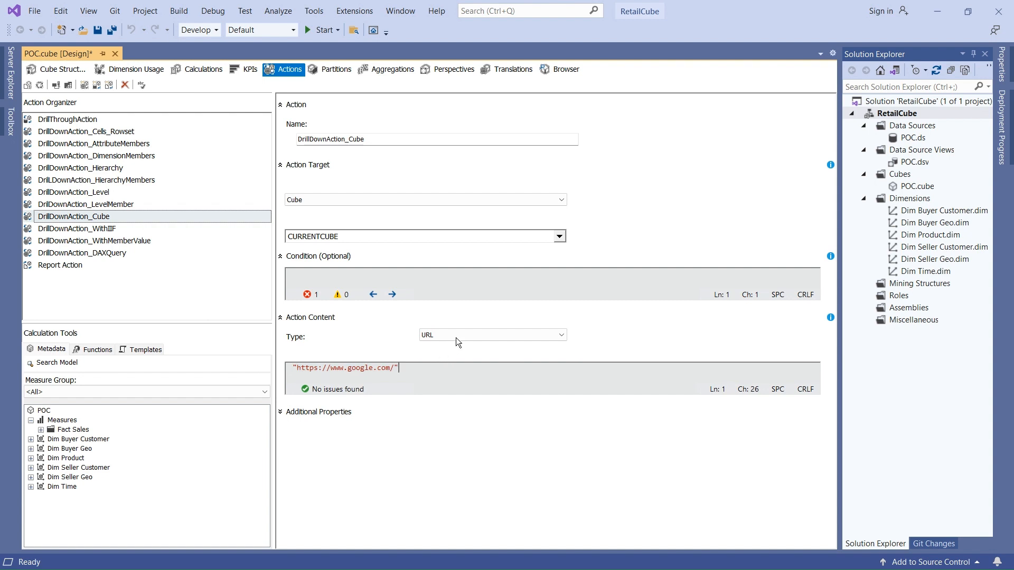
left_click(458, 334)
left_click(457, 334)
left_click(395, 368)
left_click(442, 334)
left_click(378, 377)
Switch to Excel and run the additional action DrillDownAction_Cube from an empty cell in the pivot table's Transaction Date column
key("alt+Tab")
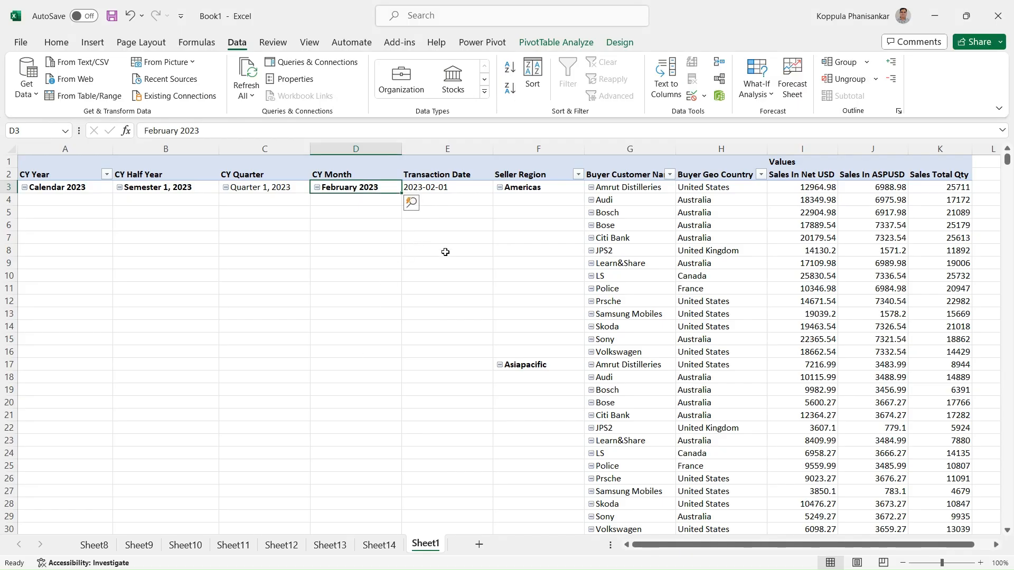
left_click(451, 260)
right_click(451, 261)
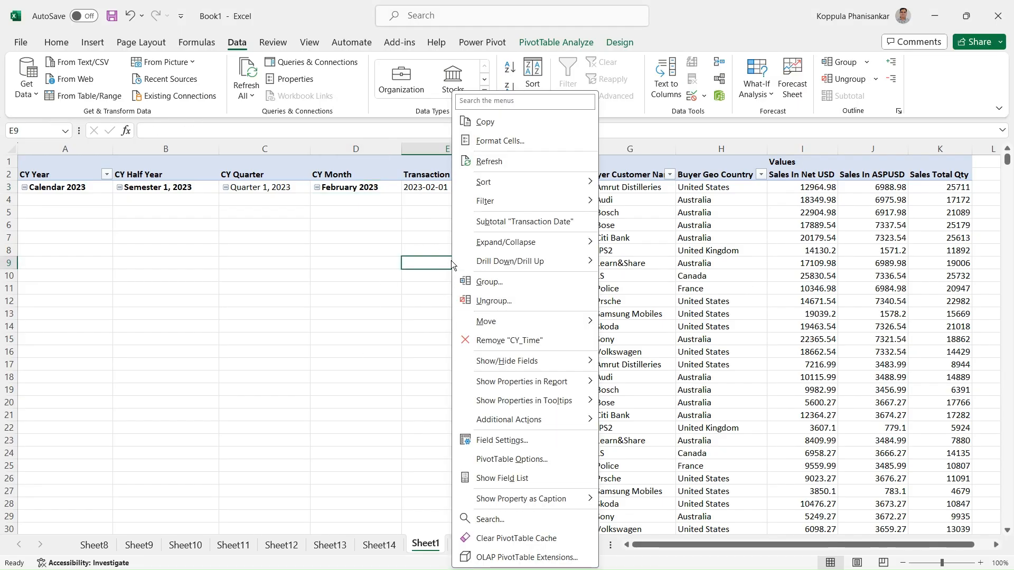
mouse_move(584, 420)
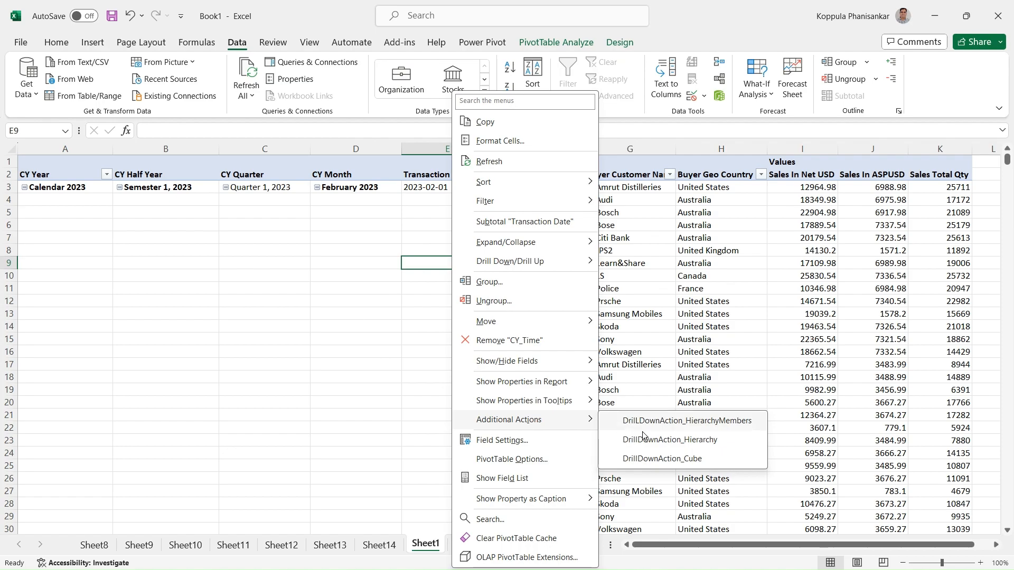
left_click(676, 459)
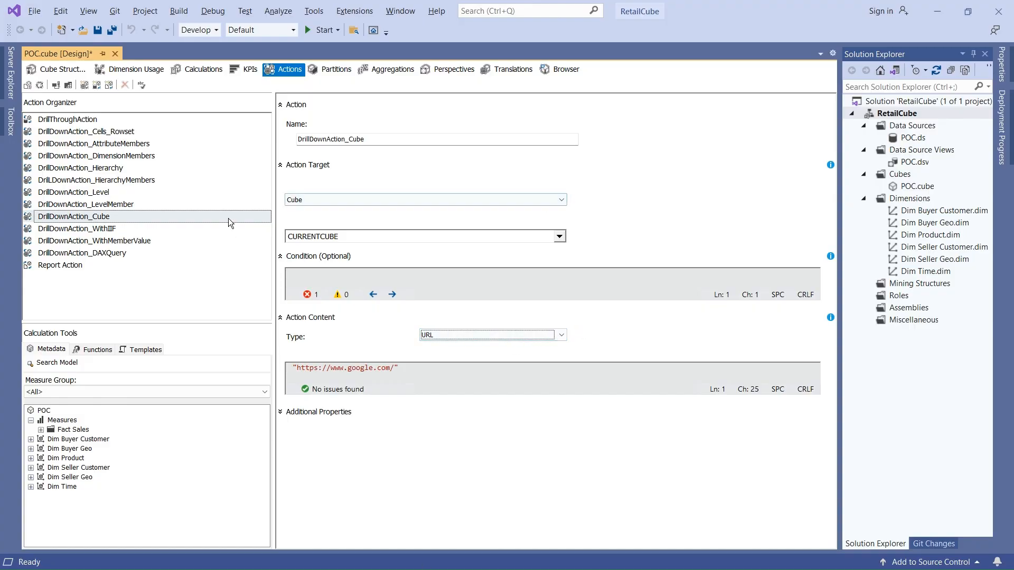
In Visual Studio, review the available content types and target types for DrillDownAction_Cube, keeping URL and Cube
left_click(492, 336)
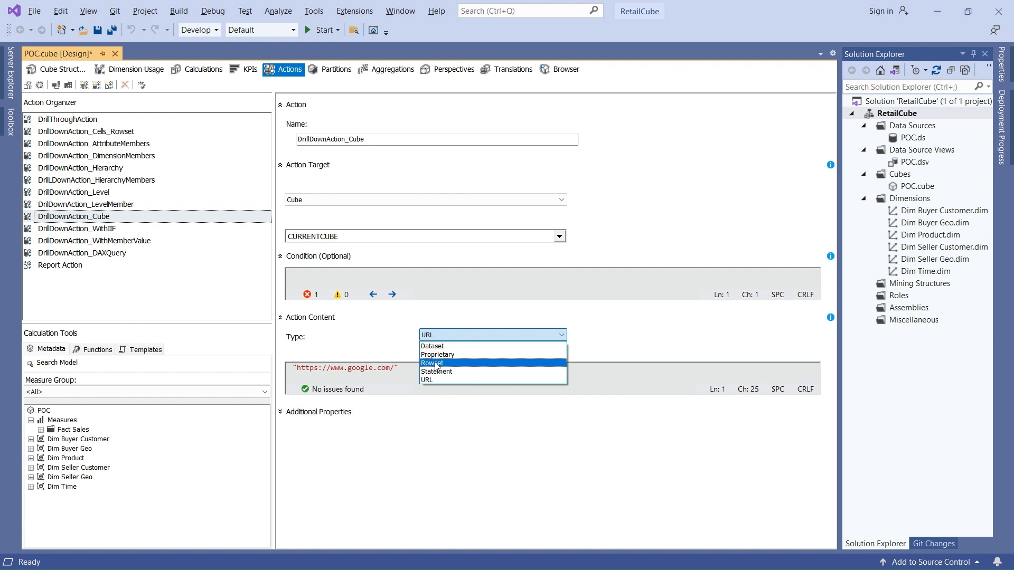
left_click(394, 369)
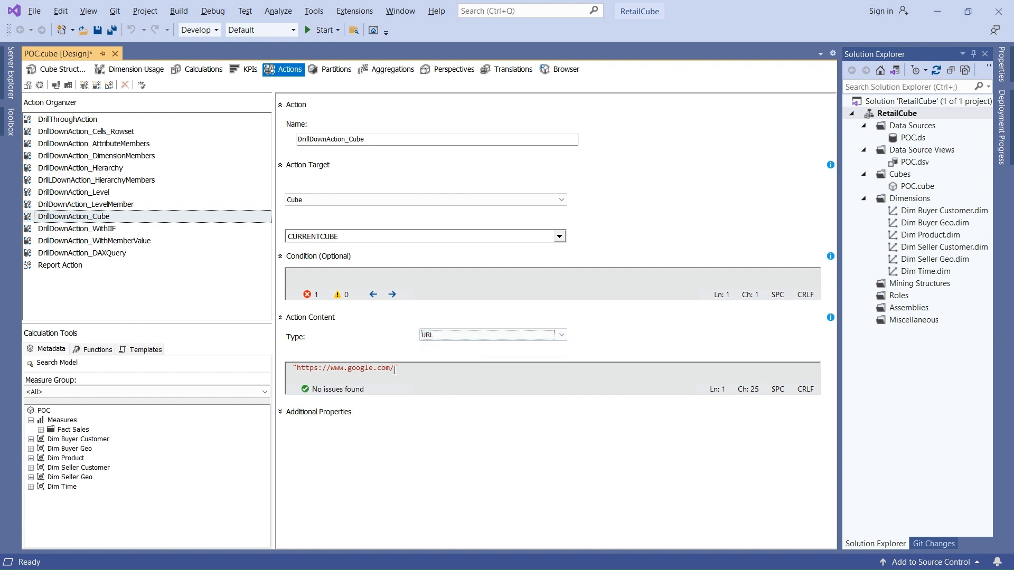
left_click(336, 200)
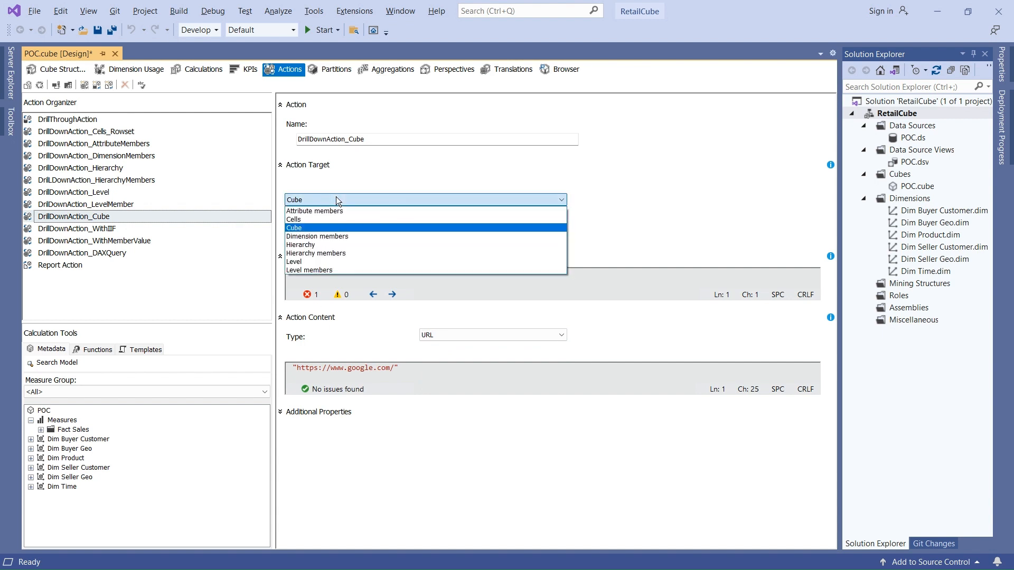
left_click(332, 199)
left_click(165, 276)
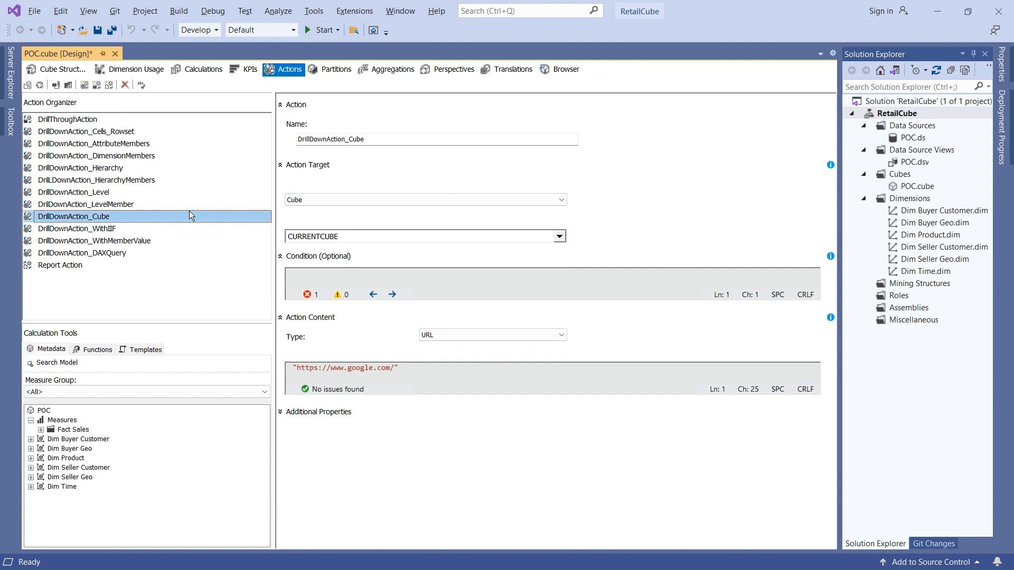
left_click(337, 195)
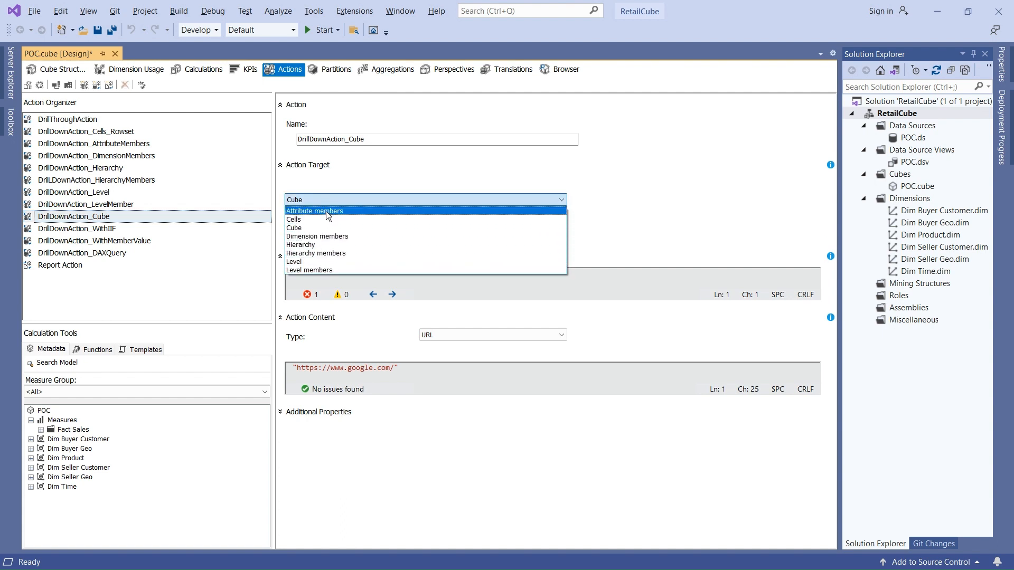
left_click(486, 158)
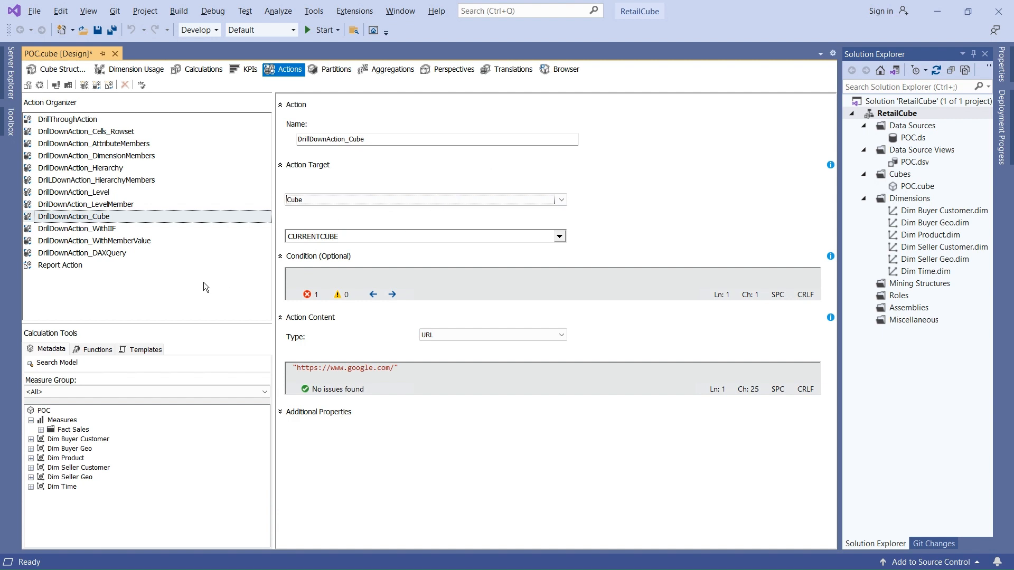
Open DrillDownAction_WithIIF and examine its Sales In NDPUSD condition and the two queries in its IIF rowset expression
left_click(110, 230)
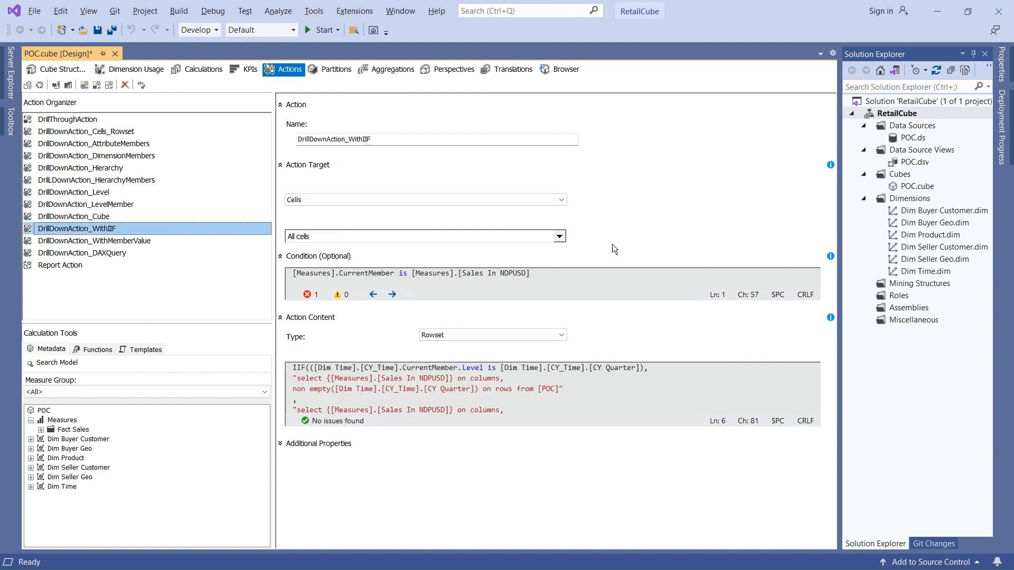
left_click(578, 396)
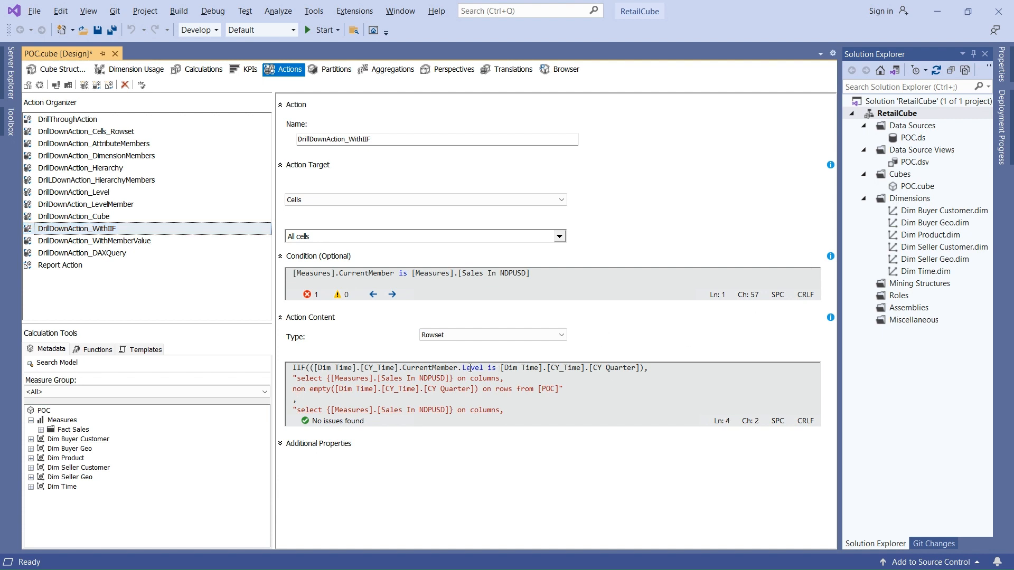
left_click_drag(543, 274, 293, 274)
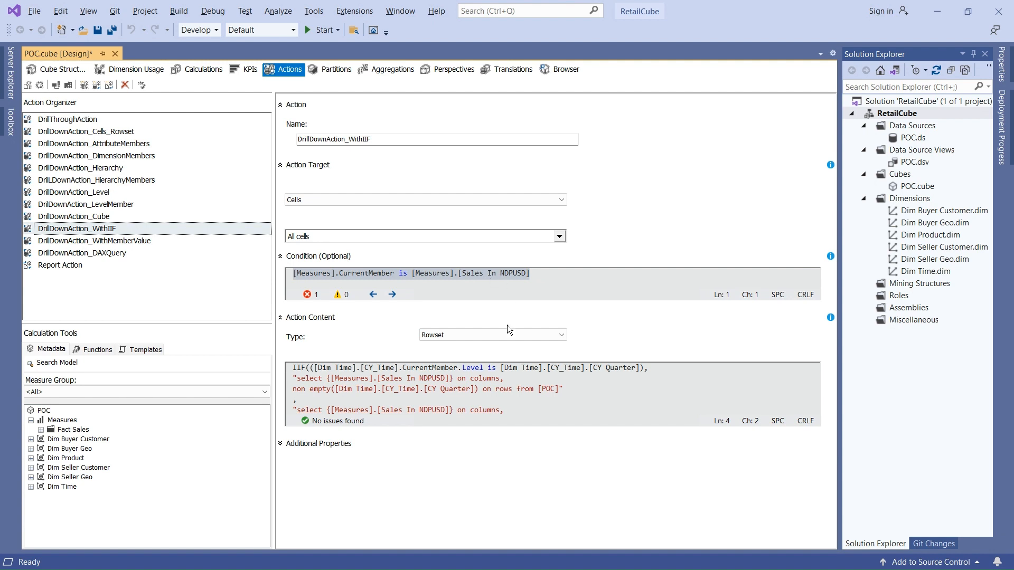
left_click(512, 398)
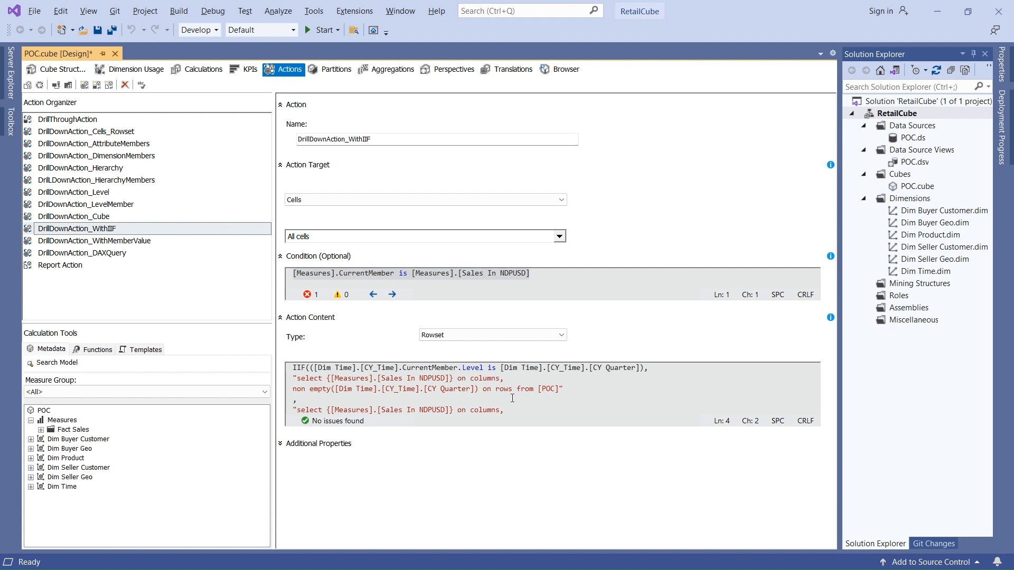
key("Down")
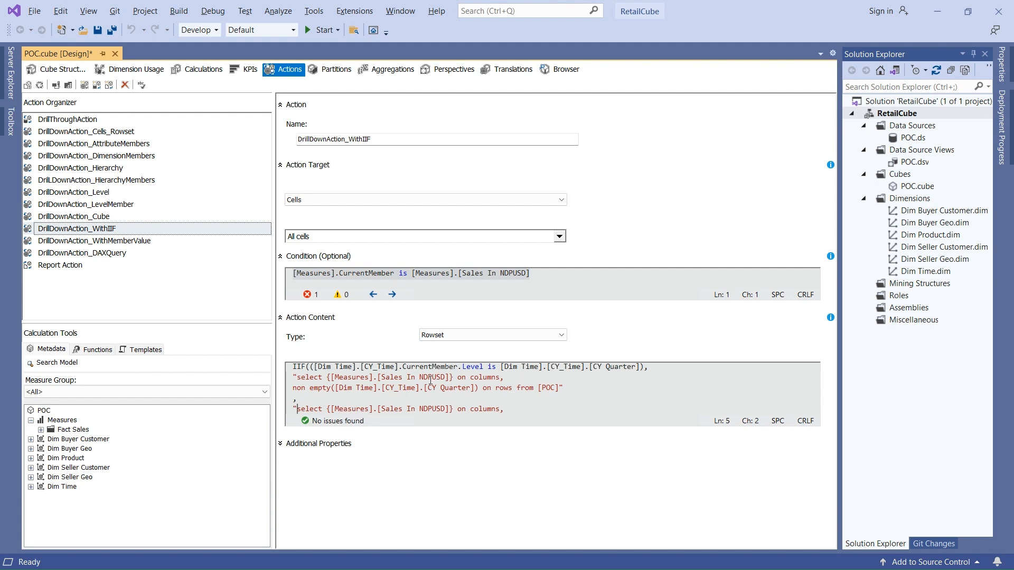
key("Up")
key("Down")
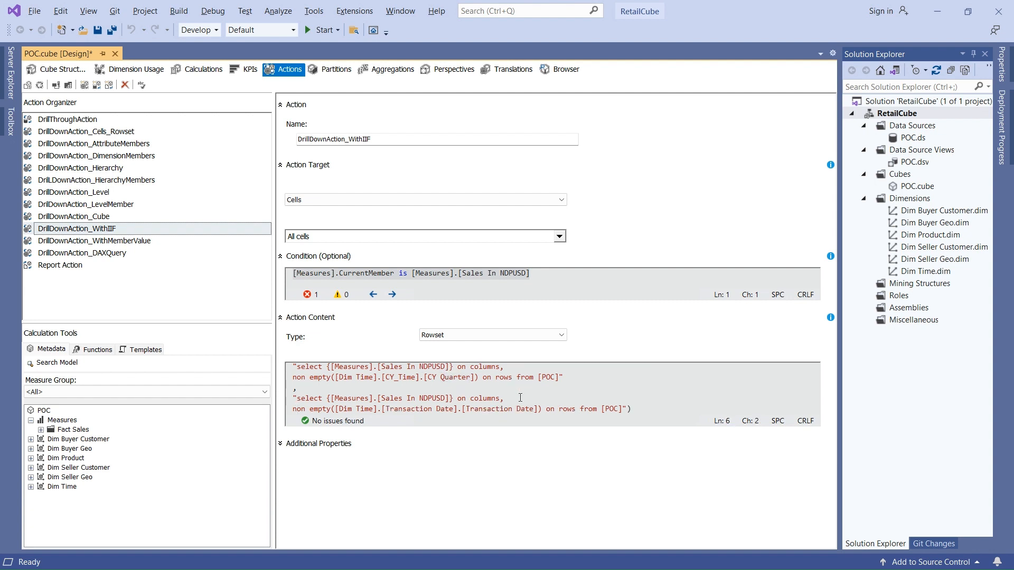
left_click(544, 278)
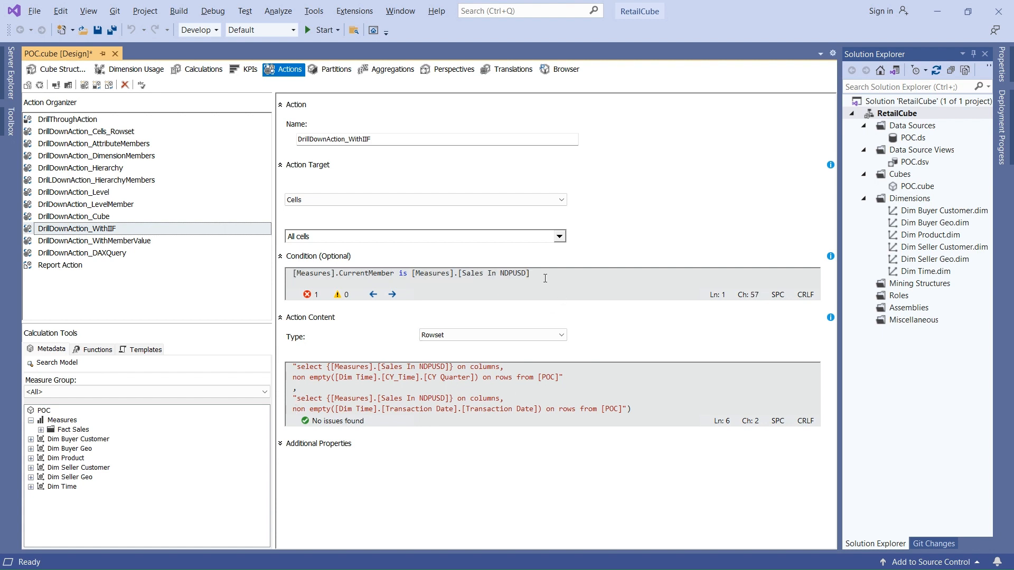
Switch to Excel and add the Sales In NDPUSD measure to the pivot table on Sheet1
key("alt+Tab")
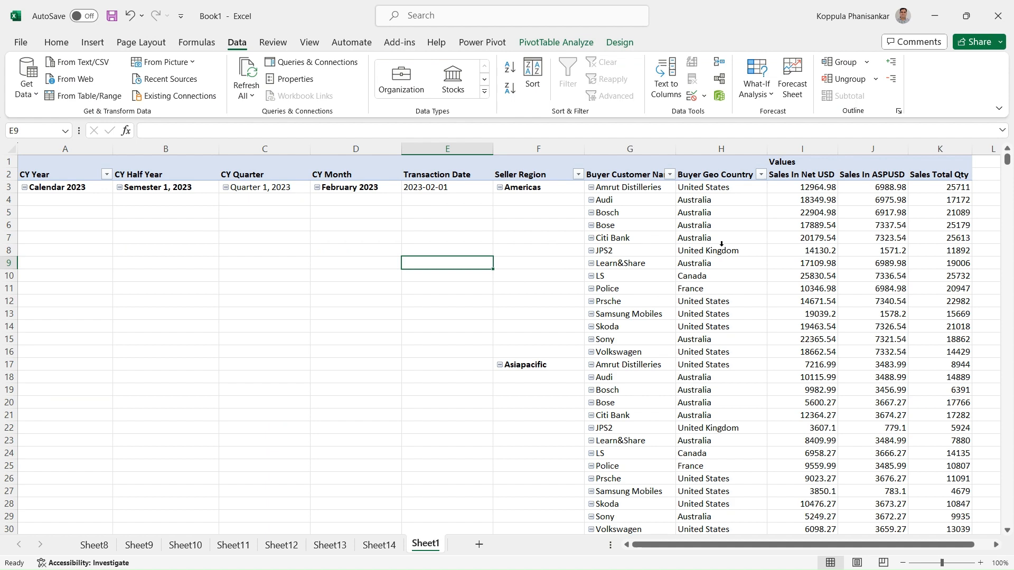
left_click(869, 213)
left_click(819, 215)
right_click(819, 215)
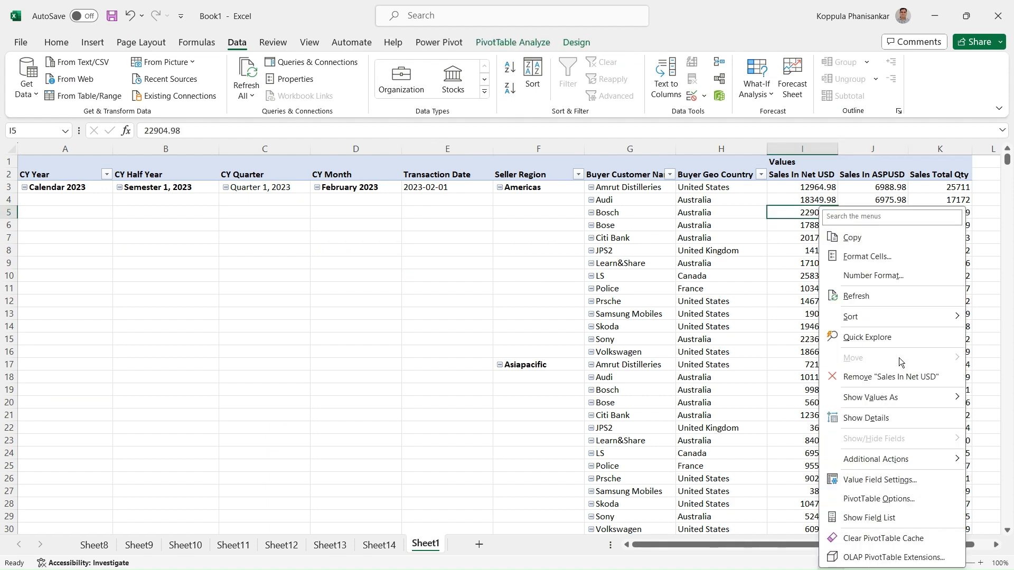
left_click(868, 515)
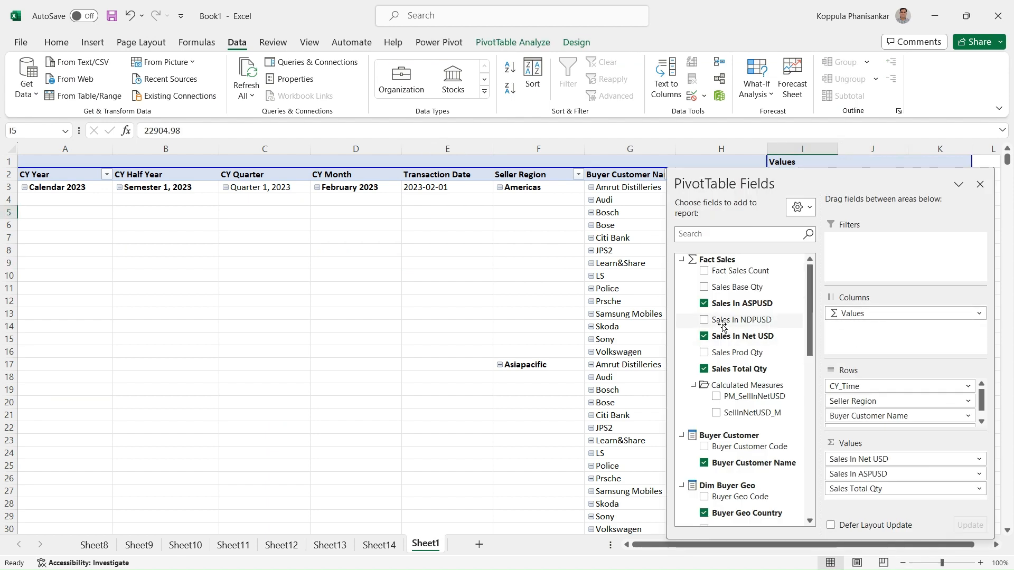
left_click(704, 319)
left_click(986, 183)
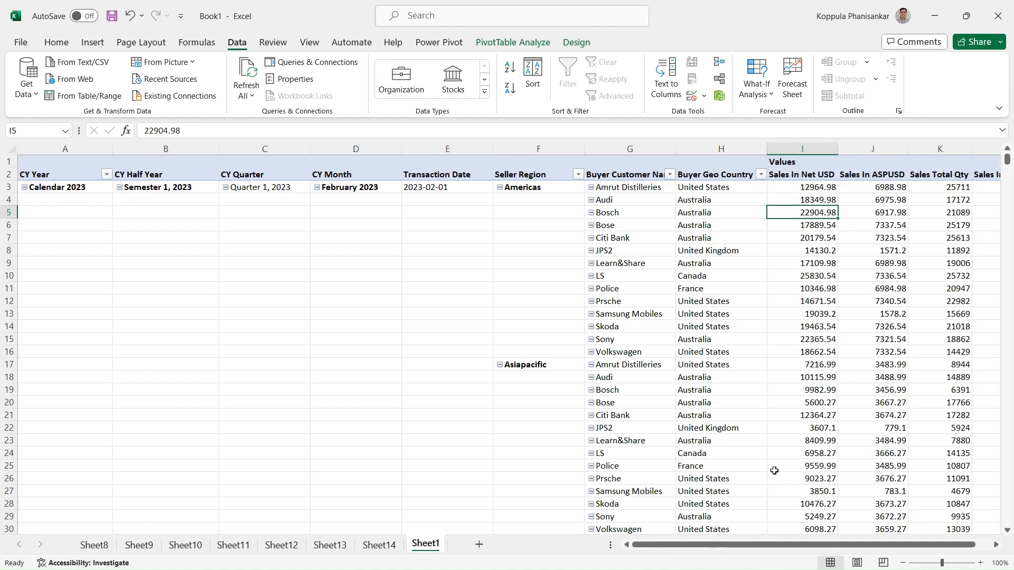
Run DrillDownAction_WithIIF on Audi's Sales In NDPUSD value for 2023-02-01 in Americas and examine the returned rows
left_click_drag(724, 547, 739, 548)
left_click(961, 200)
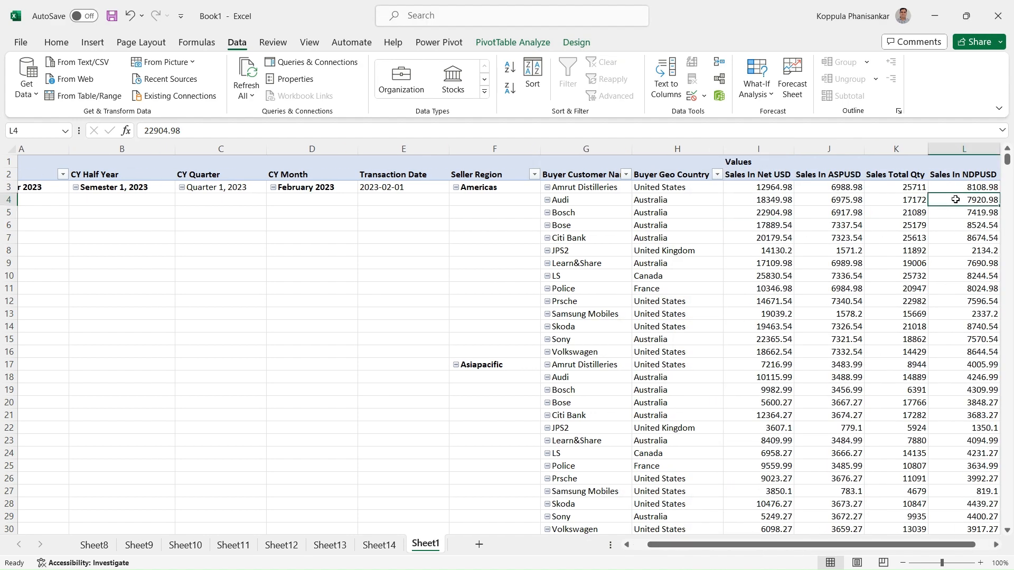
right_click(957, 200)
mouse_move(865, 449)
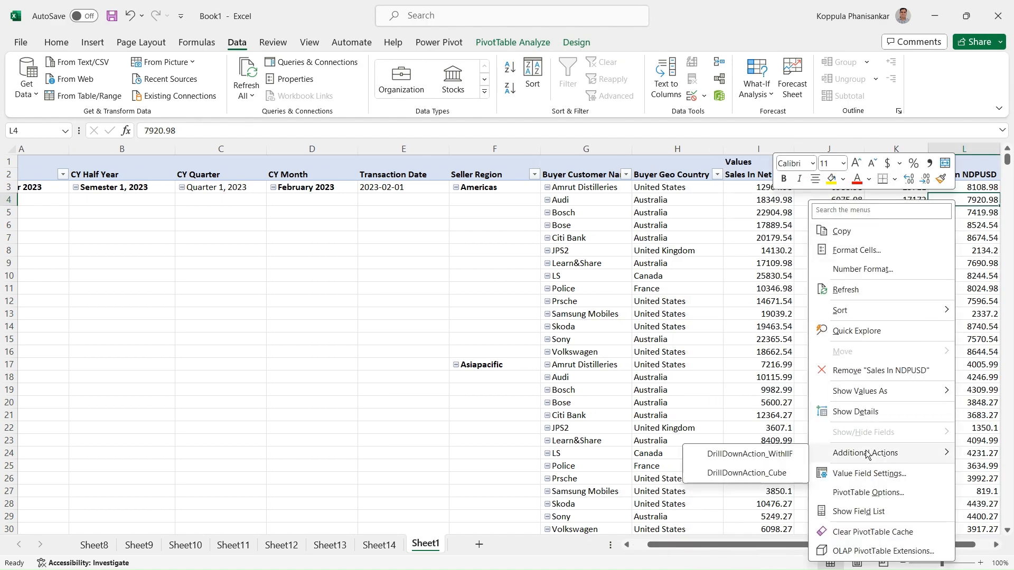
left_click(777, 454)
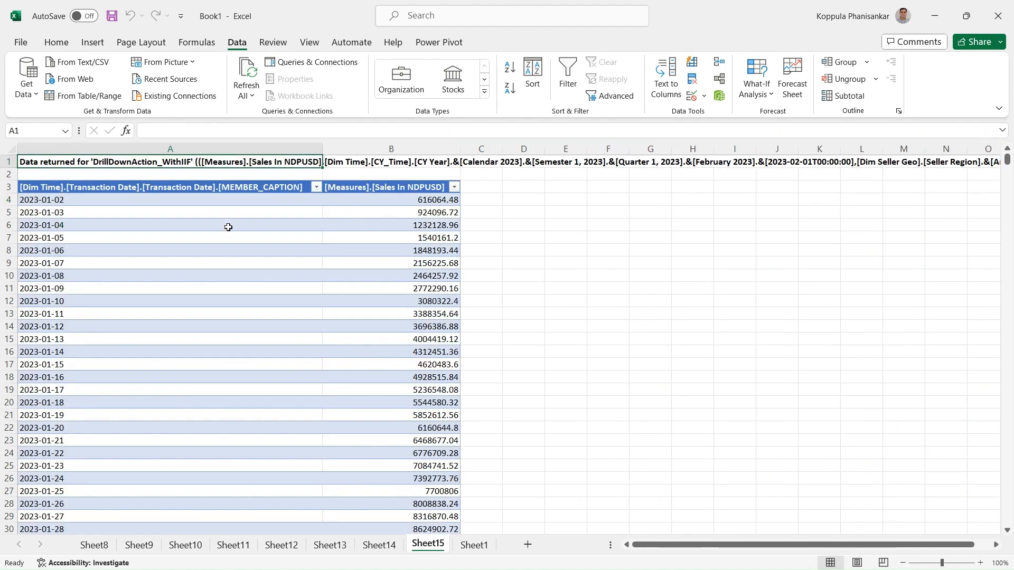
left_click(166, 215)
Return to Sheet1 and collapse February 2023 and Quarter 1, 2023 so the pivot table stops at quarter level
left_click(474, 545)
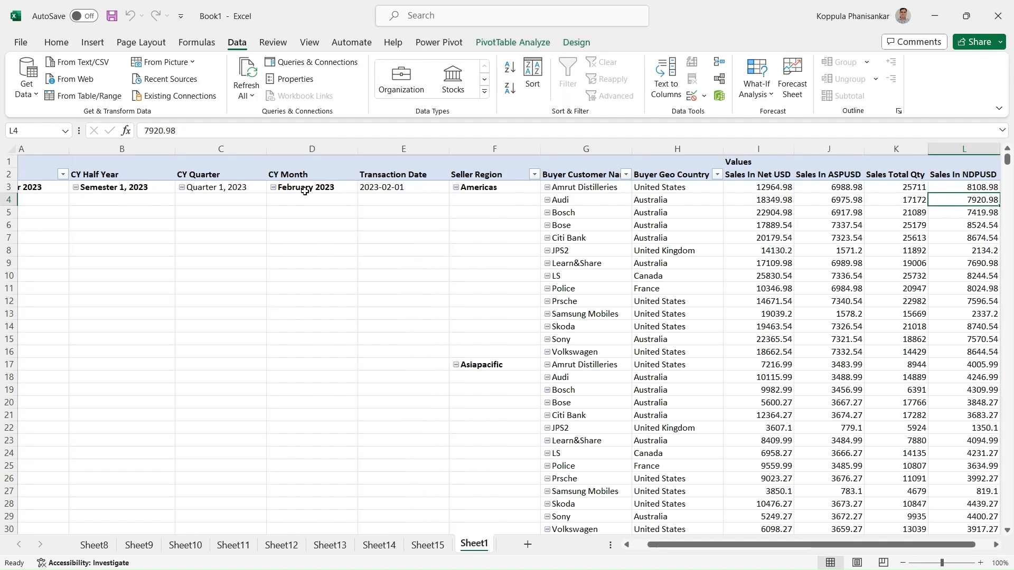
left_click(273, 188)
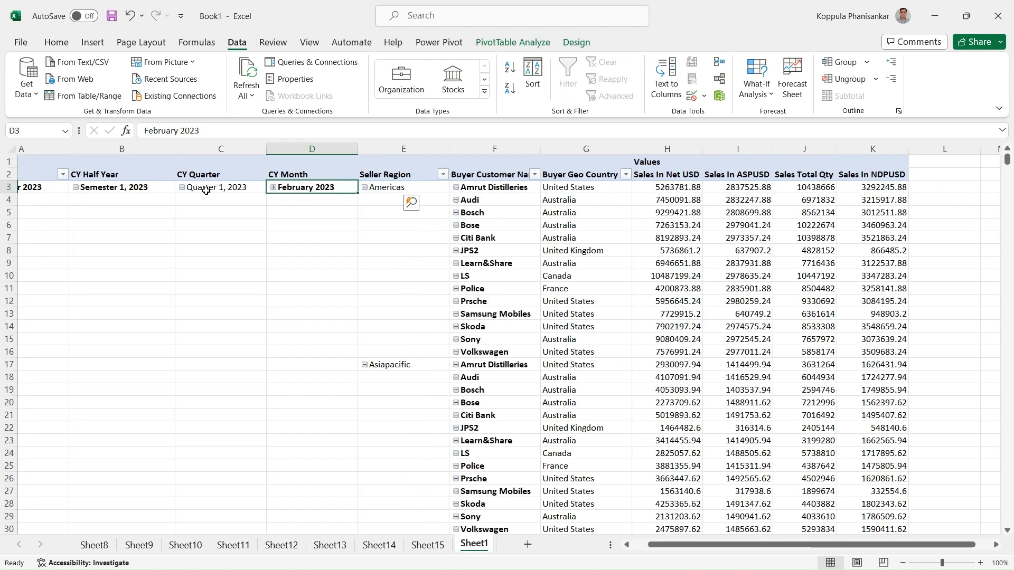
left_click(181, 188)
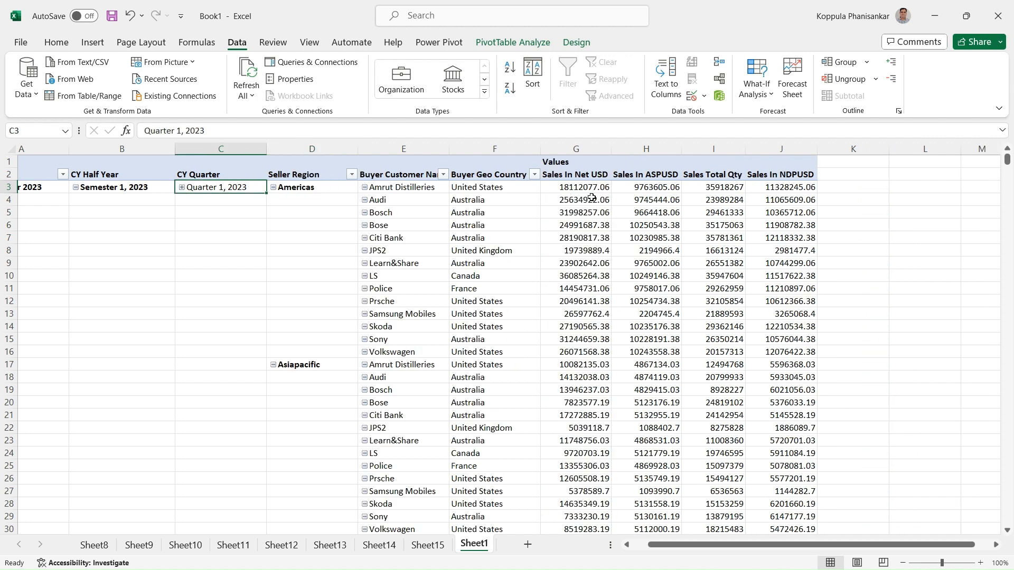
Run DrillDownAction_WithIIF on the Quarter 1, 2023 Sales In NDPUSD value for Amrut Distilleries in Americas and examine the returned year, half-year and quarter columns
left_click(788, 192)
right_click(788, 192)
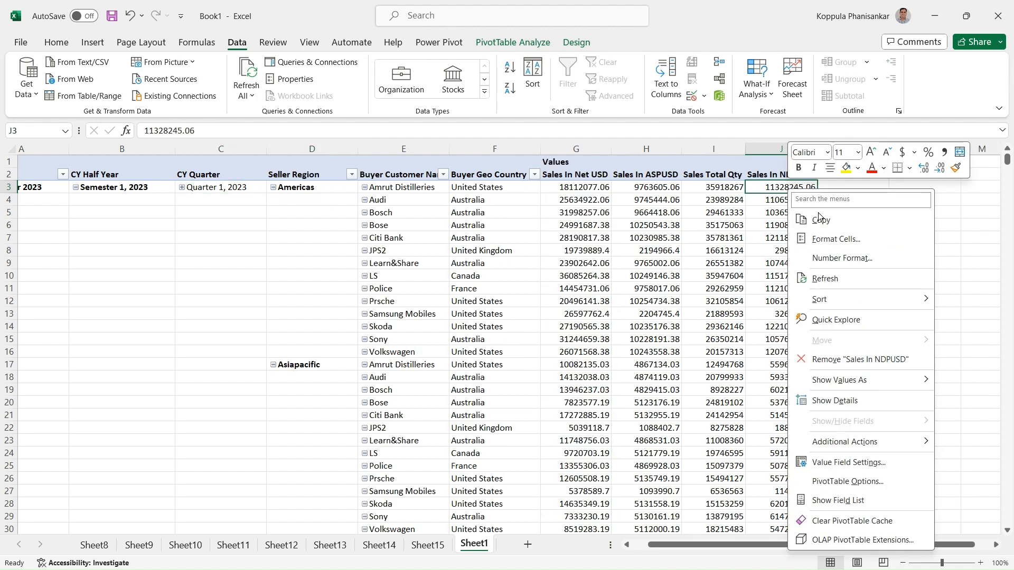
left_click(759, 441)
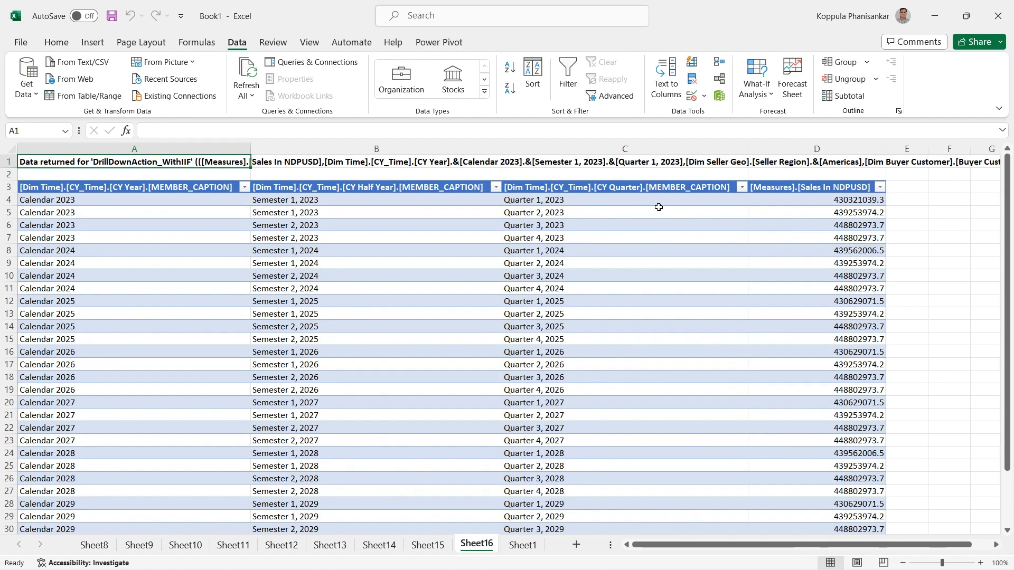
left_click(627, 189)
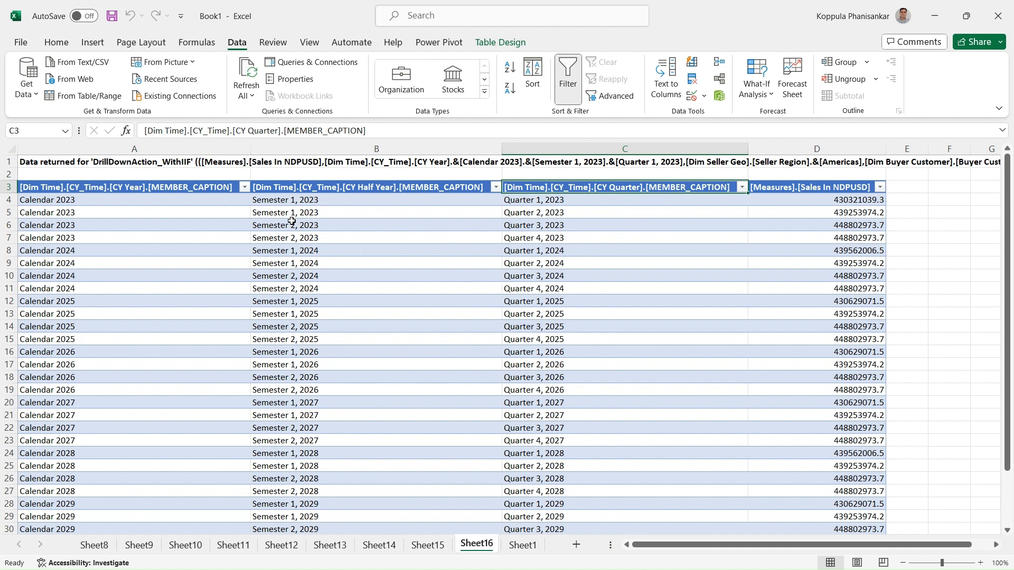
left_click(148, 187)
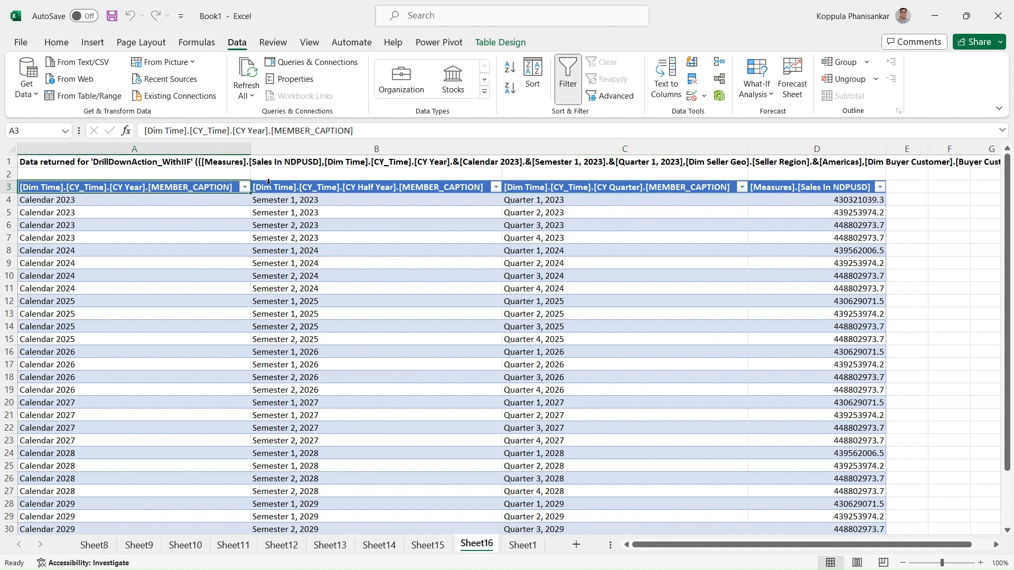
left_click(363, 191)
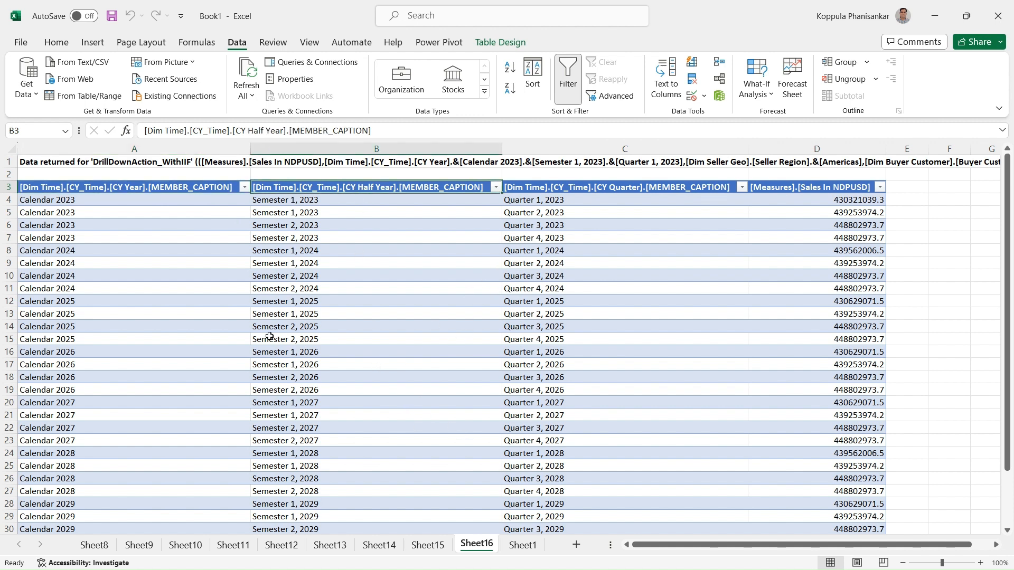
Go back to Sheet1, switch to Visual Studio, and re-examine the quarter-level test and both queries of the DrillDownAction_WithIIF expression
left_click(518, 547)
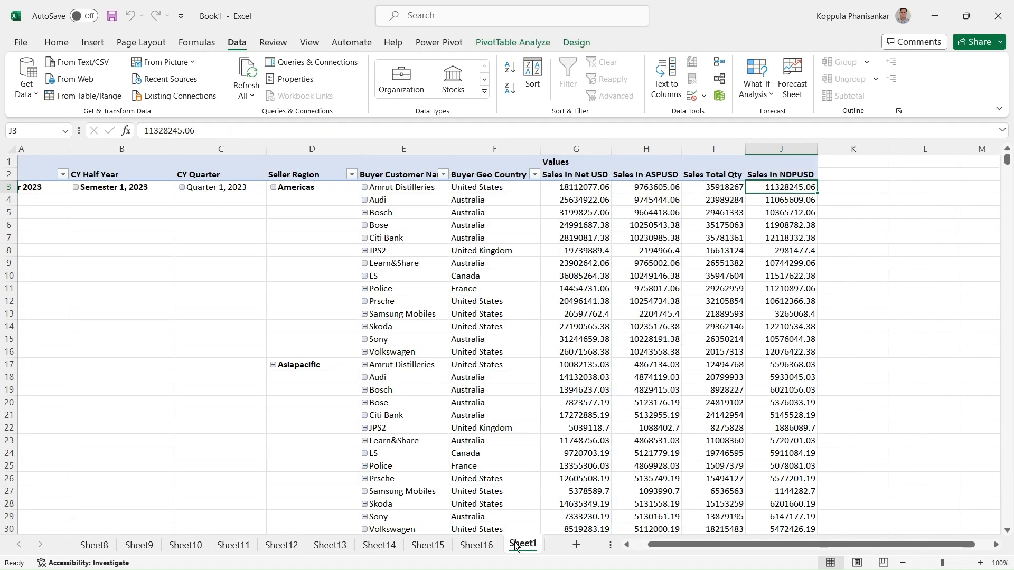
key("alt+Tab")
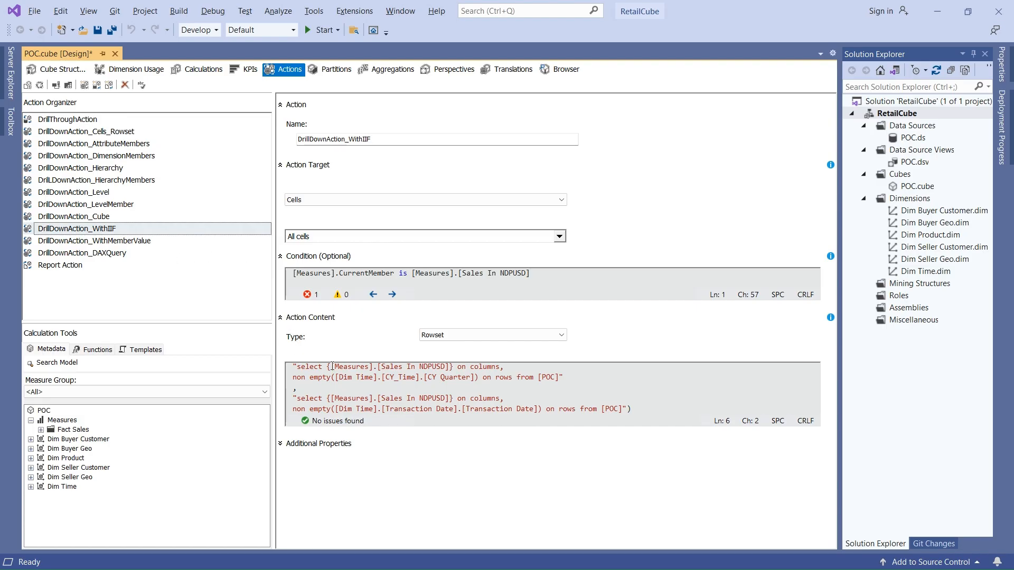
left_click(348, 390)
left_click(386, 409)
left_click_drag(632, 410, 282, 364)
key("Up")
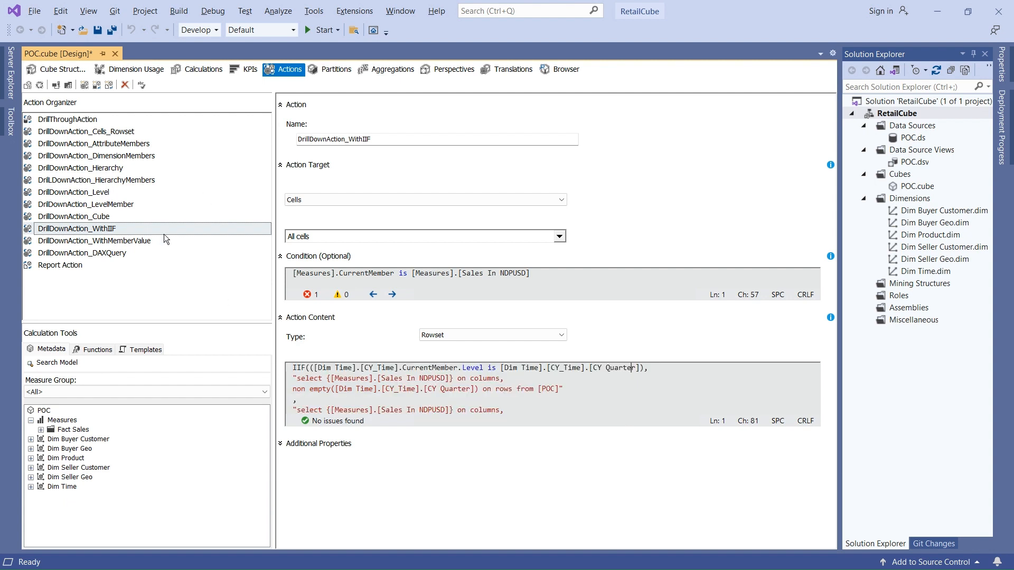
Examine the DrillDownAction_WithMemberValue action: its Sales Total Qty condition and the Seller Geo Country CurrentMember.MemberValue part of the where clause
left_click(116, 240)
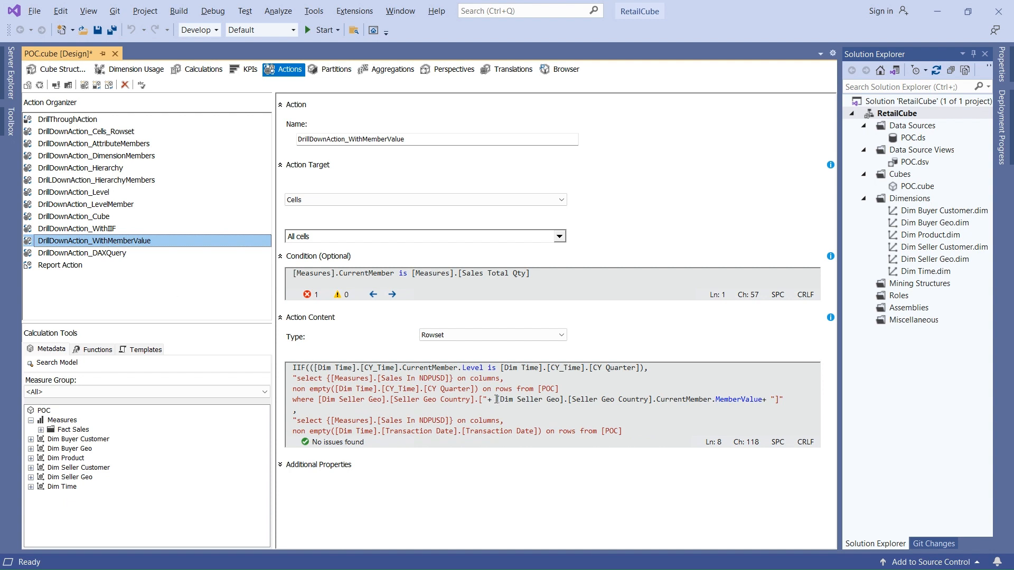
left_click_drag(497, 403, 762, 401)
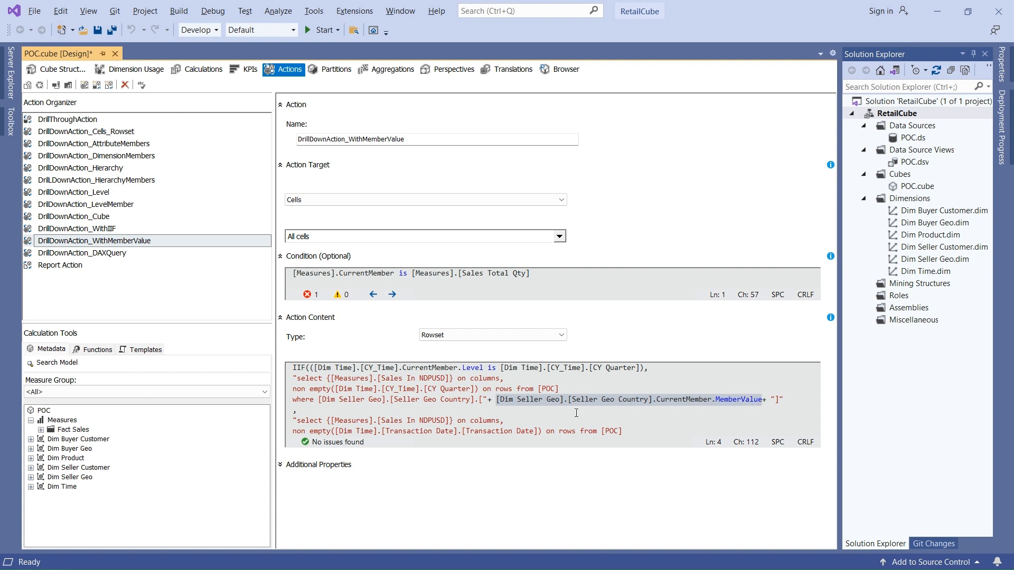
left_click(544, 273)
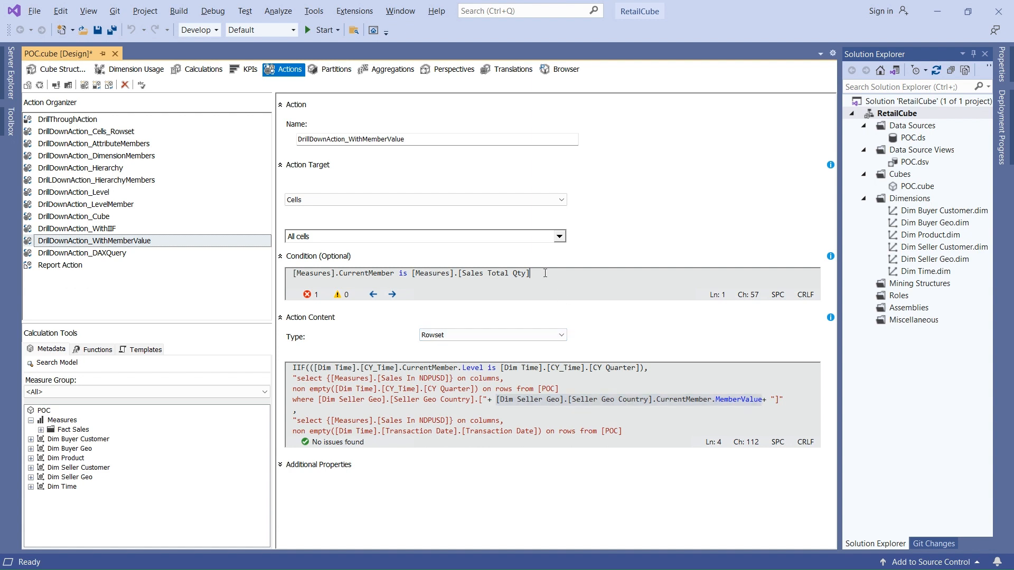
left_click(488, 405)
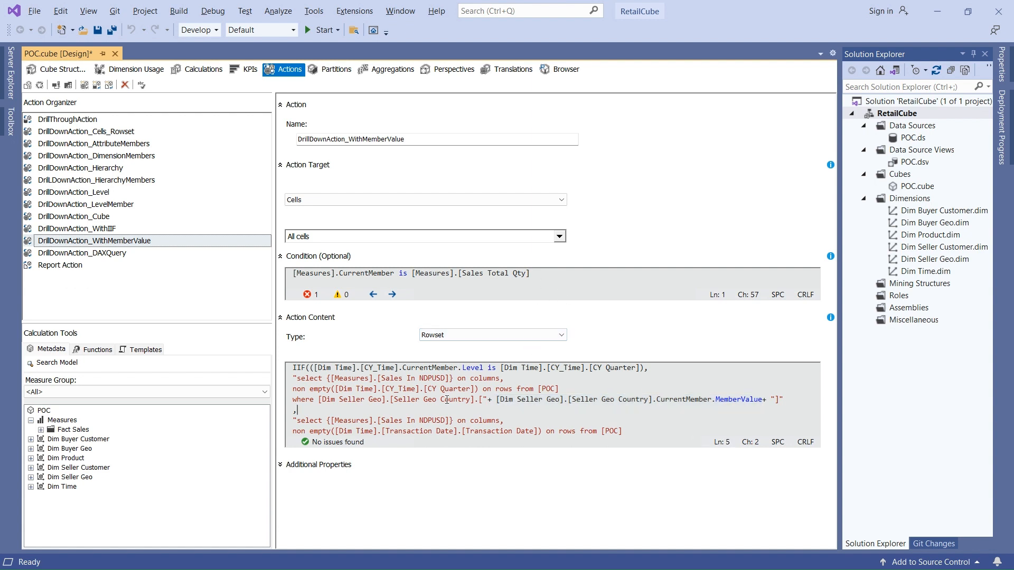
left_click(446, 400)
double_click(433, 378)
left_click(591, 373)
left_click_drag(496, 400, 574, 408)
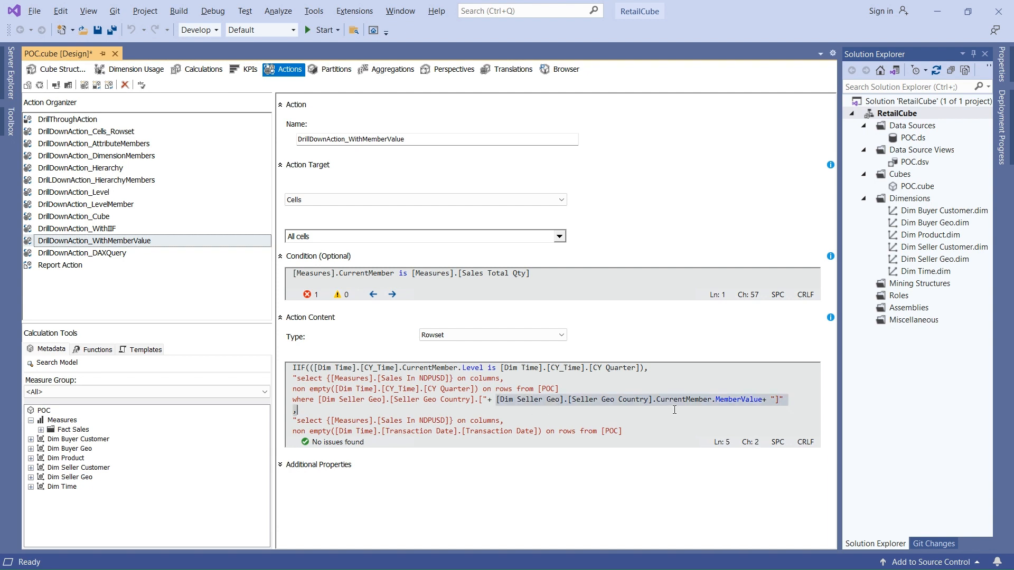
left_click_drag(674, 409, 761, 402)
Switch to Excel and add Seller Geo Country from Dim Seller Geo to the pivot table rows
key("alt+Tab")
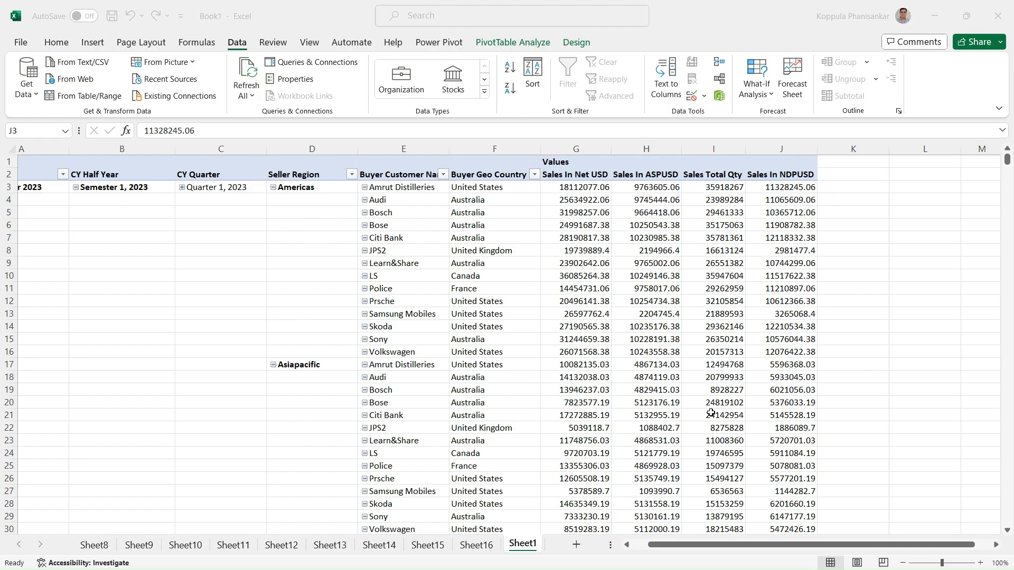
left_click(396, 188)
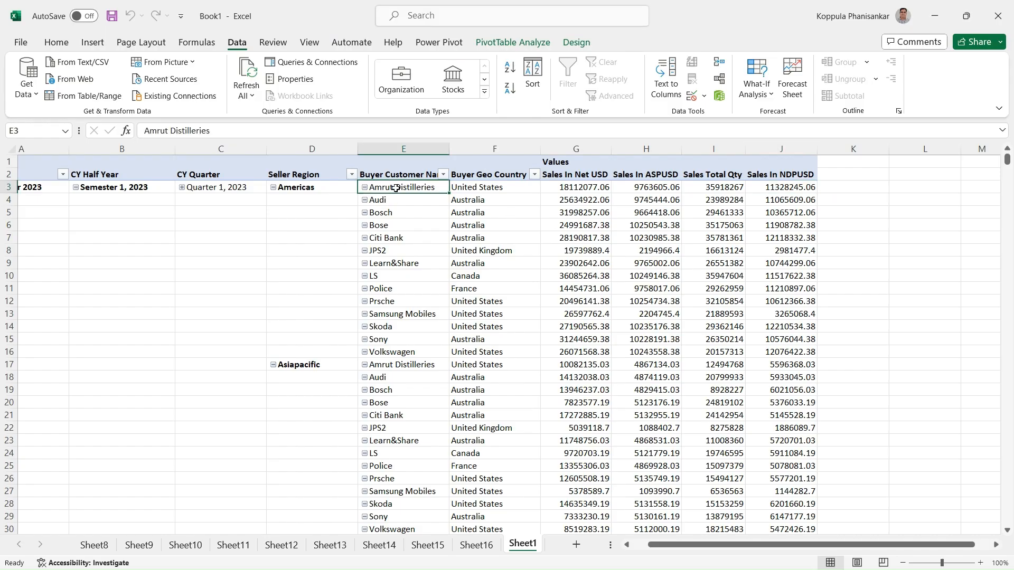
right_click(396, 188)
left_click(429, 481)
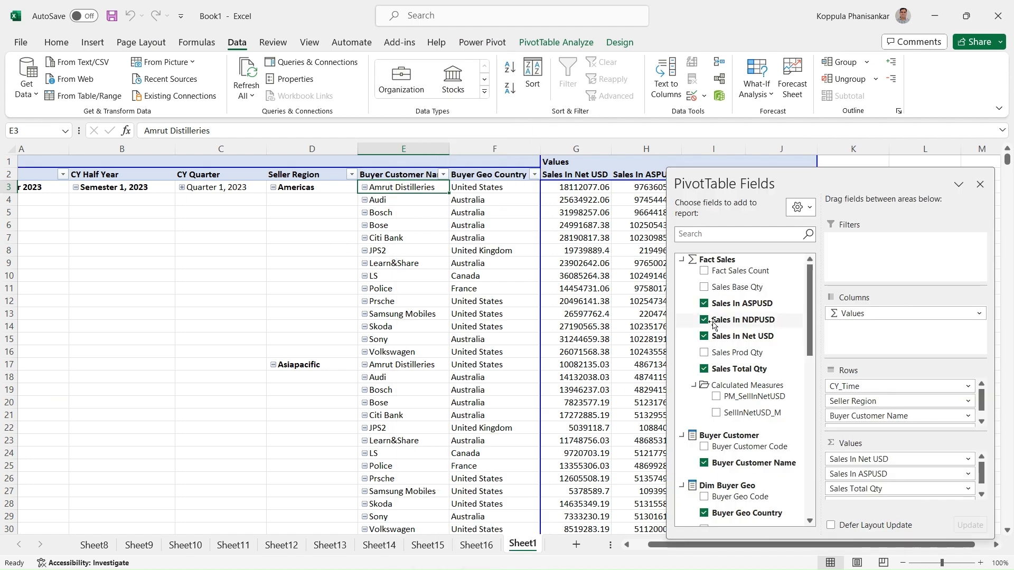
left_click_drag(810, 322, 799, 452)
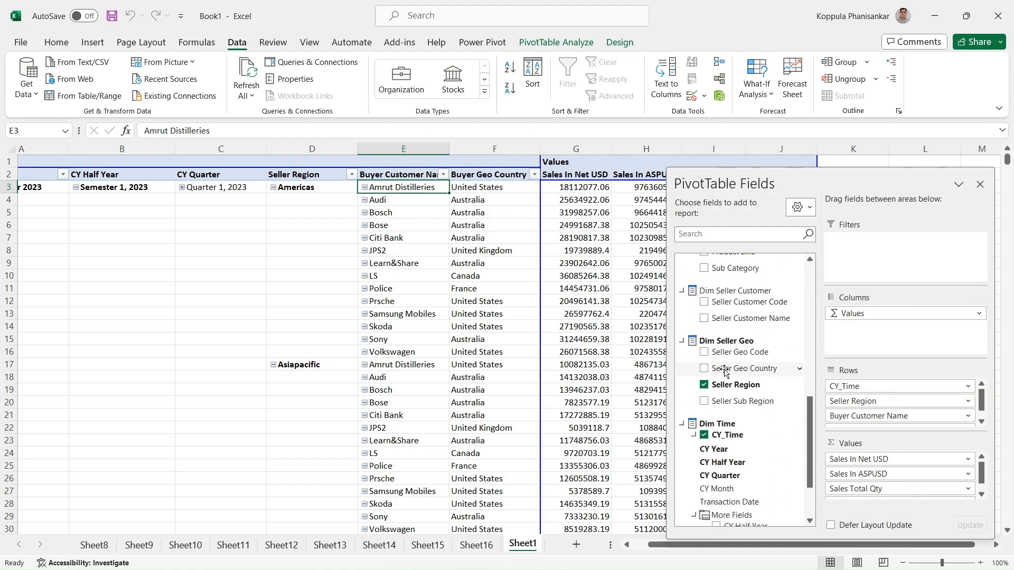
left_click(705, 369)
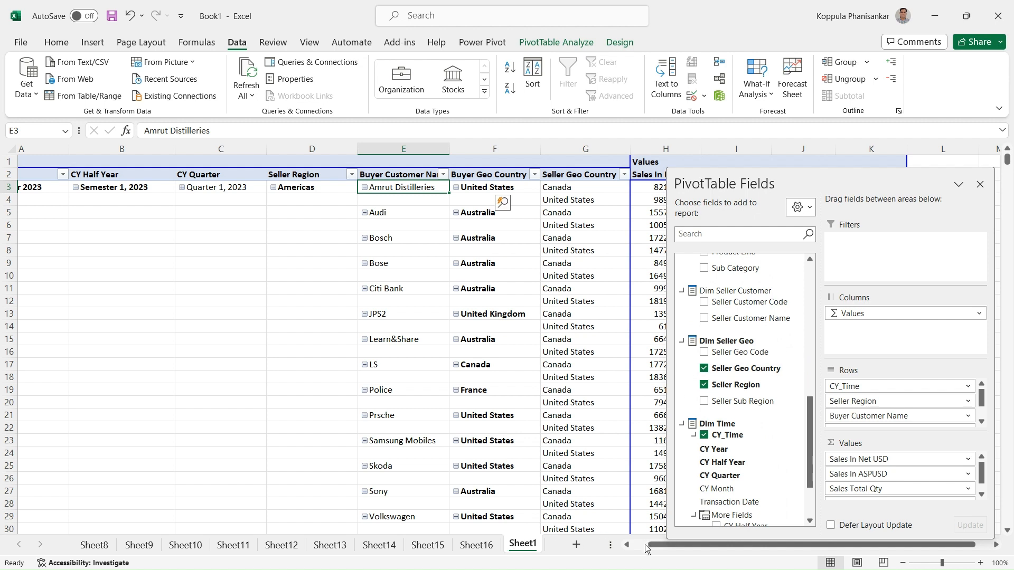
Run DrillDownAction_DimensionMembers on the first Canada seller country, then switch to Visual Studio to recheck the DrillDownAction_WithMemberValue definition
left_click(569, 191)
right_click(569, 191)
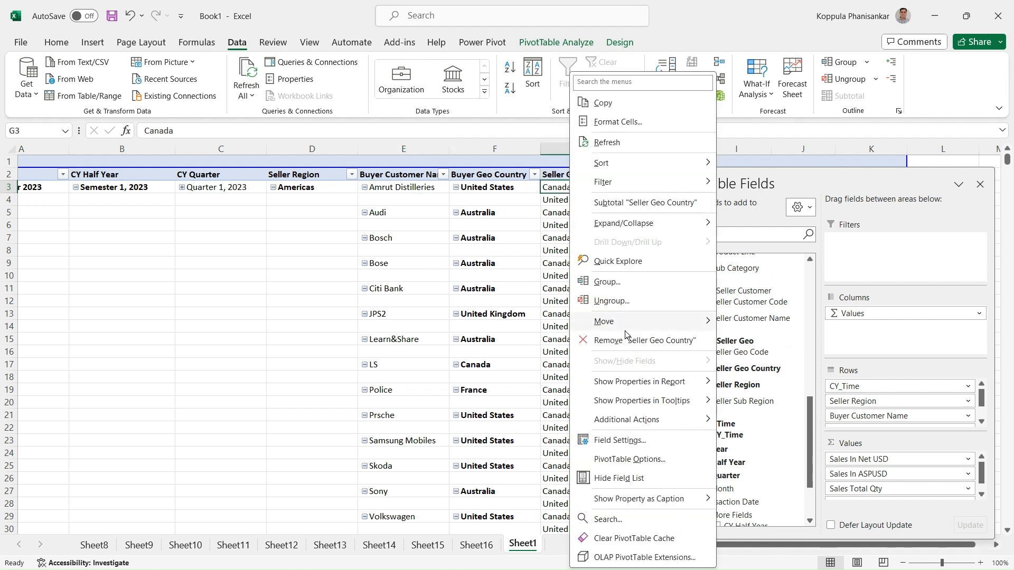
mouse_move(661, 425)
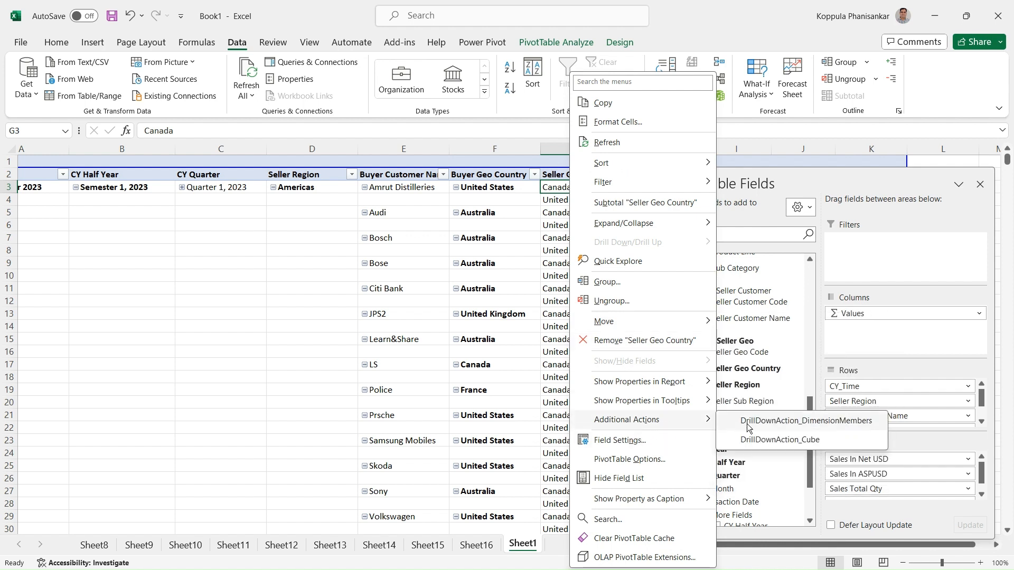
left_click(784, 425)
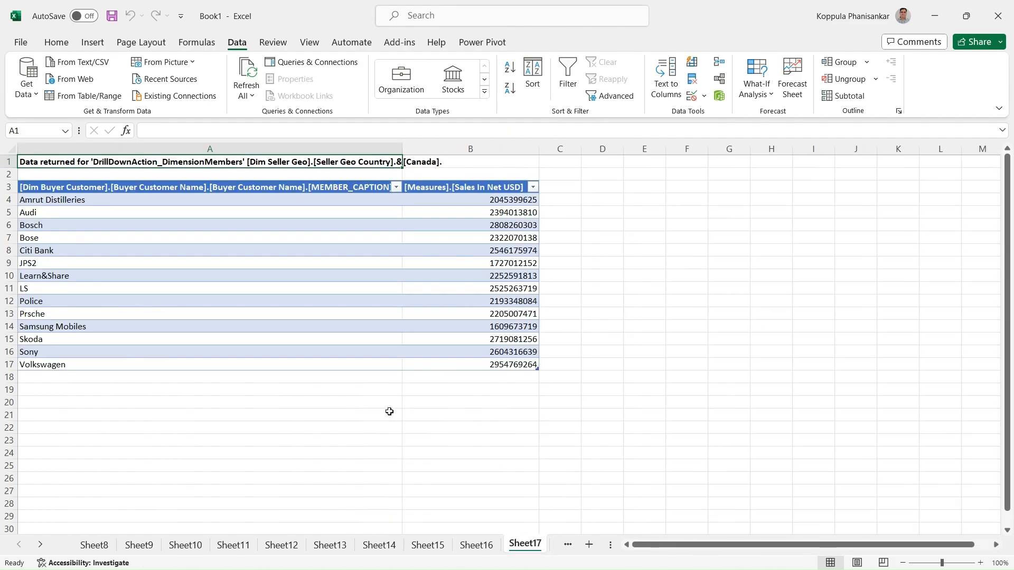
key("alt+Tab")
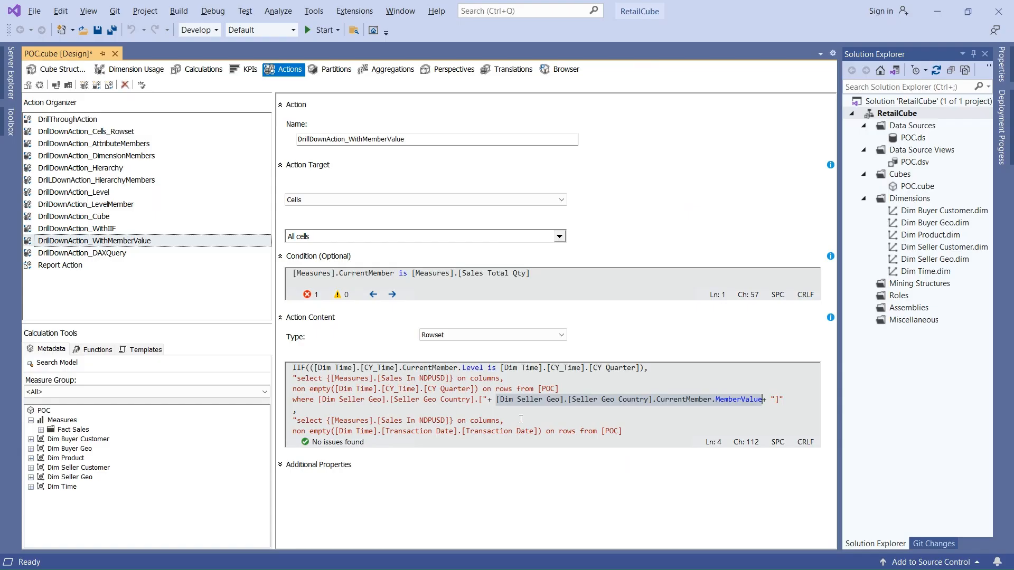
left_click(520, 419)
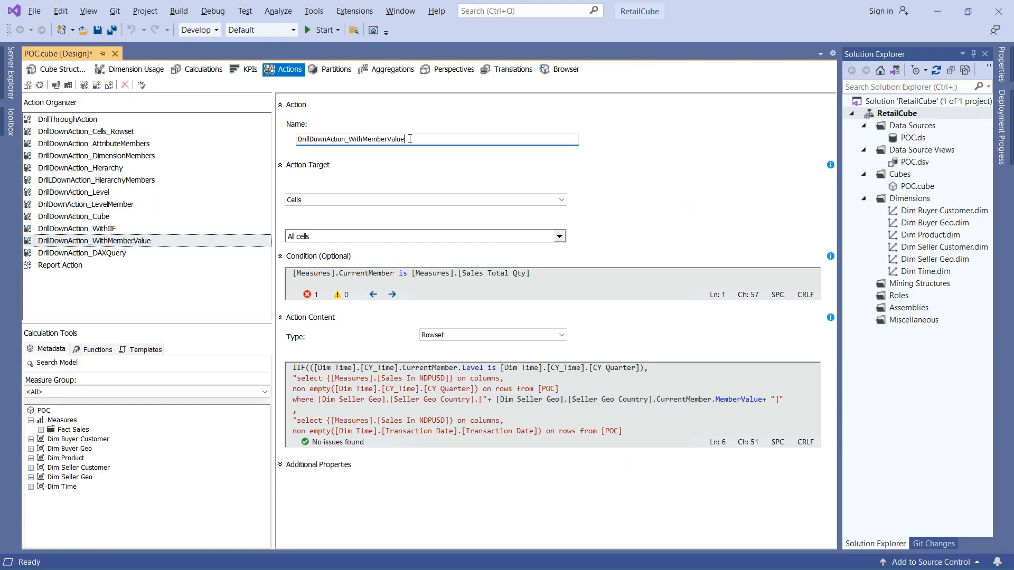
Return to Sheet1 in Excel and hide the PivotTable field list so the measure columns are uncovered
key("alt+Tab")
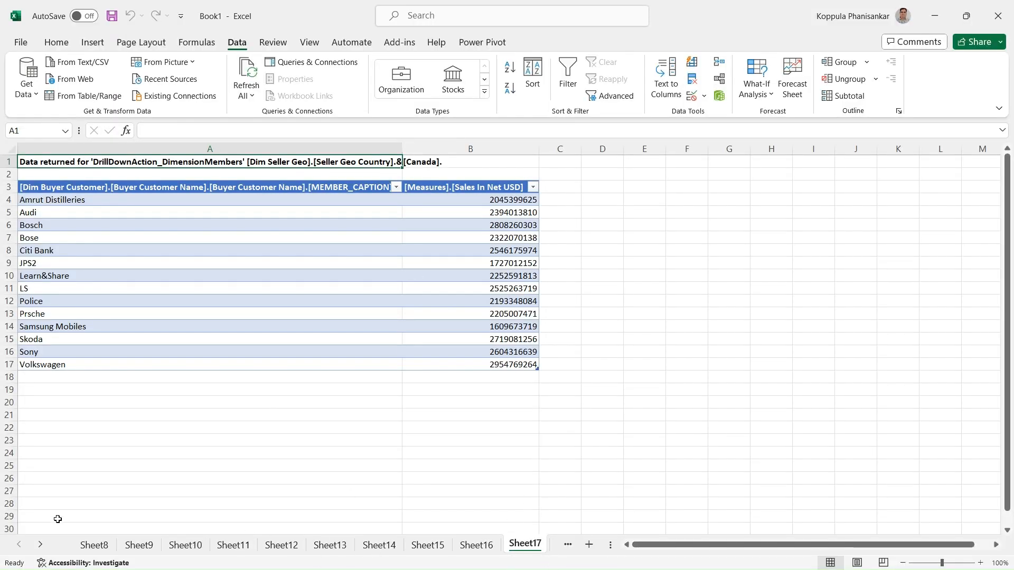
left_click(40, 545)
left_click(526, 545)
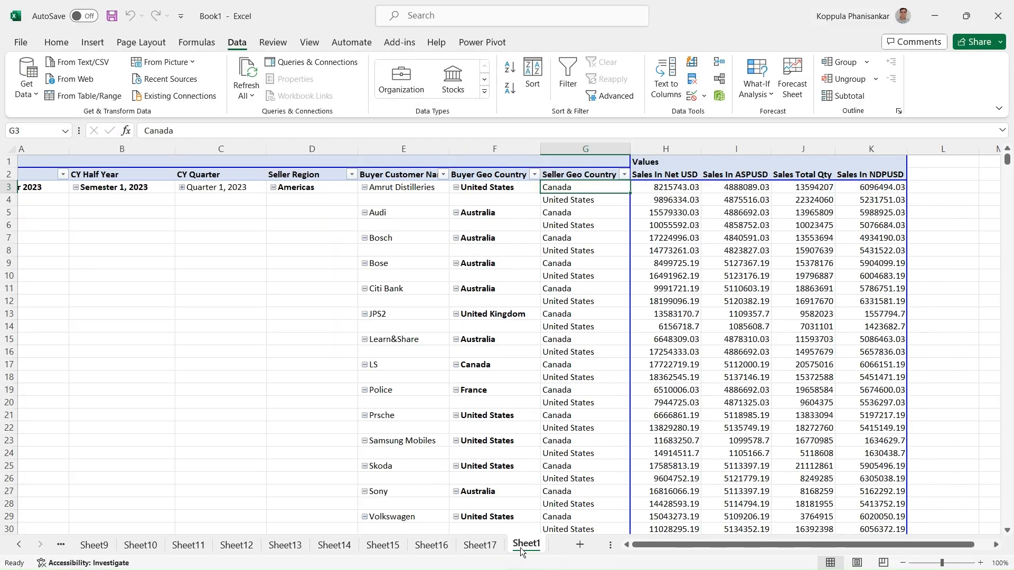
left_click(563, 264)
left_click(564, 264)
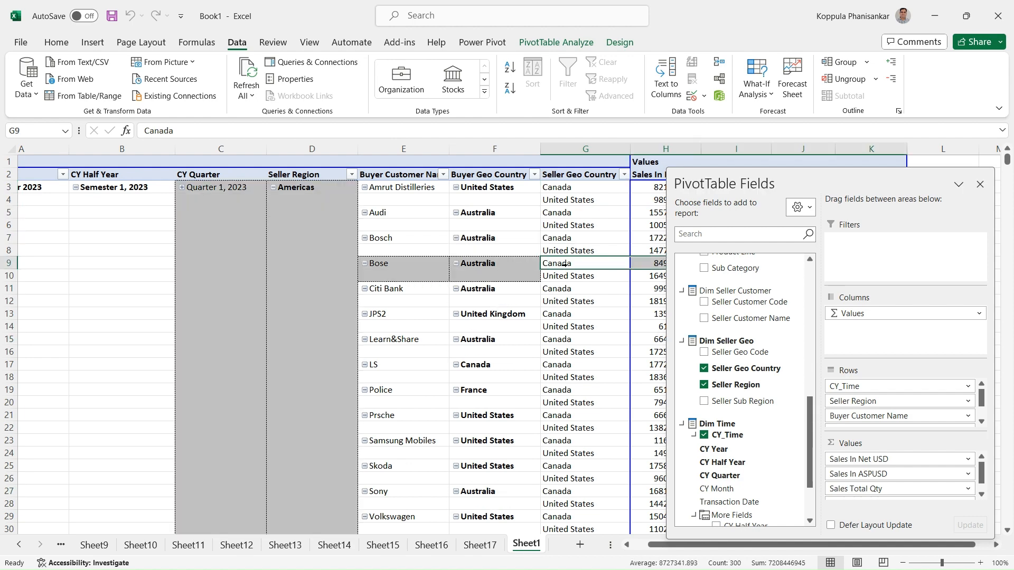
key("Right")
key("Right")
key("Right")
key("Right")
key("Right")
key("Right")
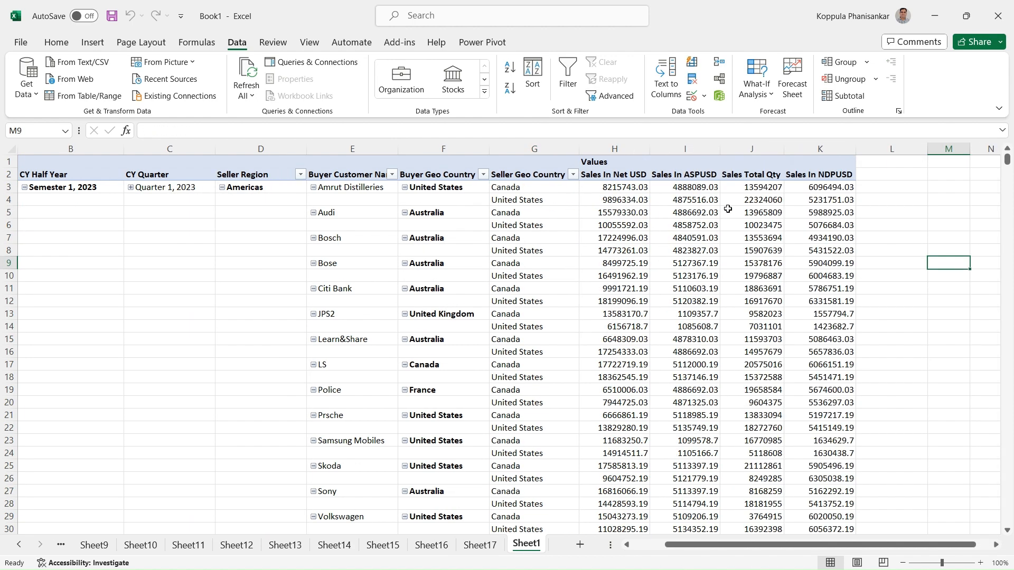
left_click(760, 189)
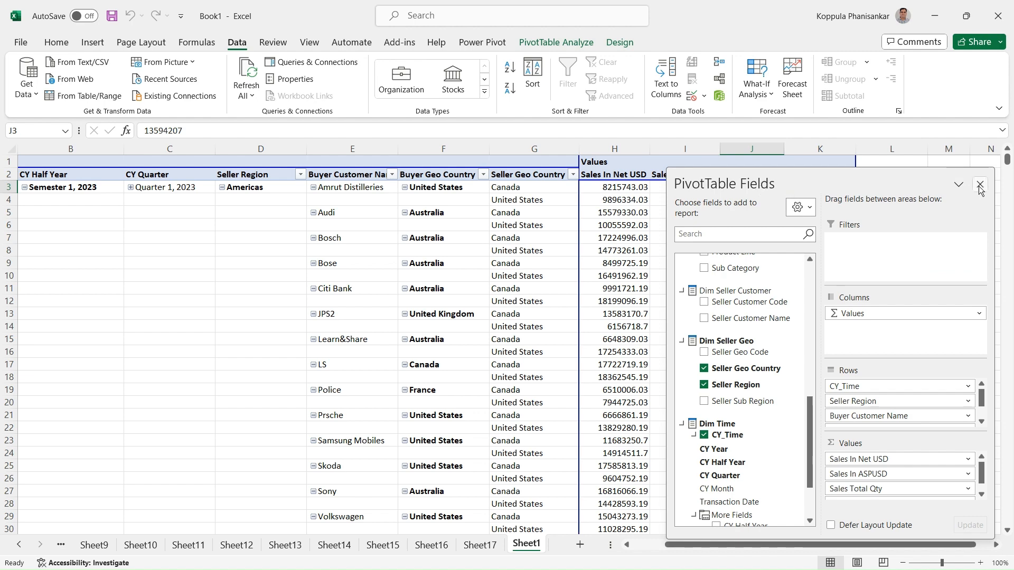
left_click(980, 185)
Check which additional actions are offered on Amrut Distilleries' Canada Sales Total Qty value and on the Canada member itself
right_click(752, 188)
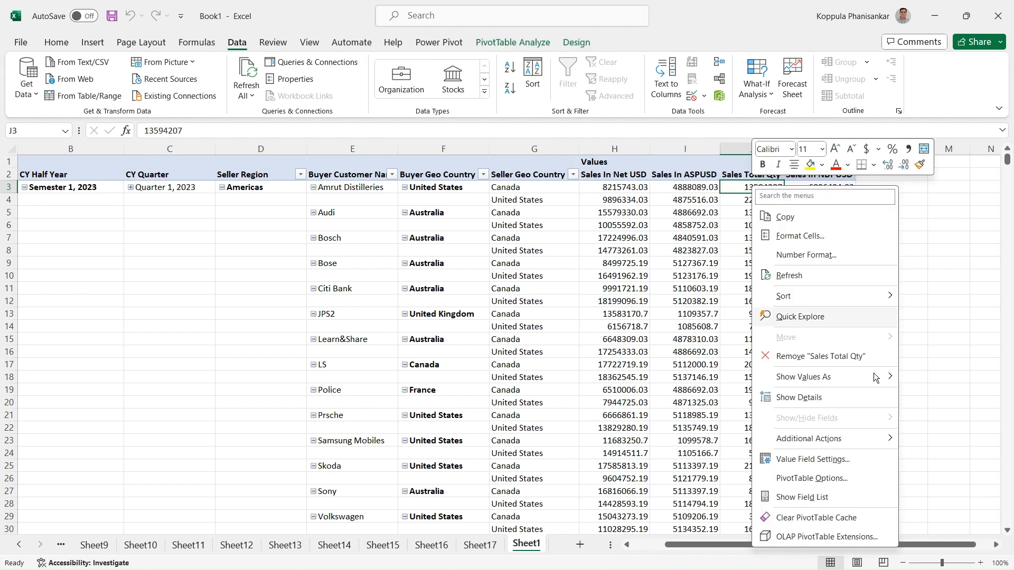
mouse_move(814, 440)
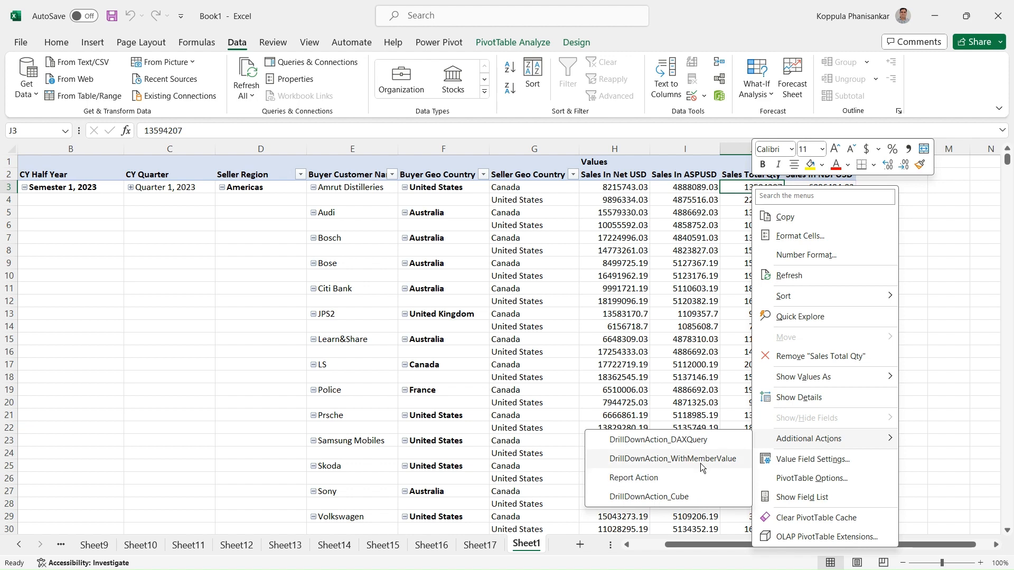
left_click(974, 349)
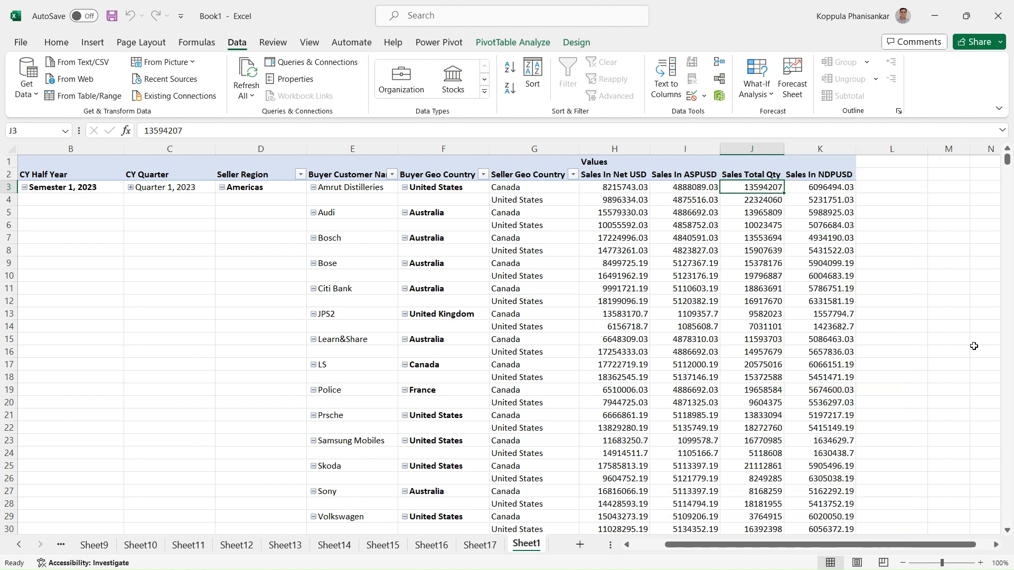
left_click(528, 187)
right_click(528, 187)
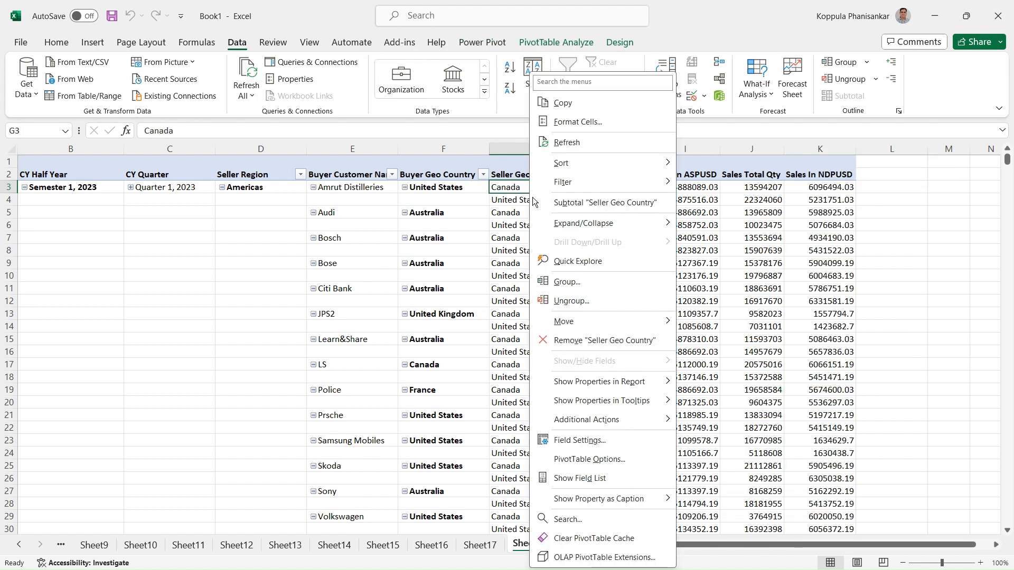
mouse_move(645, 419)
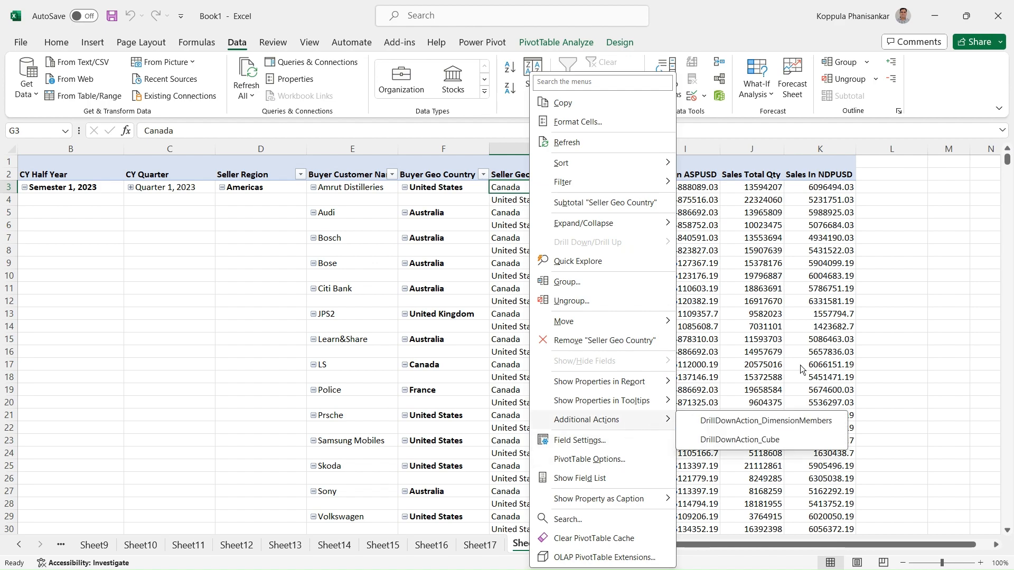
left_click(860, 342)
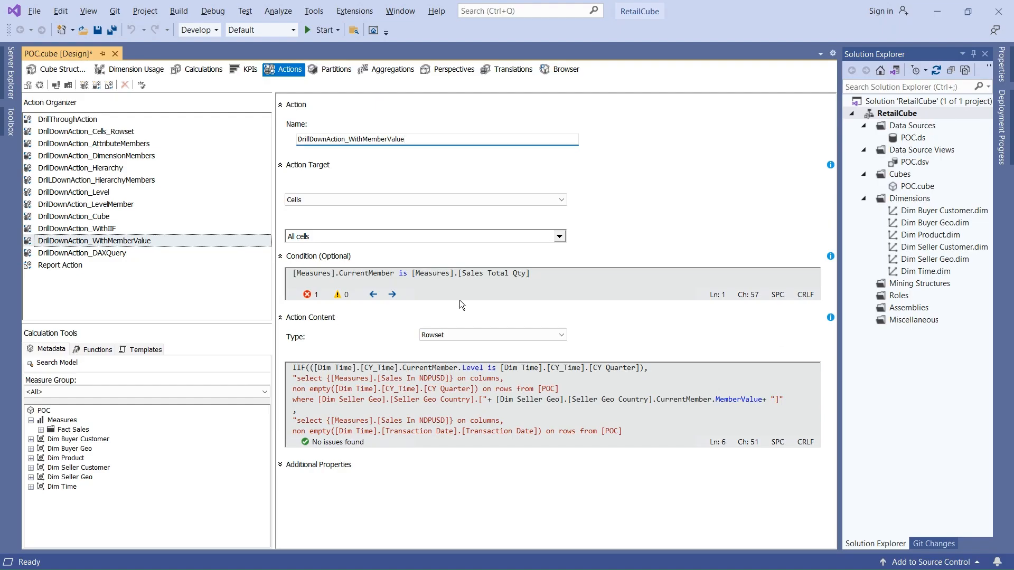
Recheck the action's condition in Visual Studio, then run DrillDownAction_WithMemberValue in Excel on Amrut Distilleries' Canada Sales Total Qty value
left_click(571, 283)
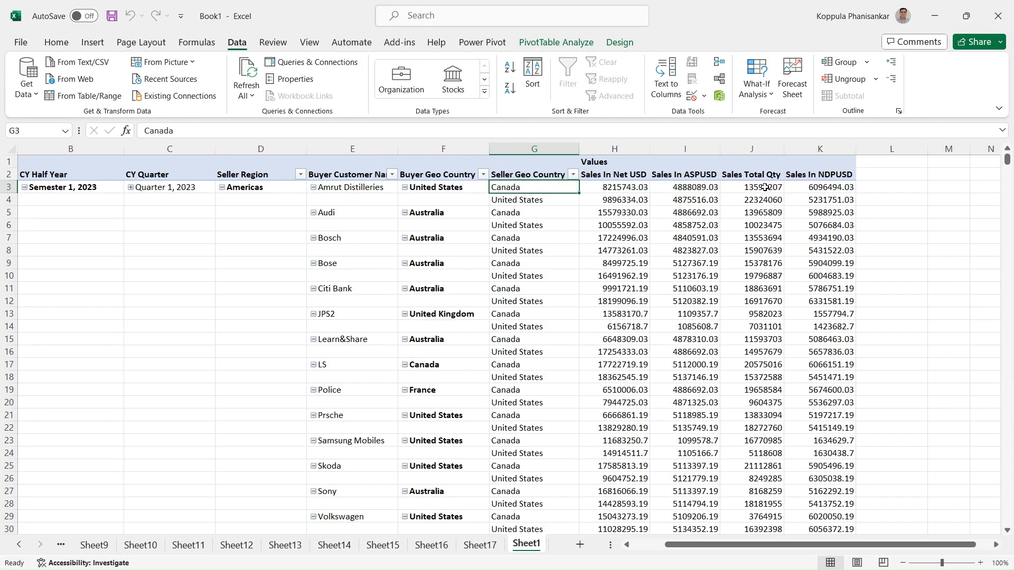
right_click(766, 189)
mouse_move(830, 442)
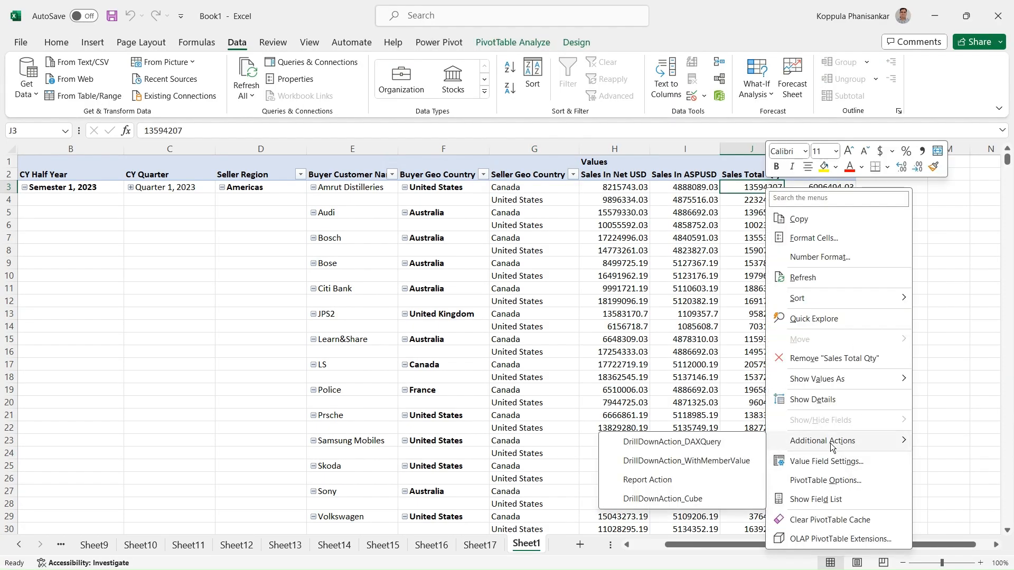
left_click(706, 461)
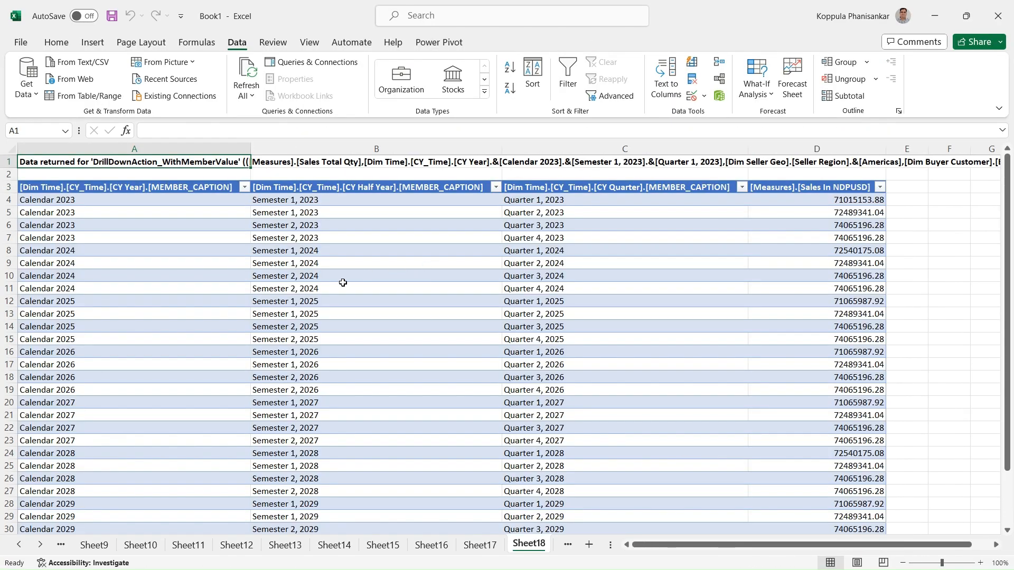
Increase the height of row 1 on the returned-data sheet and expand the formula bar to show the full A1 caption
left_click(365, 282)
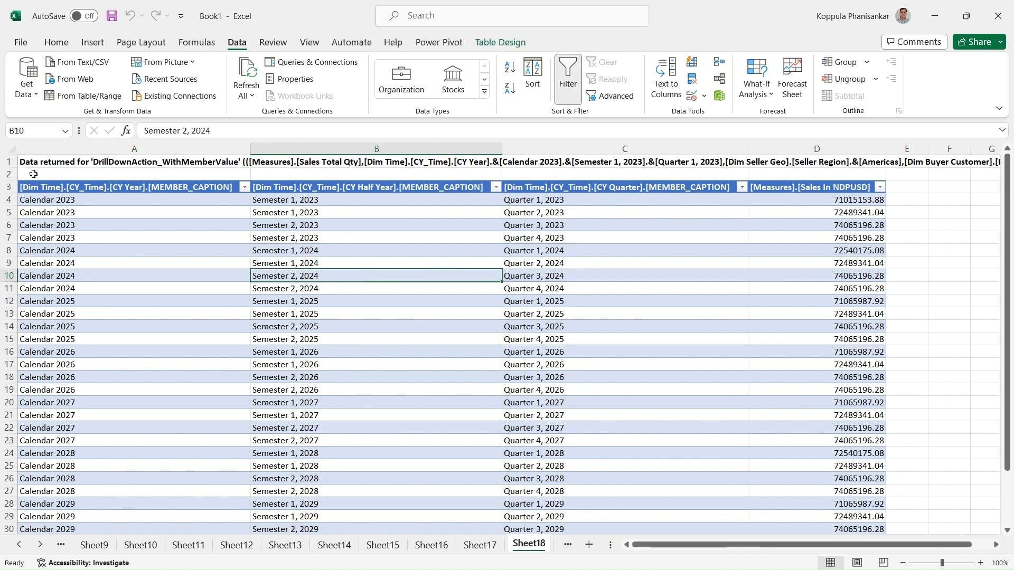
left_click_drag(17, 168, 20, 235)
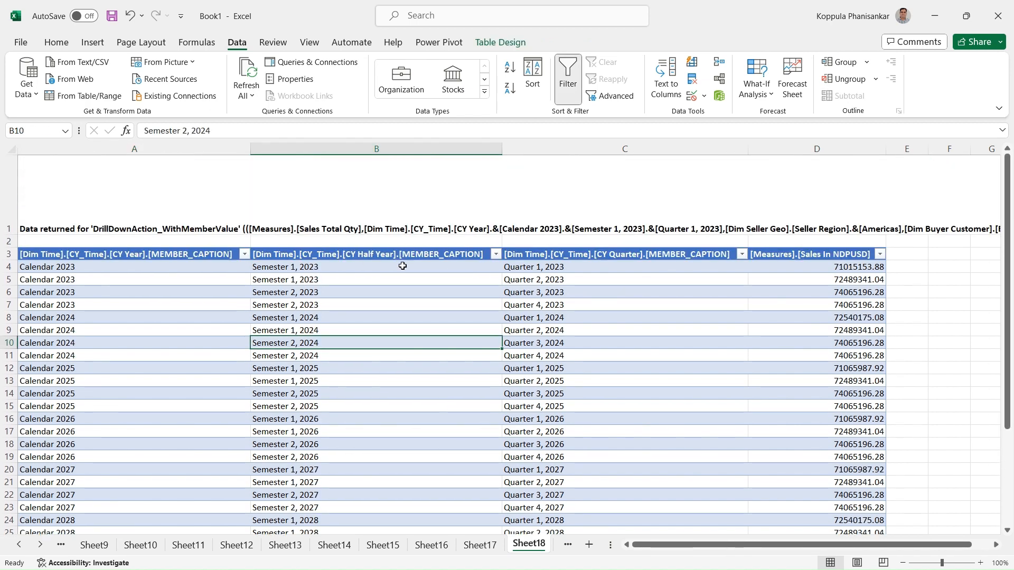
left_click(577, 199)
key("Left")
key("Left")
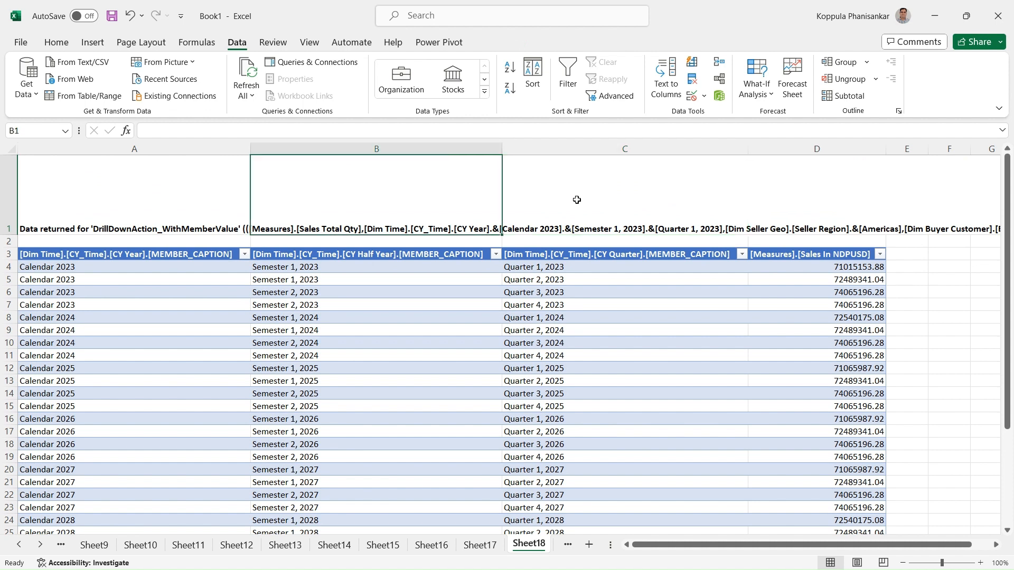
left_click(1002, 133)
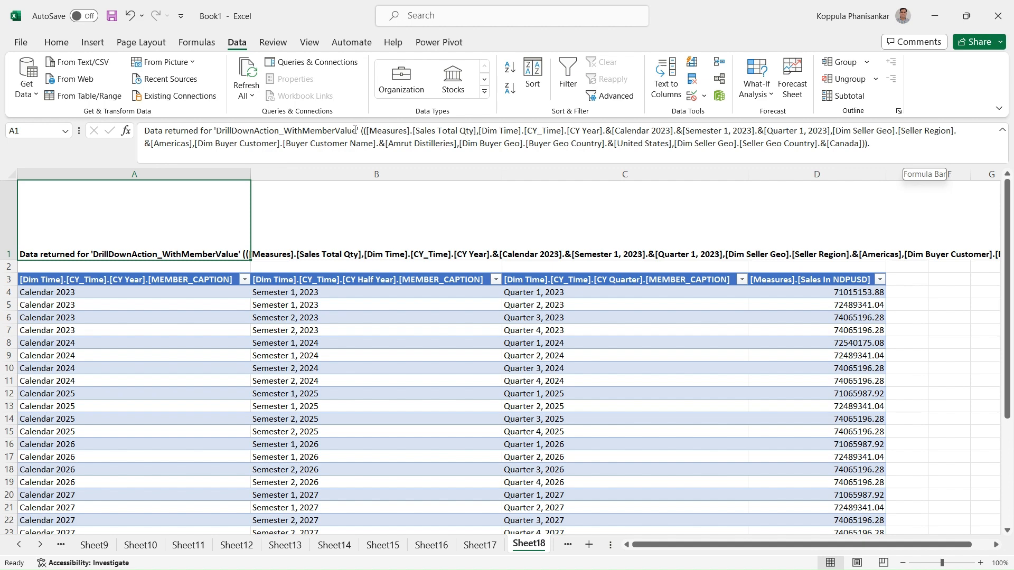
Examine the member coordinates in the A1 caption, especially the Canada value passed for Seller Geo Country
left_click_drag(359, 130, 868, 144)
left_click(849, 144)
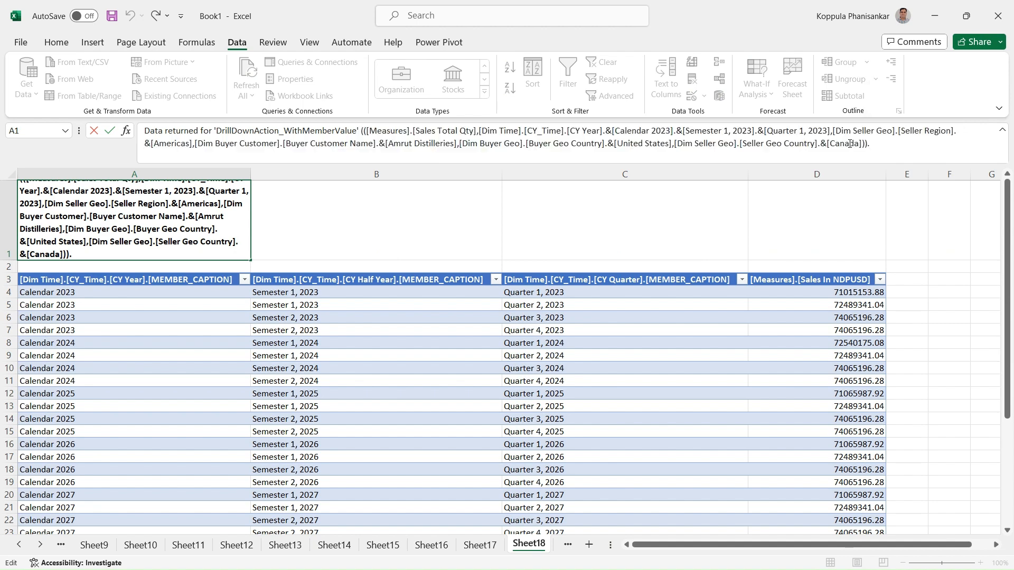
double_click(850, 143)
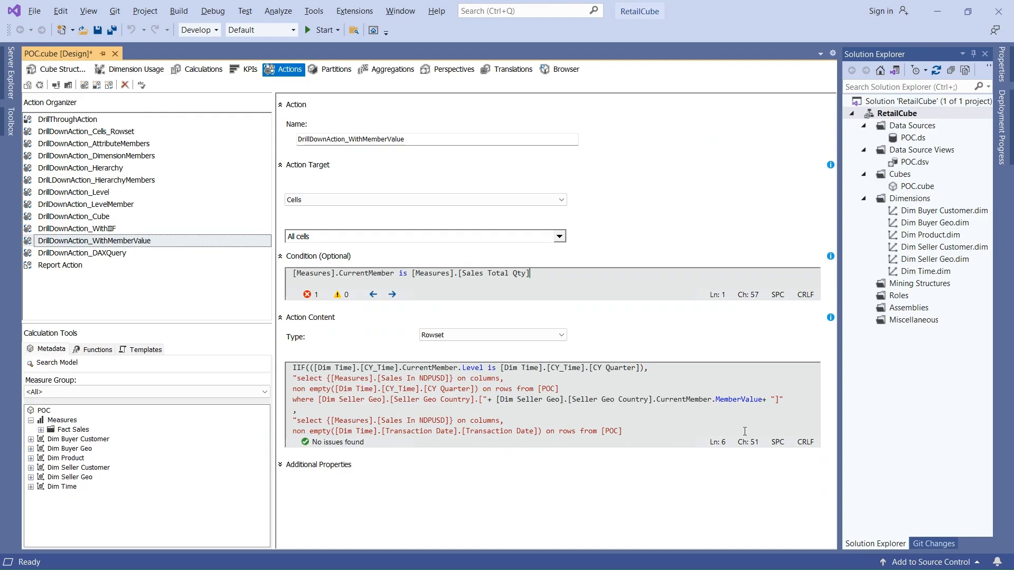
Review the MemberValue reference, then open DrillDownAction_DAXQuery and examine its Evaluate 'Dim Time' expression and its condition
double_click(739, 399)
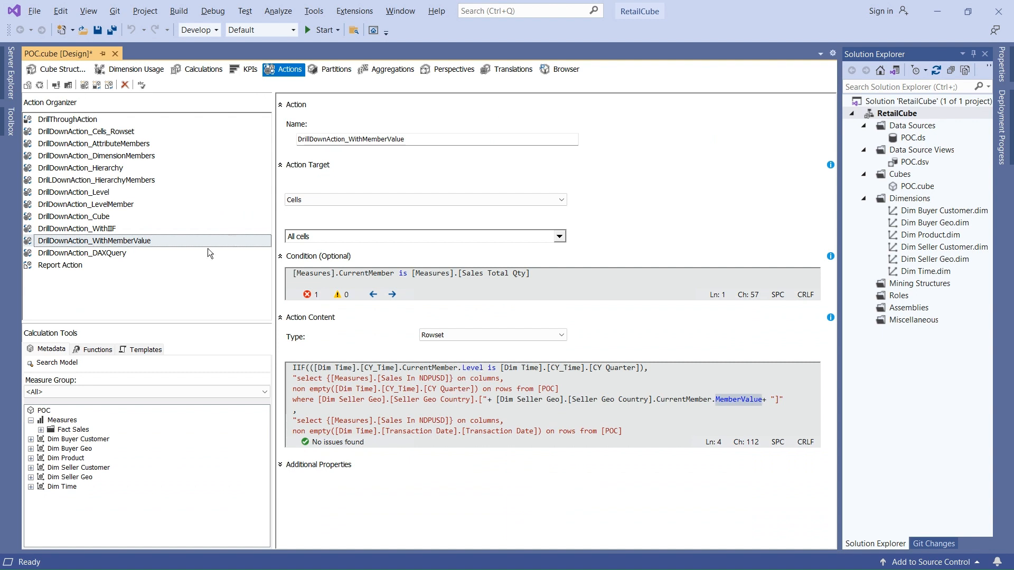
left_click(125, 252)
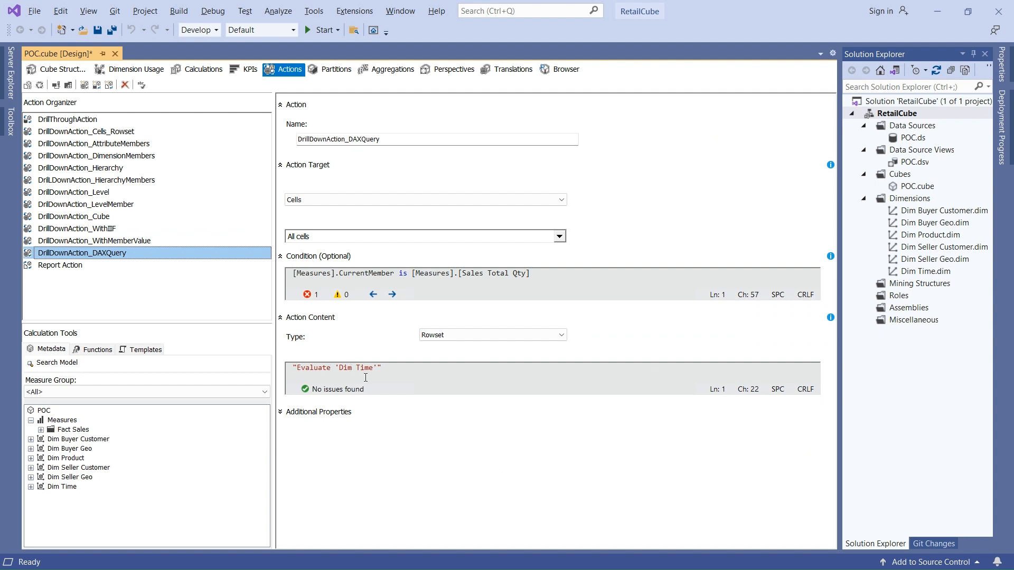
left_click_drag(393, 369, 297, 368)
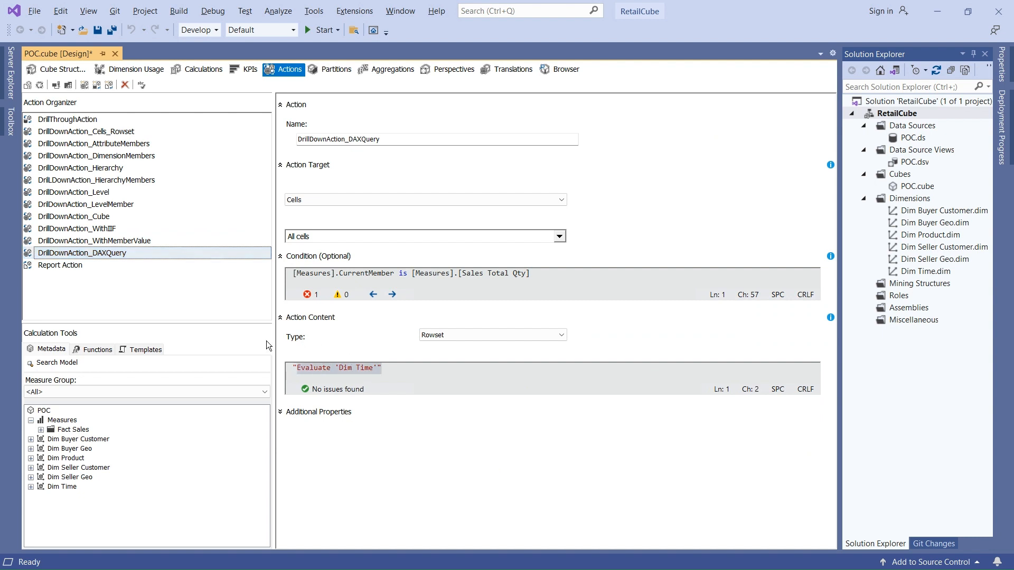
left_click(534, 274)
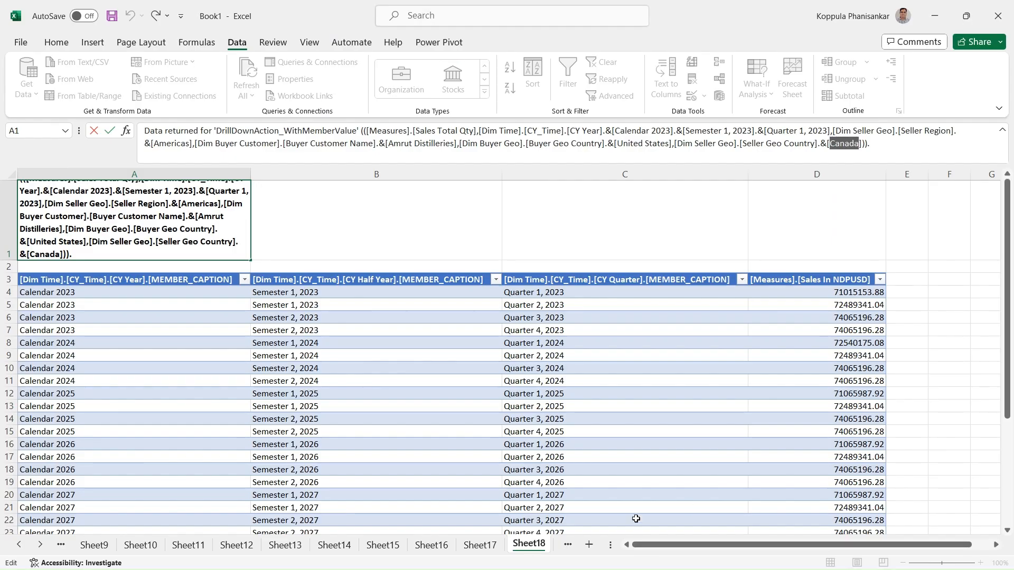
In Excel, run DrillDownAction_DAXQuery on Amrut Distilleries' Canada Sales Total Qty value in Sheet1's pivot table
left_click(41, 546)
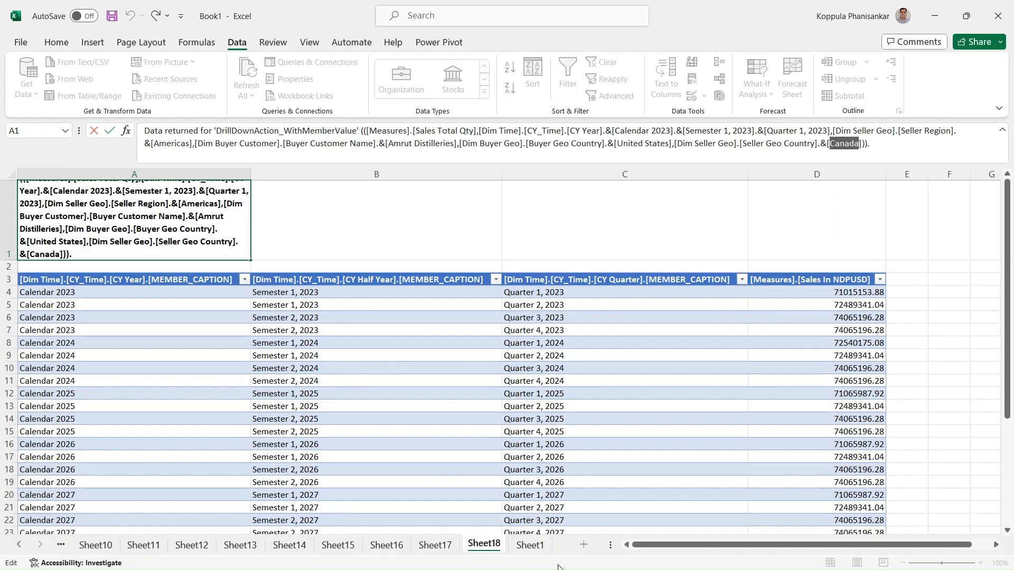
left_click(528, 545)
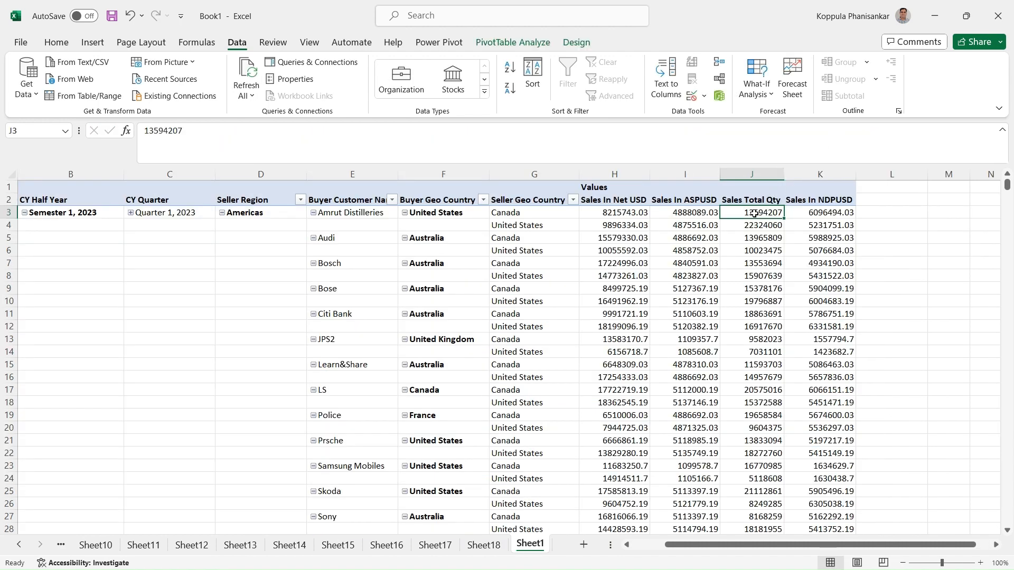
mouse_move(751, 212)
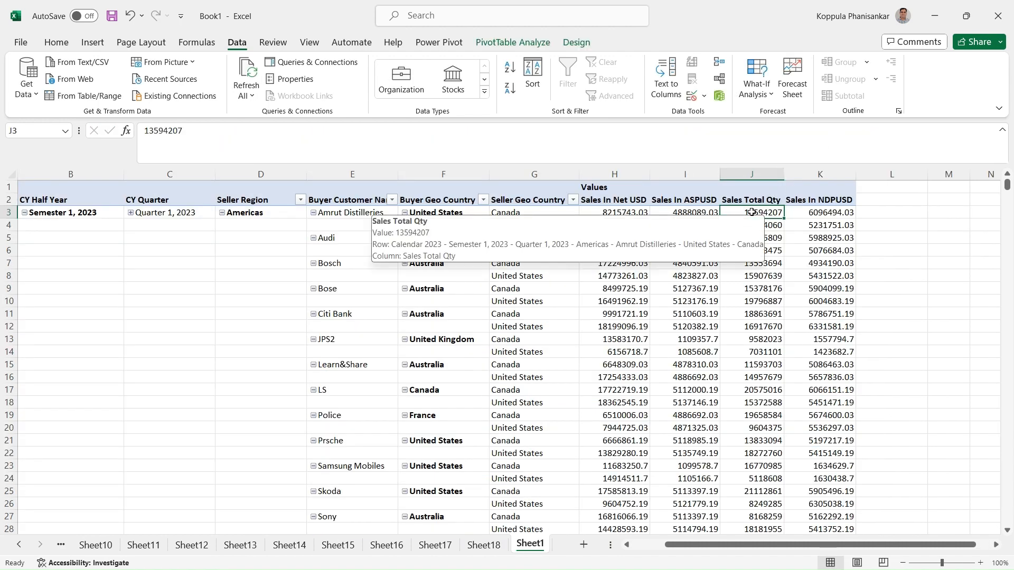
right_click(751, 212)
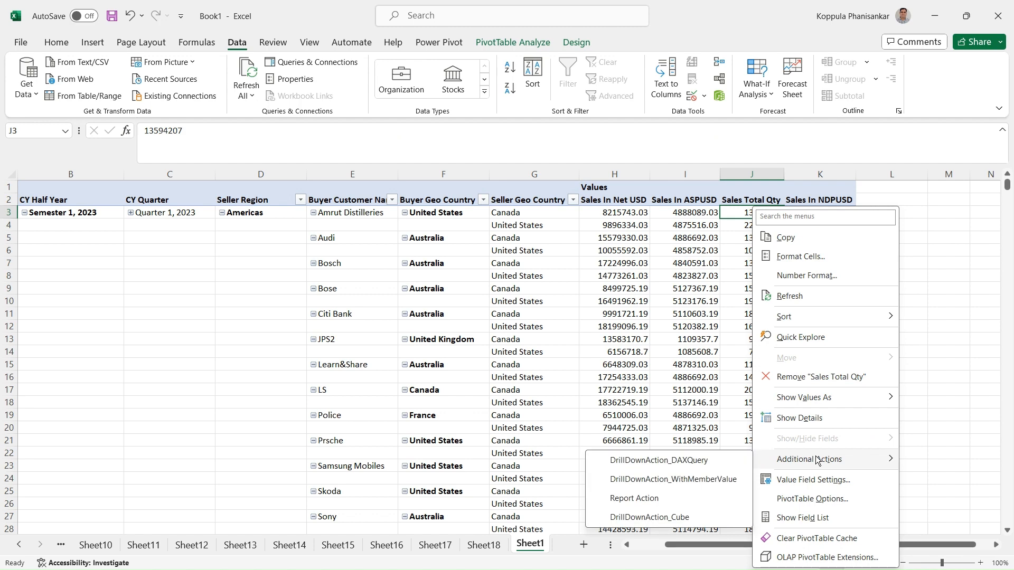
left_click(666, 462)
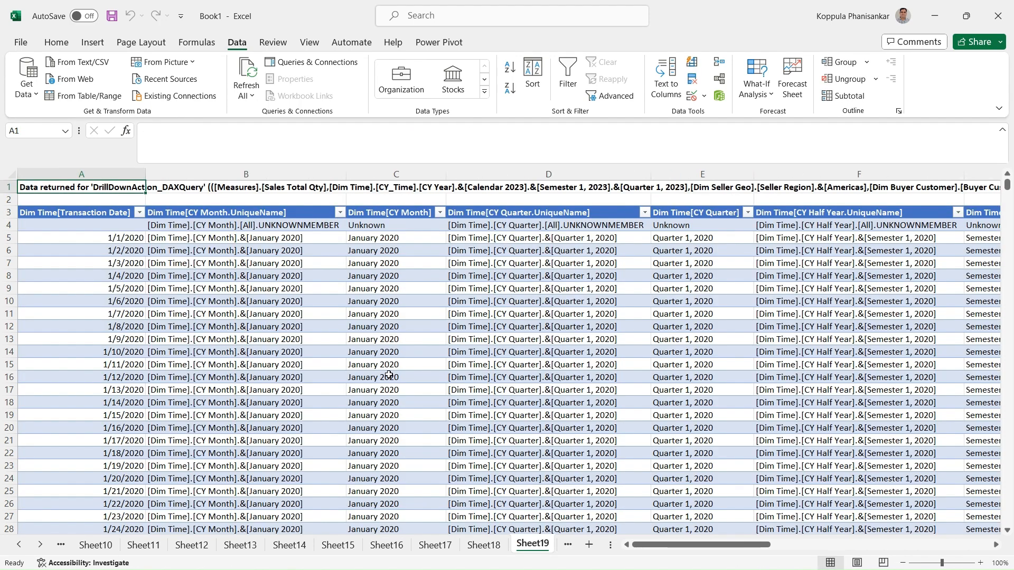
Look through all Dim Time columns of the returned data, from Transaction Date across to FY Year and back
left_click(267, 352)
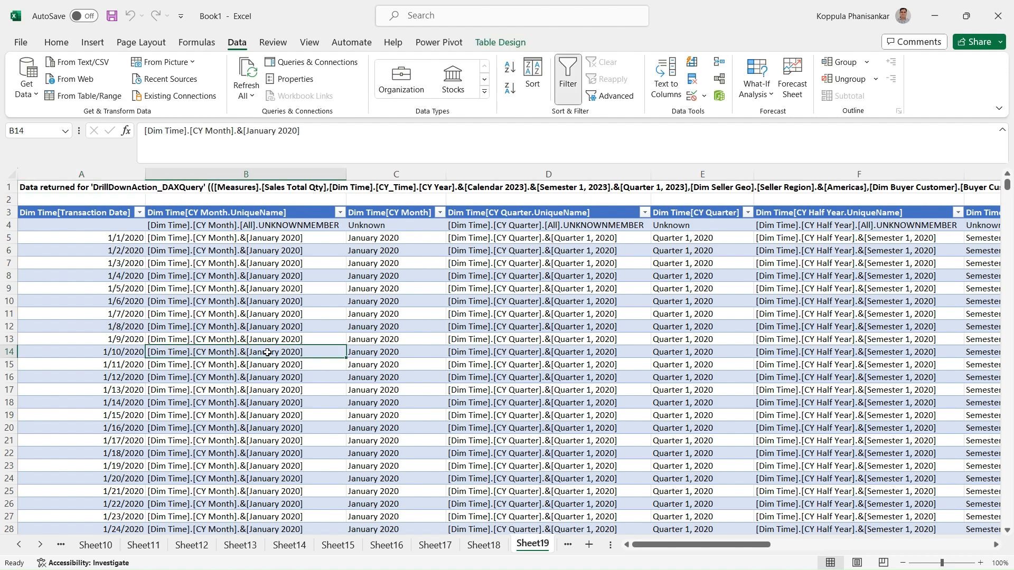
key("Right")
key("Right")
key("Right")
key("Right")
key("Right")
key("Right")
key("Right")
key("Right")
key("Right")
key("Right")
key("Right")
key("Right")
key("Right")
key("Right")
key("Right")
key("Right")
key("Right")
key("Right")
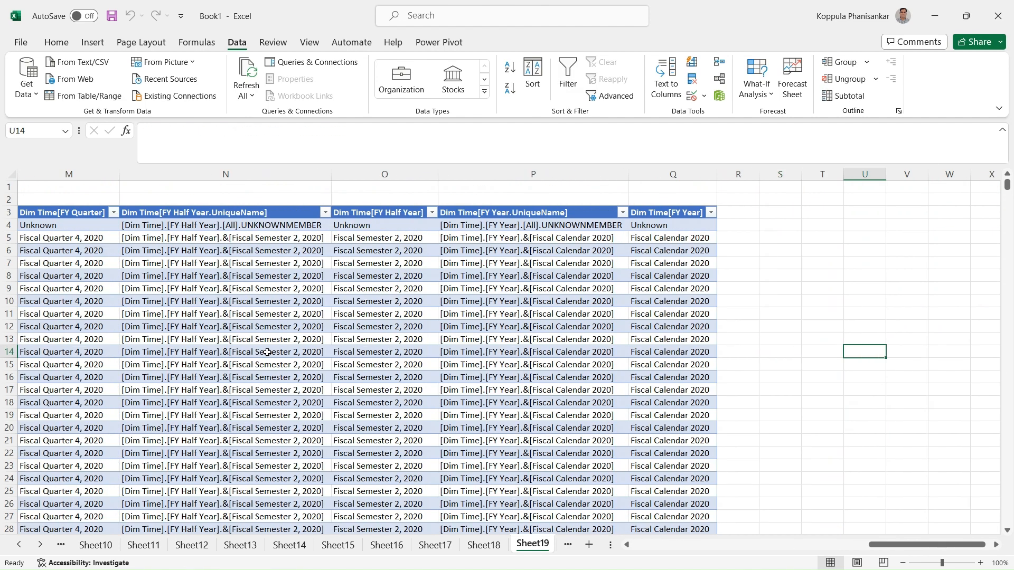
key("Left")
key("Left")
key("Left")
key("Left")
key("Left")
key("Left")
key("Left")
key("Left")
key("Left")
key("Left")
key("Left")
key("Left")
key("Left")
key("Left")
key("Left")
key("Left")
key("Left")
key("Left")
key("Left")
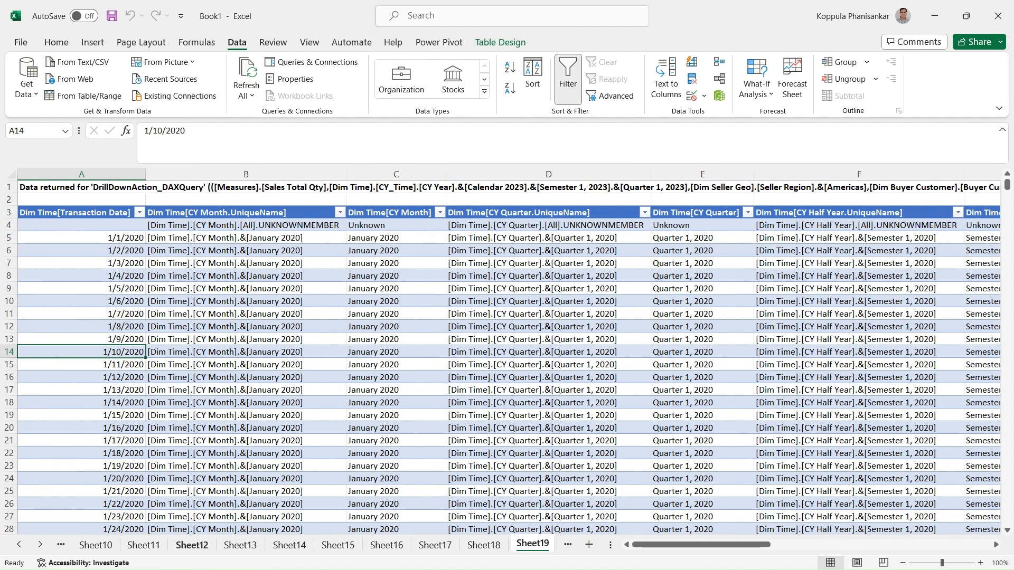
Switch back to Visual Studio and view the content types available for DrillDownAction_DAXQuery, keeping Rowset selected
key("alt+Tab")
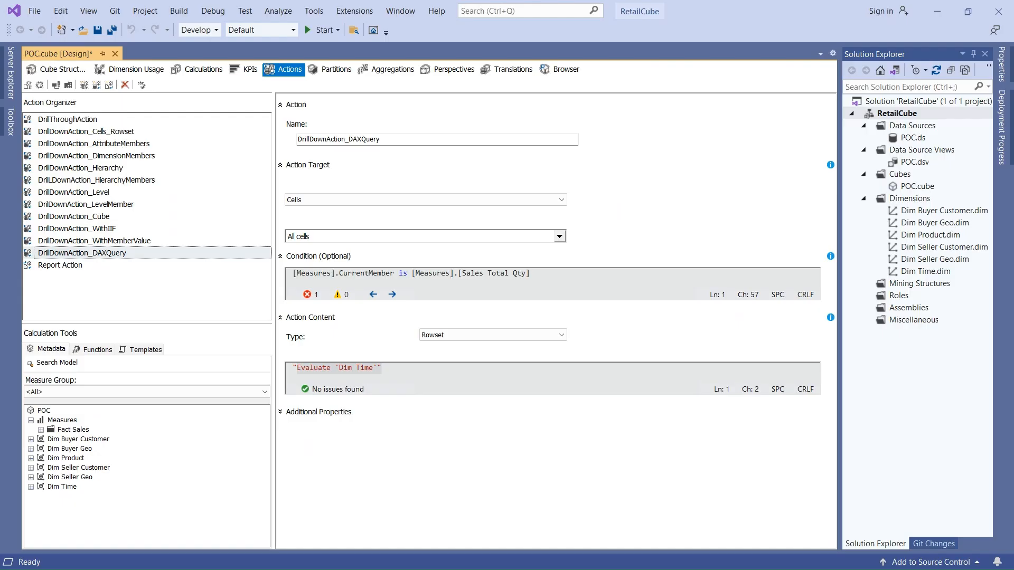
left_click(166, 294)
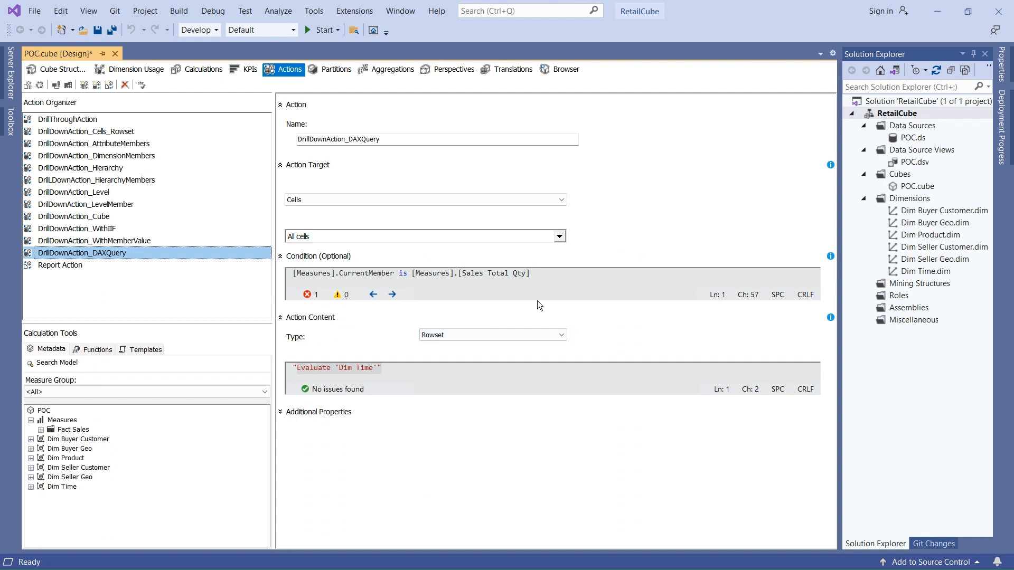
left_click(471, 332)
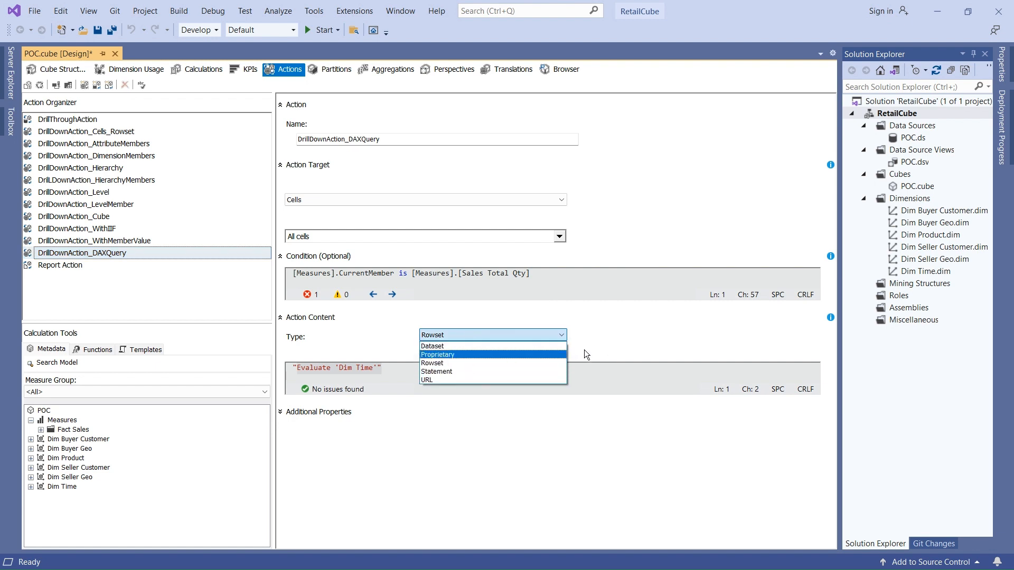
left_click(467, 363)
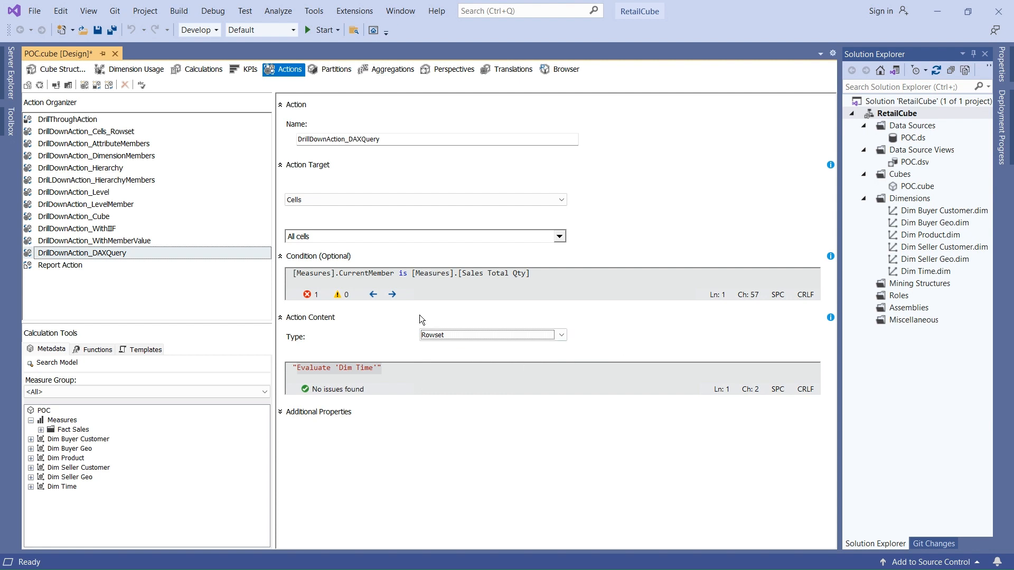
Switch to SQL Server Management Studio, expand the server's Assemblies folder to view its contents, and return to Visual Studio
left_click(179, 293)
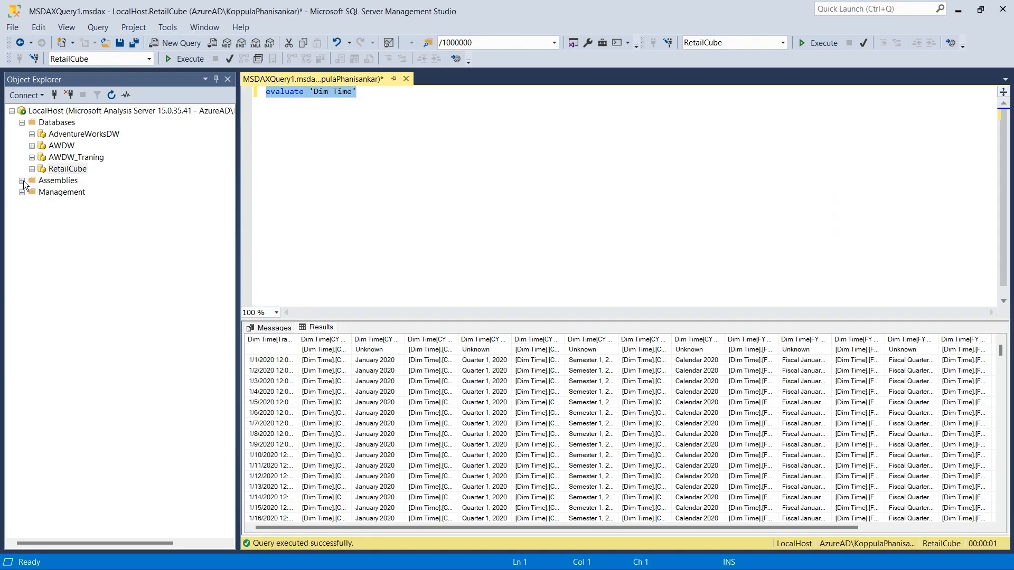
left_click(23, 180)
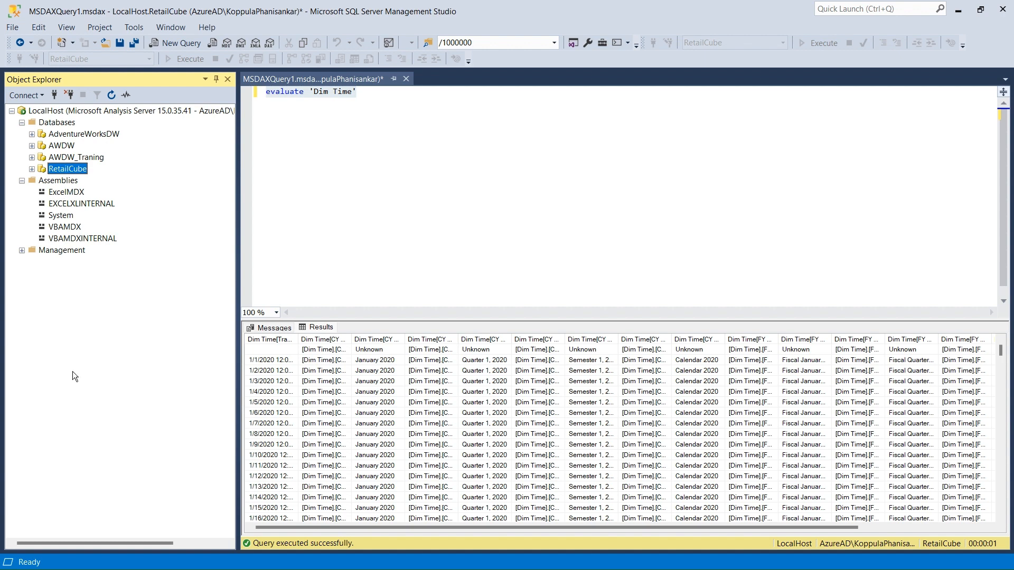
key("alt+Tab")
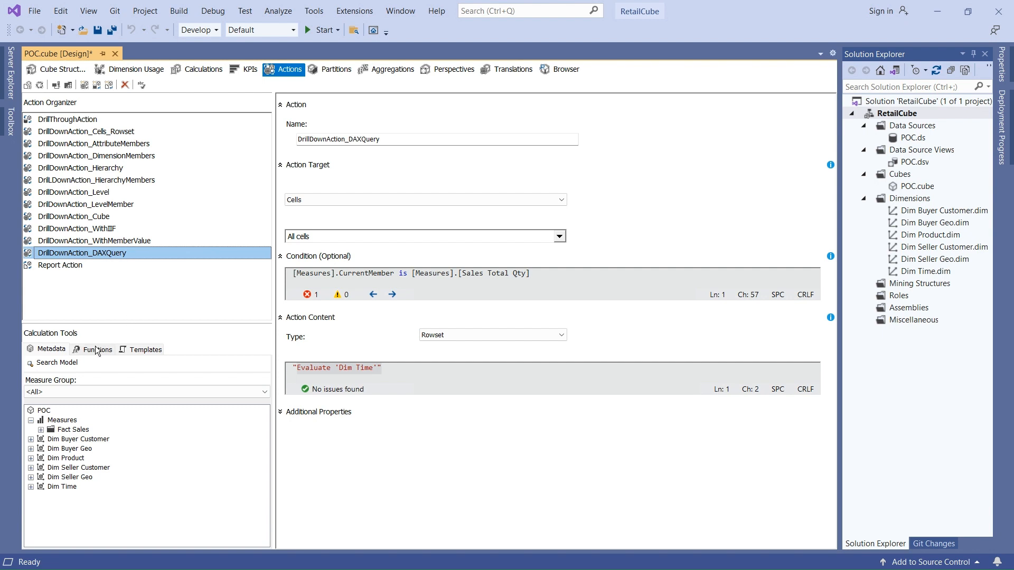
Add a new report action to the cube from the View Report template in the Reporting group
left_click(140, 349)
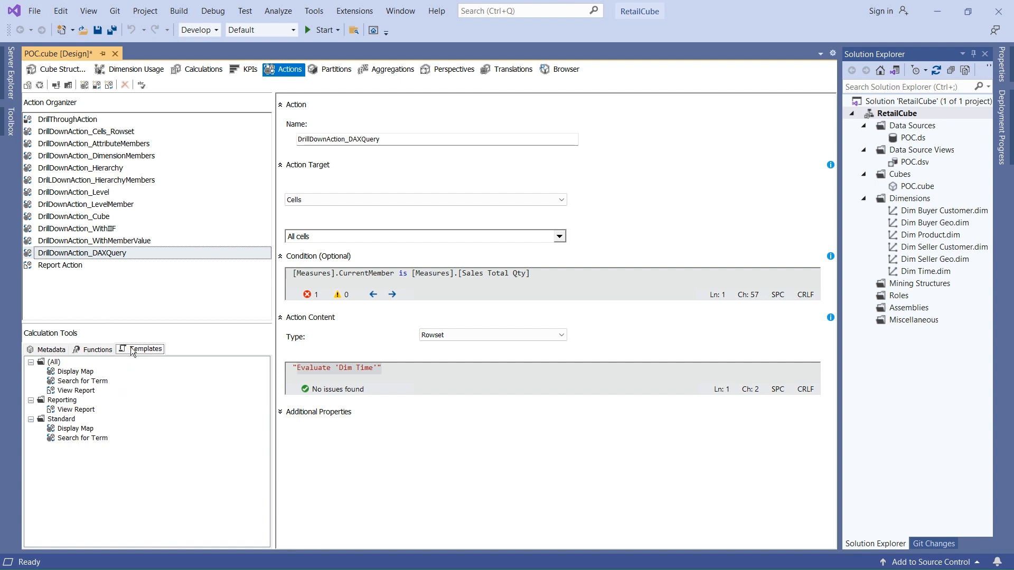
left_click(69, 410)
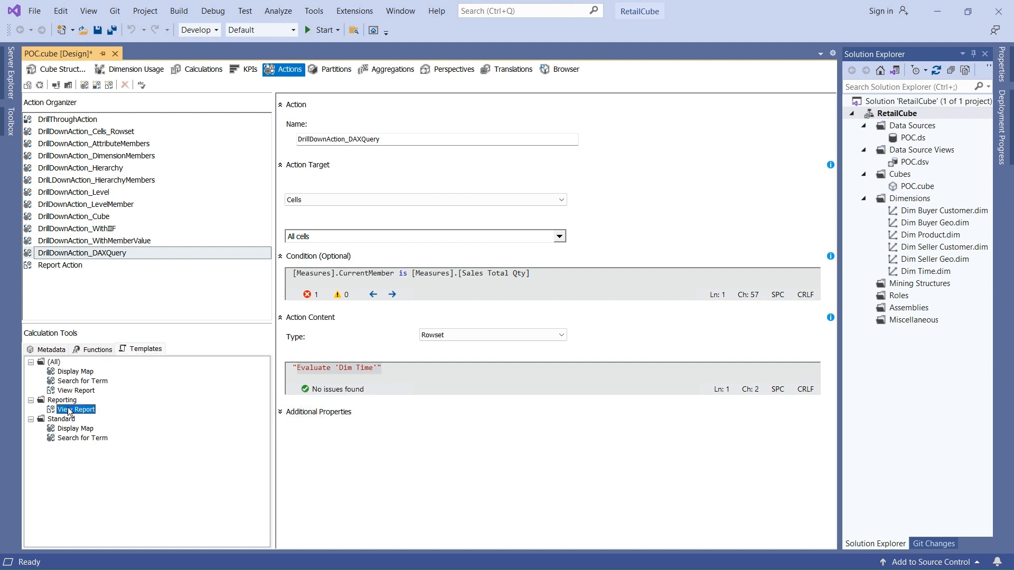
double_click(70, 410)
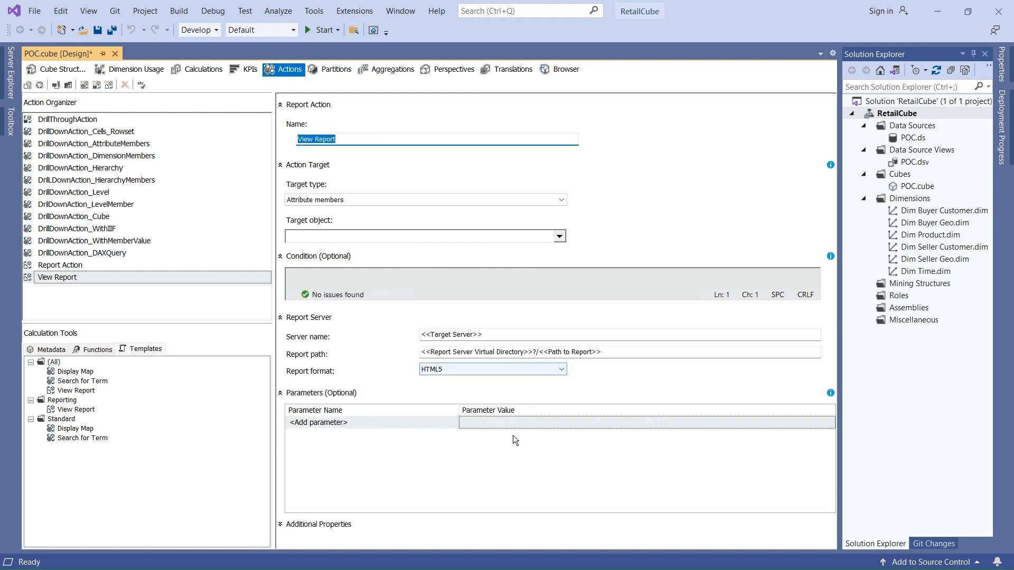